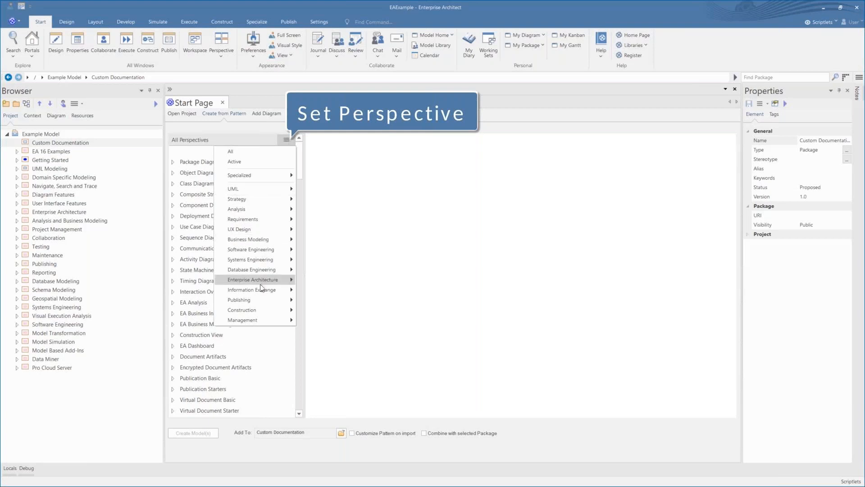
Step: Create a System Requirement Specification in the Custom Documentation package from the Publication Basic patterns of the Document Publishing perspective
mouse_move(260, 299)
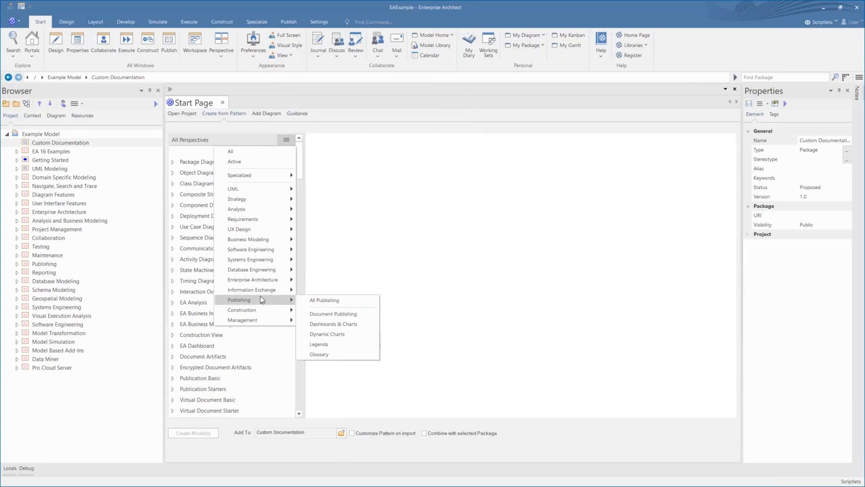
click(328, 312)
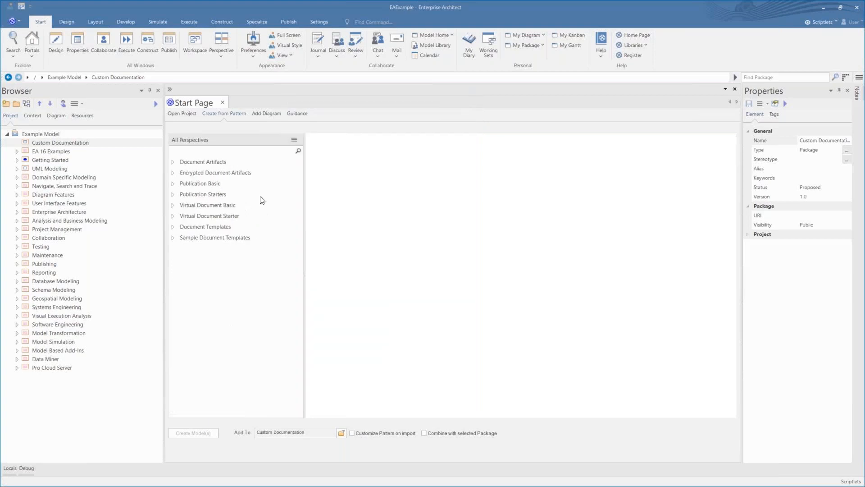
click(173, 184)
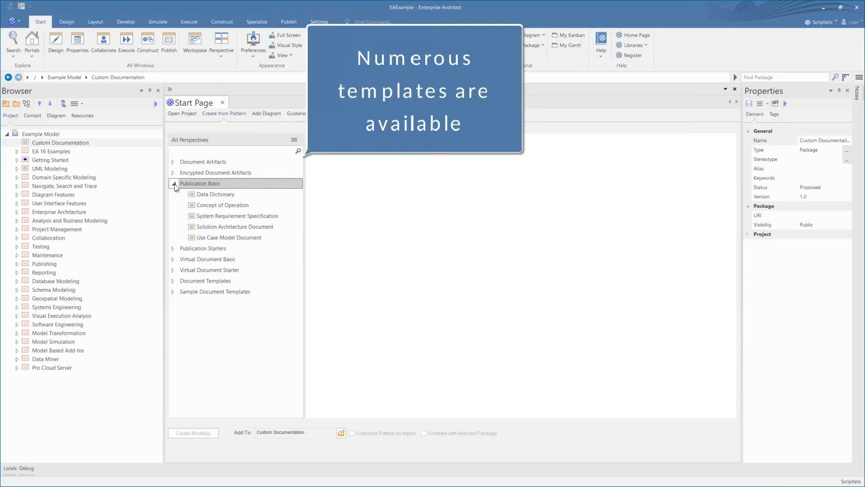
click(212, 216)
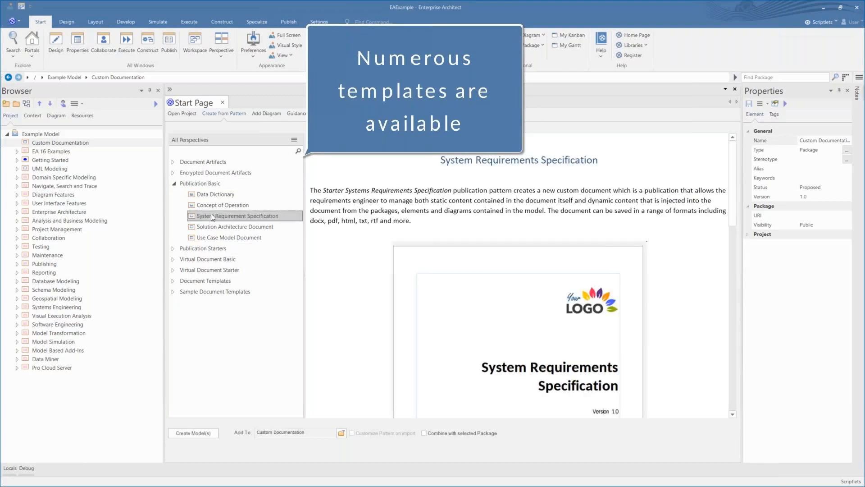
click(206, 233)
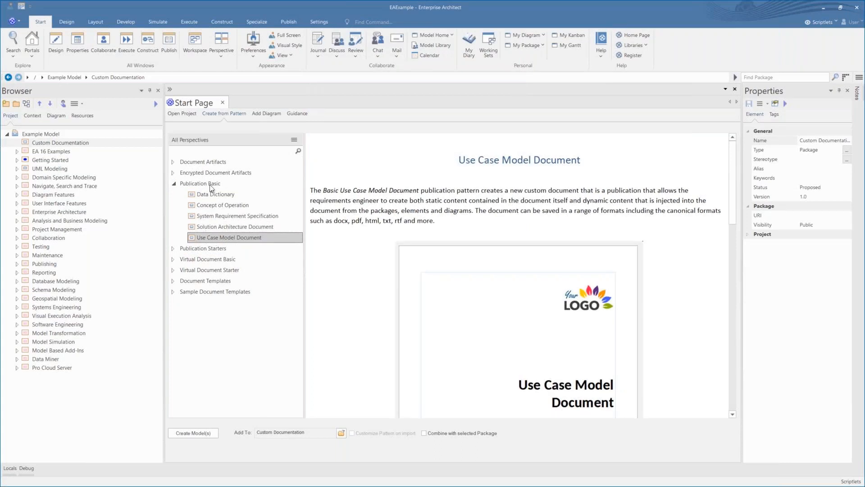
click(210, 218)
click(191, 433)
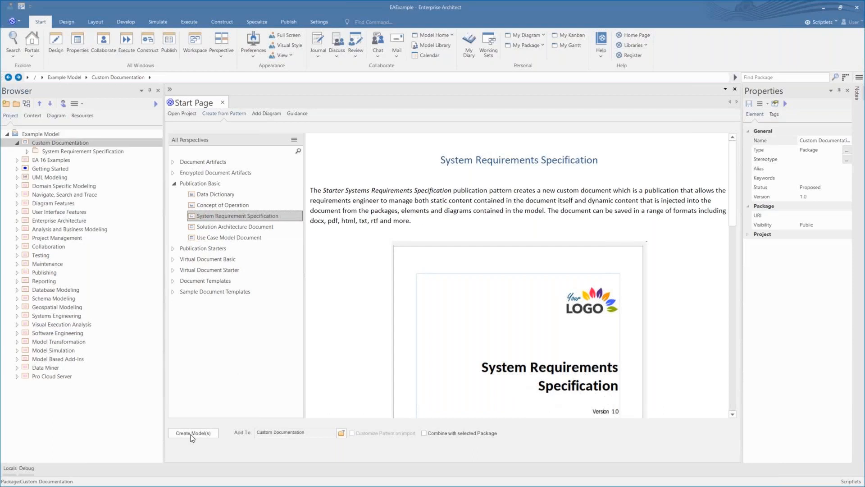
Step: Close the Start Page and open the document artifact inside the Publication package of System Requirement Specification
click(223, 103)
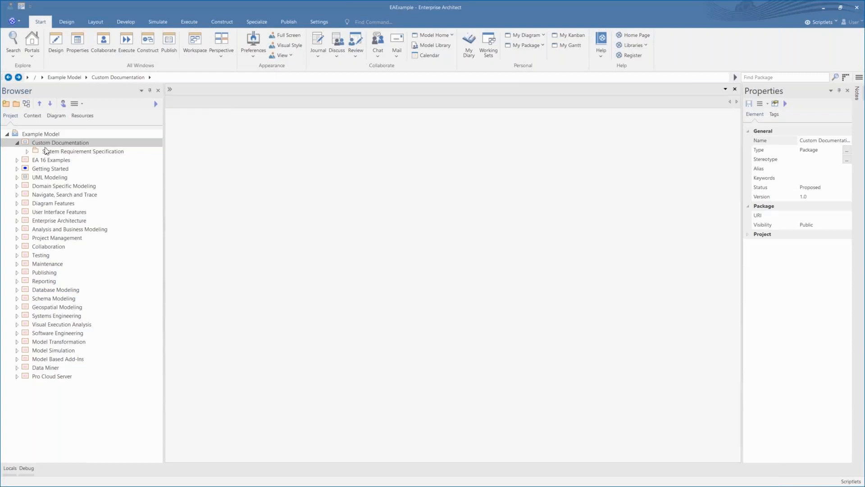
click(27, 152)
click(38, 160)
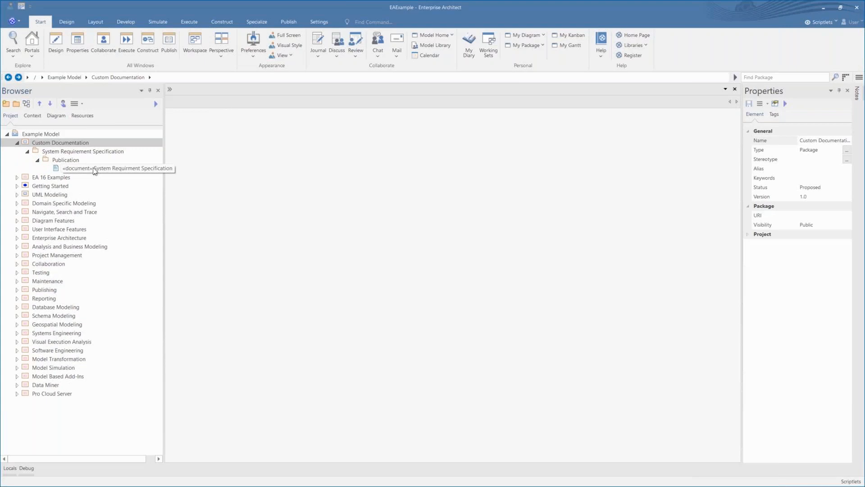
double_click(95, 169)
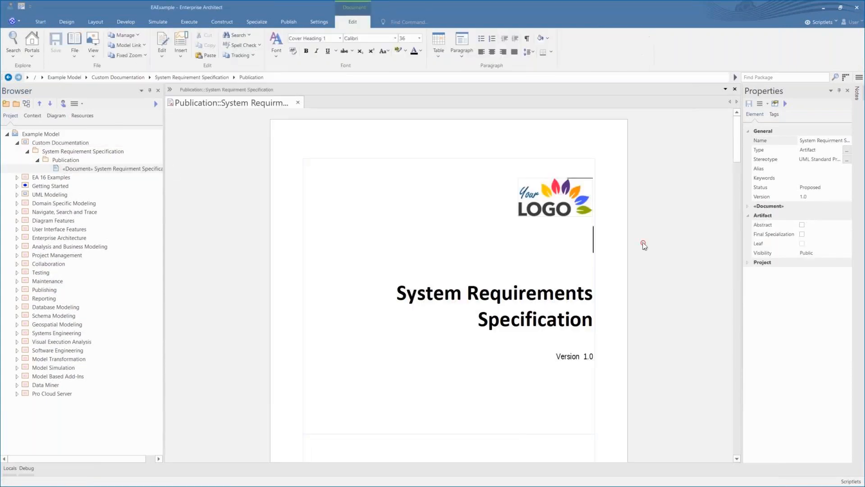
Step: Look through the whole specification template from the cover page to the Transition requirements section, and return to the cover page
scroll(643, 243, down, 1)
scroll(625, 235, down, 5)
scroll(622, 235, down, 5)
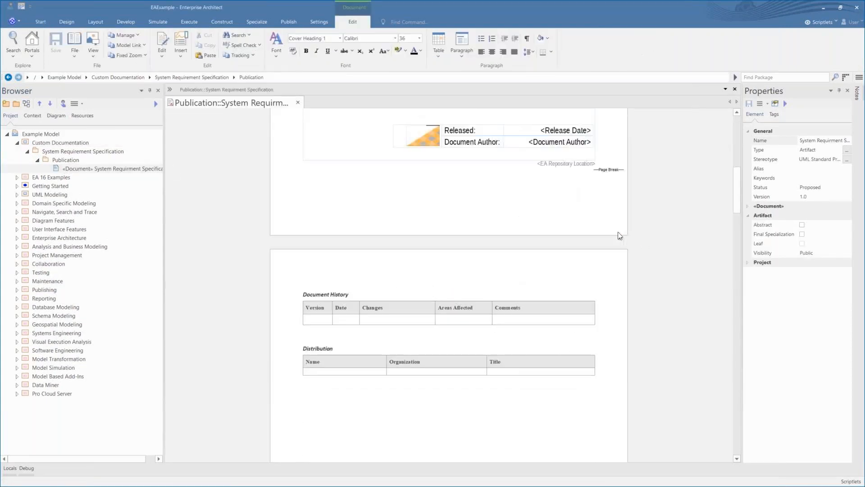
scroll(367, 312, down, 3)
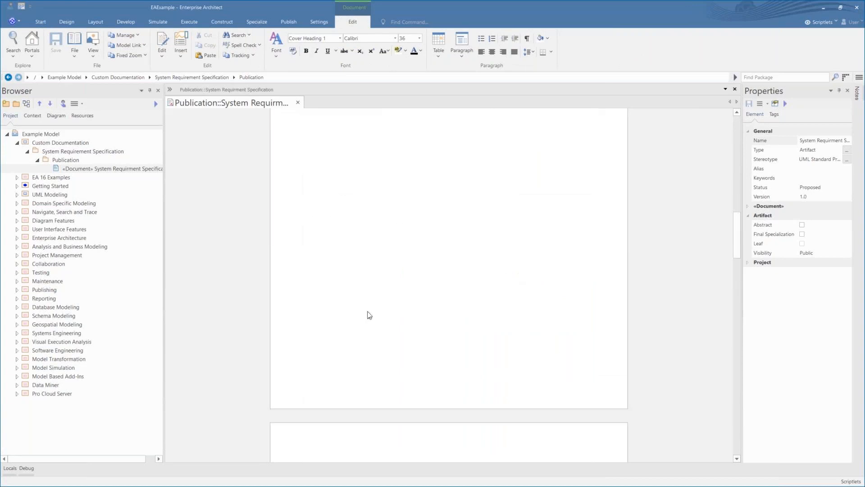
scroll(368, 311, down, 5)
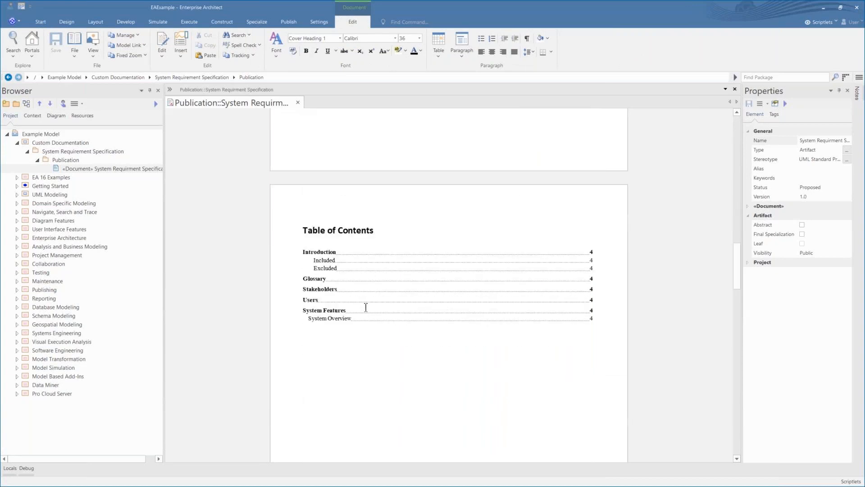
scroll(366, 307, down, 5)
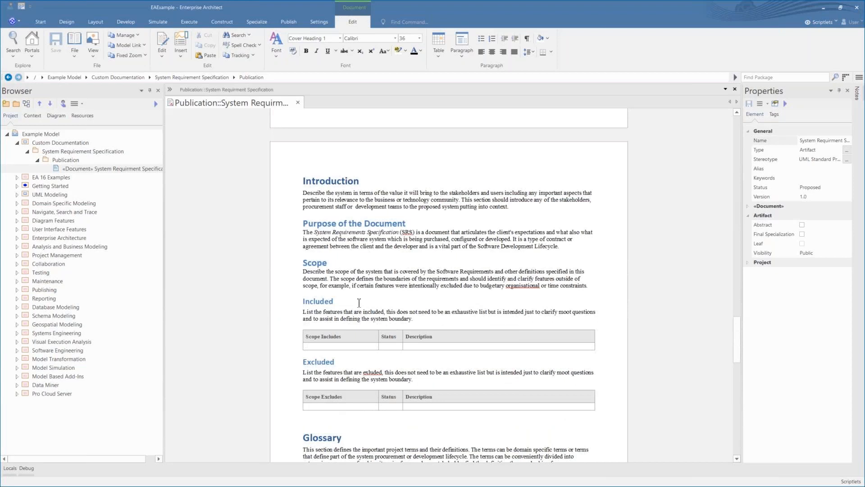
scroll(359, 303, down, 2)
scroll(357, 300, down, 10)
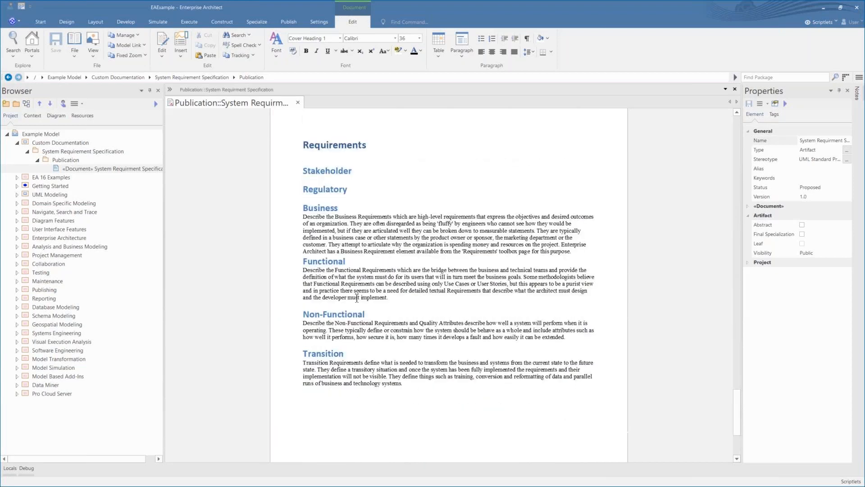
scroll(355, 298, down, 2)
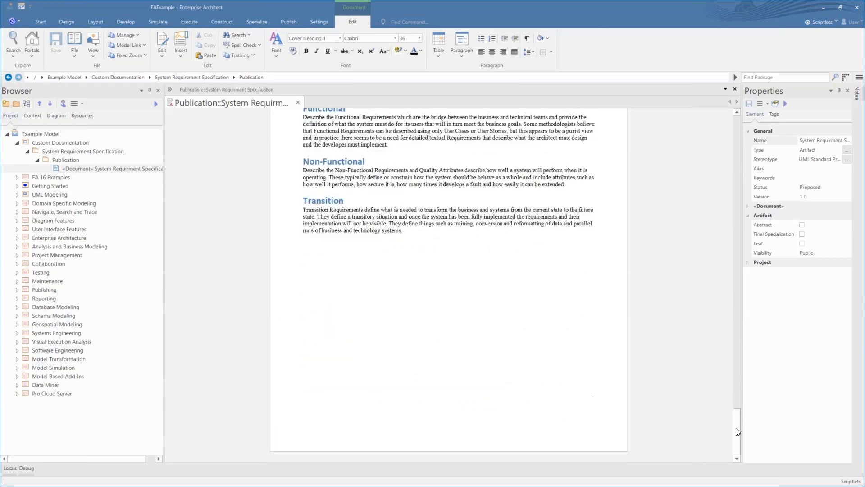
drag(737, 432, 724, 99)
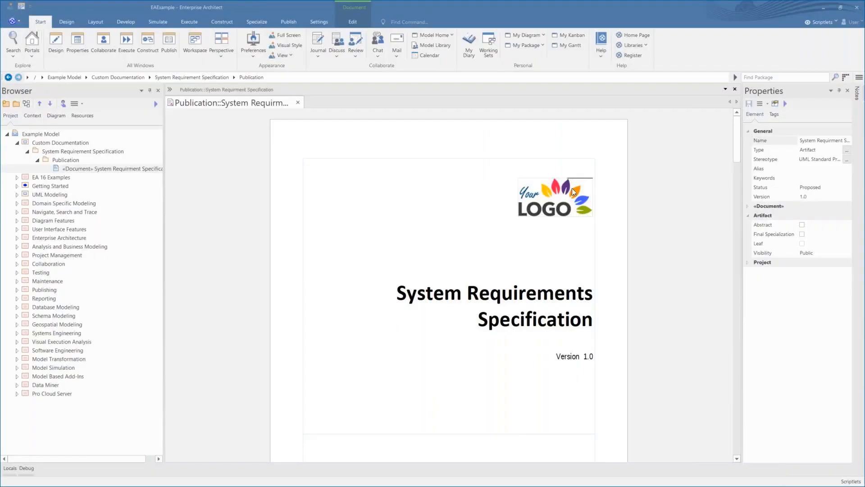
Step: Replace the cover page's placeholder logo with the embedded SparxSystems Logo picture and scale it down
click(569, 197)
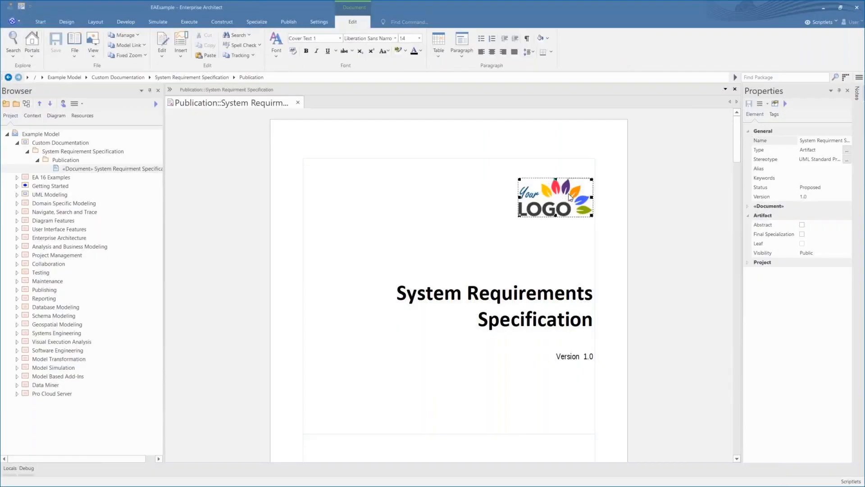
click(181, 45)
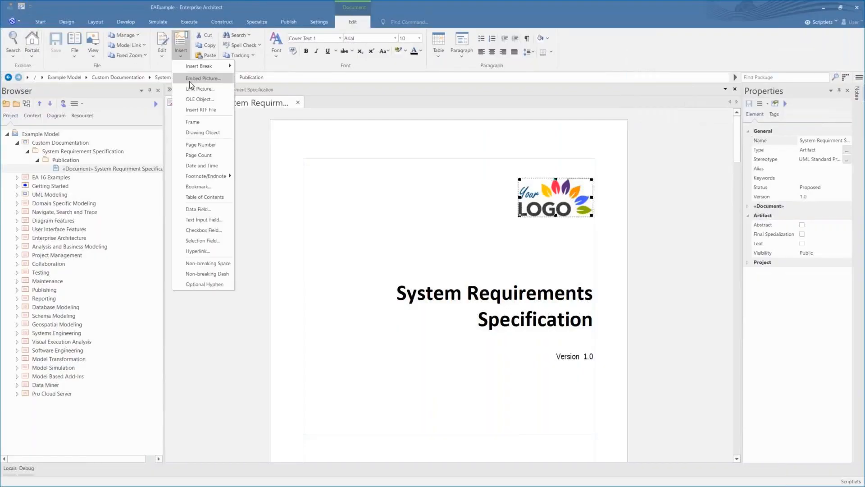
click(189, 81)
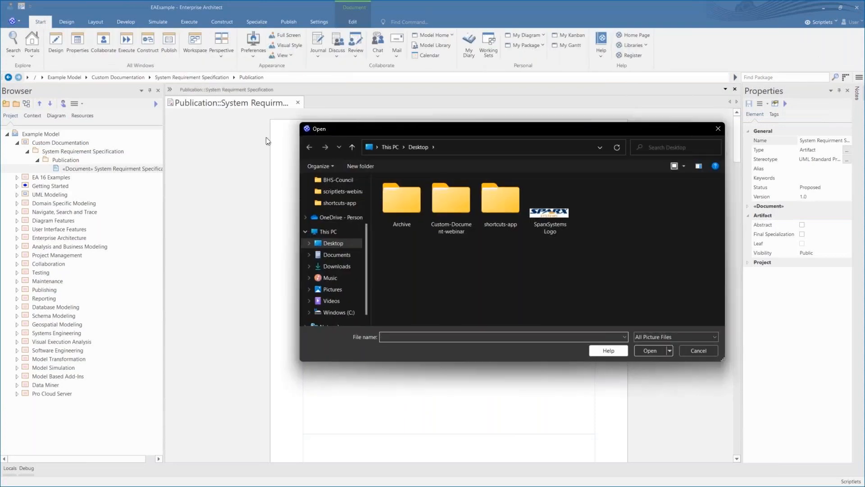
click(541, 216)
double_click(540, 217)
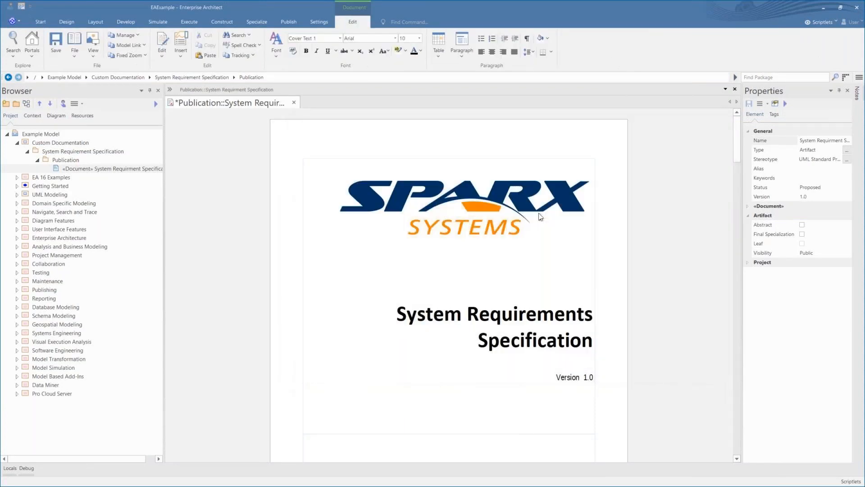
drag(339, 238, 400, 222)
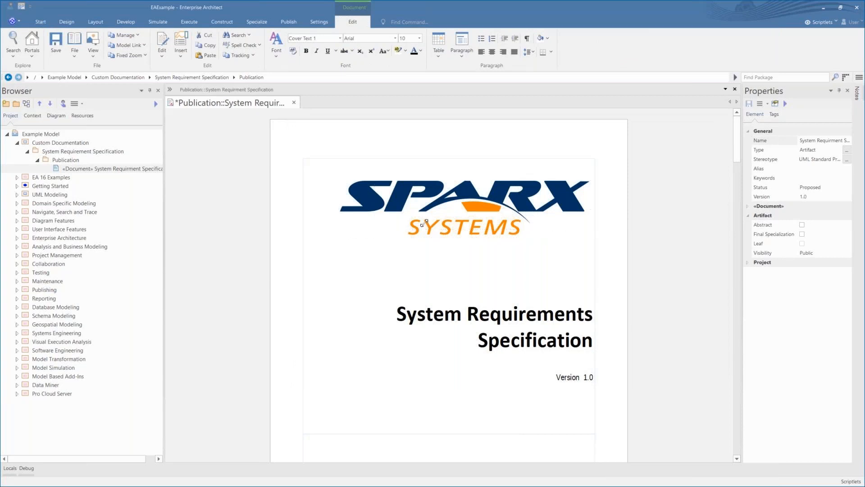
click(473, 272)
Step: Set the version number on the cover page to 1.1
drag(588, 365, 593, 365)
text(1)
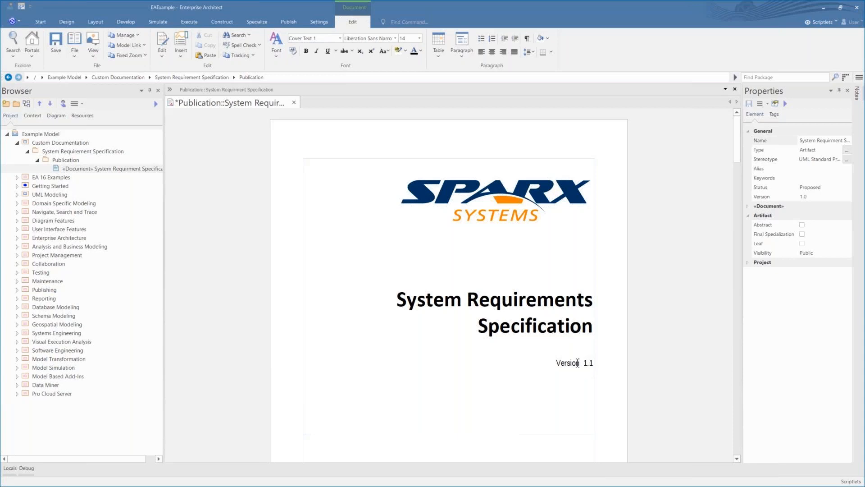
Step: Replace the release date placeholder with the current date formatted as 26 September, 2022, and fill in the document author's name
scroll(578, 363, down, 3)
drag(590, 390, 538, 396)
key(Delete)
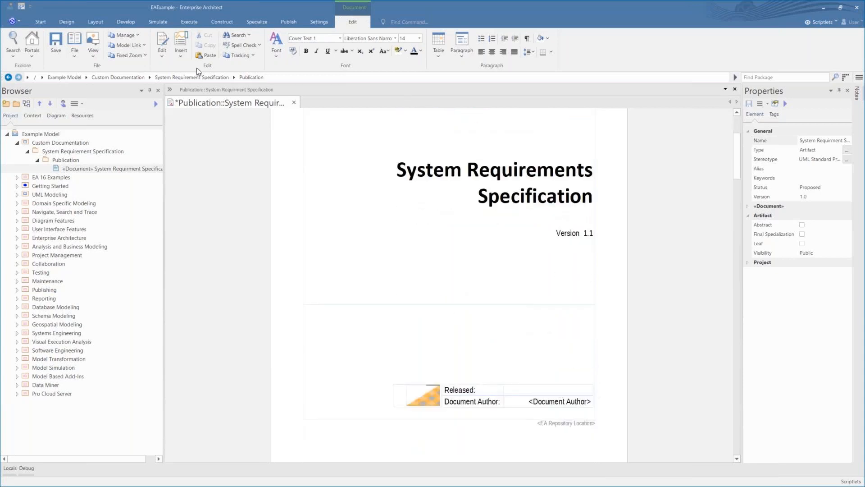
click(179, 51)
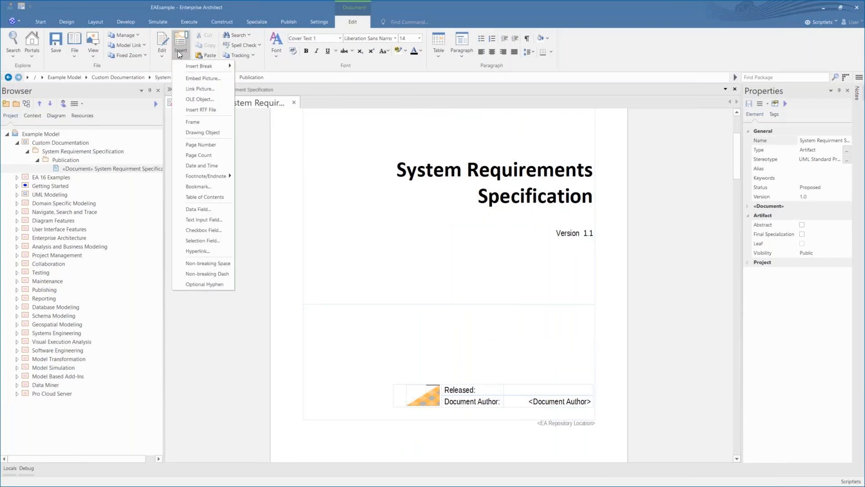
click(201, 165)
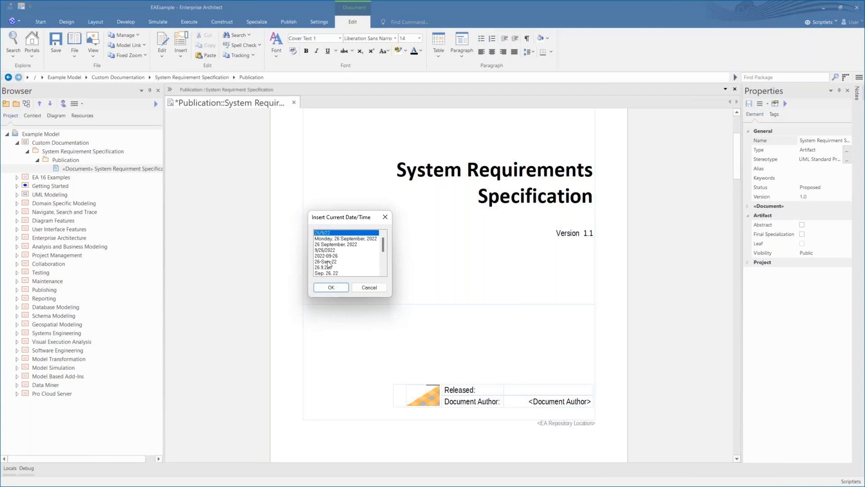
drag(382, 245, 383, 255)
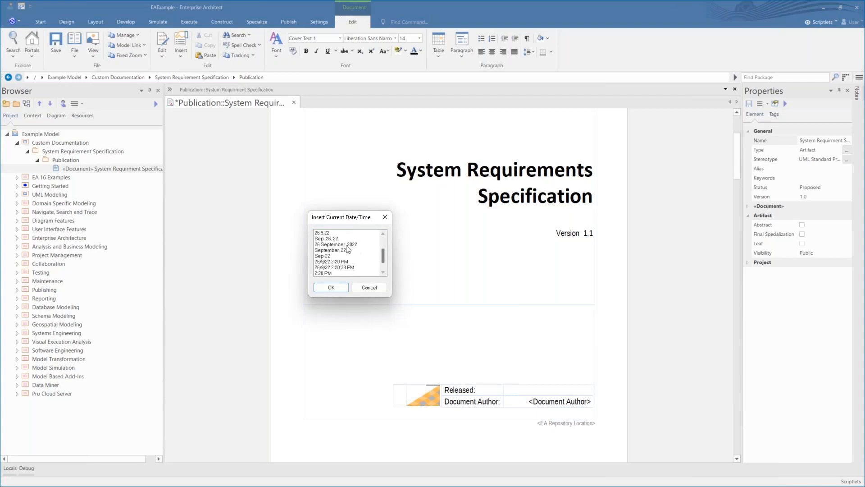
click(346, 245)
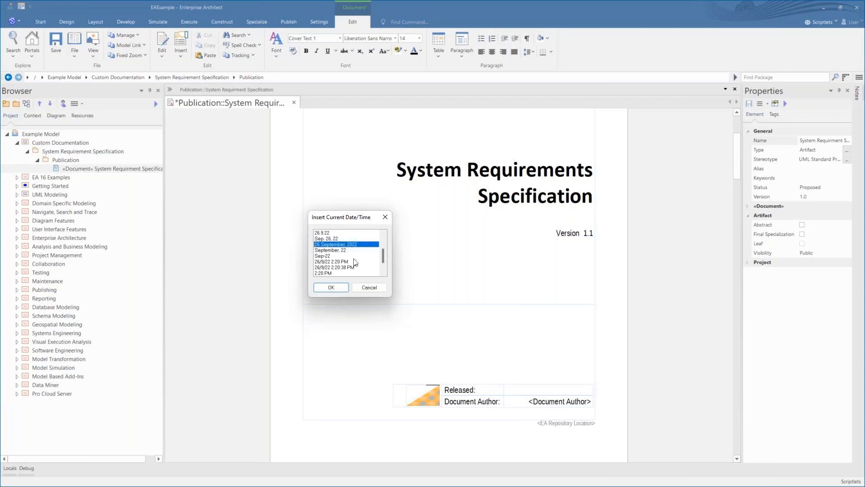
click(331, 287)
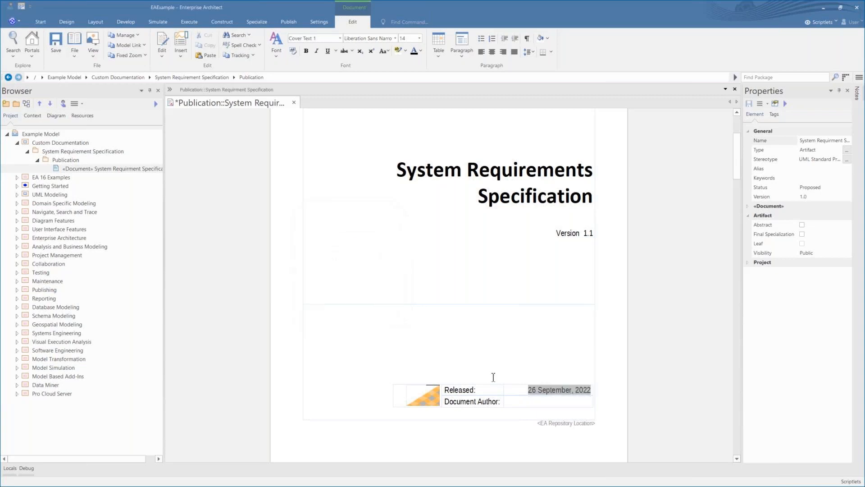
text(Scott Hebbard)
Step: Paste the paragraph describing a software requirements specification below the version number and clear the spelling flag on SRS
click(590, 294)
click(790, 300)
click(578, 268)
right_click(586, 265)
click(609, 293)
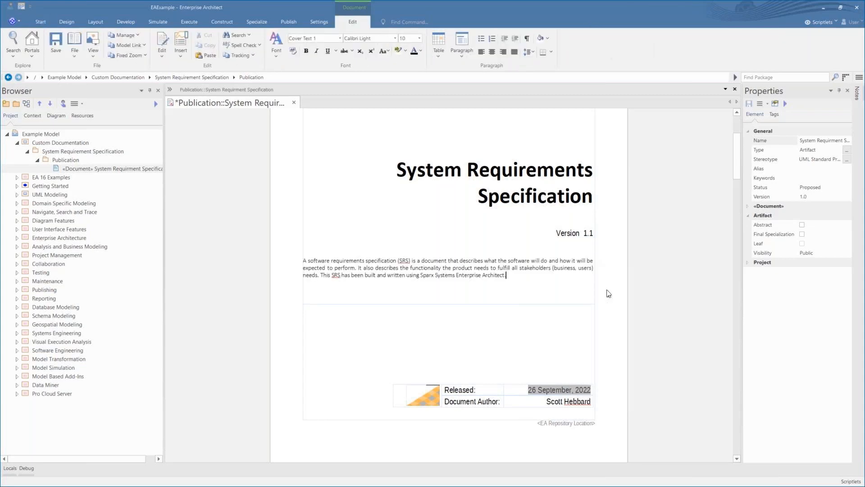
right_click(337, 277)
click(369, 325)
Step: Enter 1.1, 26-Sep-22 and Update Title page in Document History, and the person's name, Sparx Systems and Communications Manager in Distribution
scroll(578, 290, down, 6)
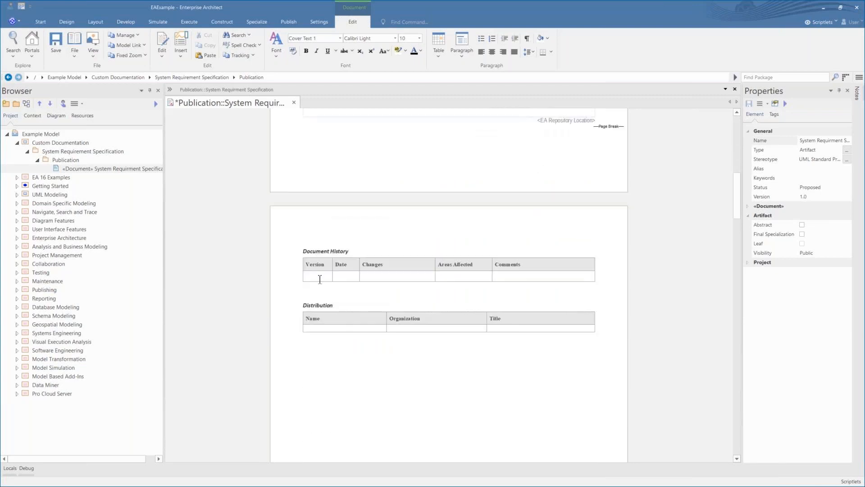
click(321, 276)
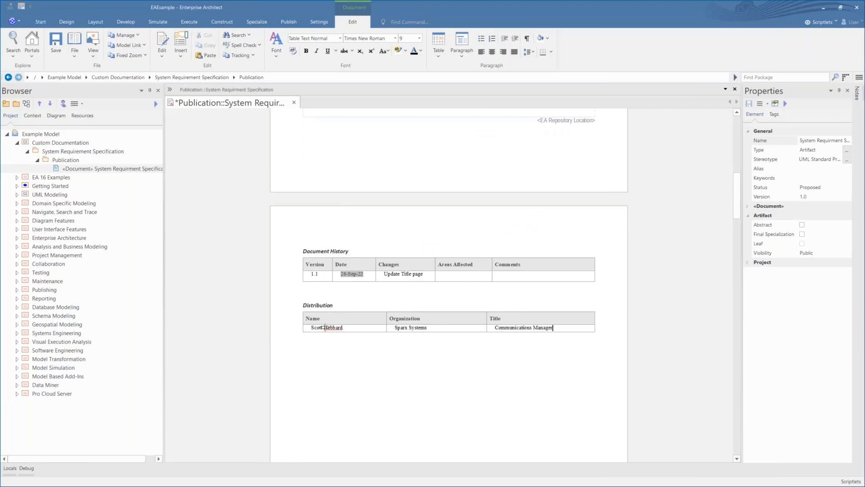
Step: Review the table of contents and body sections, checking the insertable content options at the Purpose of the Document heading
scroll(365, 325, down, 5)
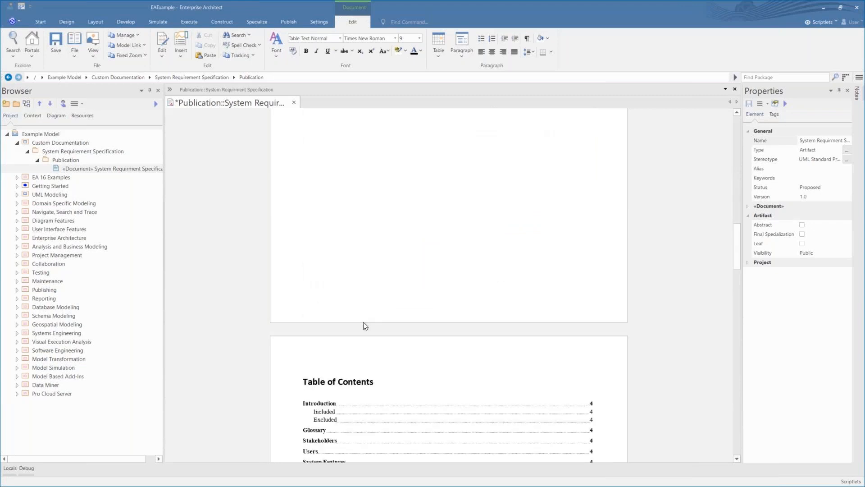
scroll(363, 326, down, 3)
scroll(349, 280, down, 10)
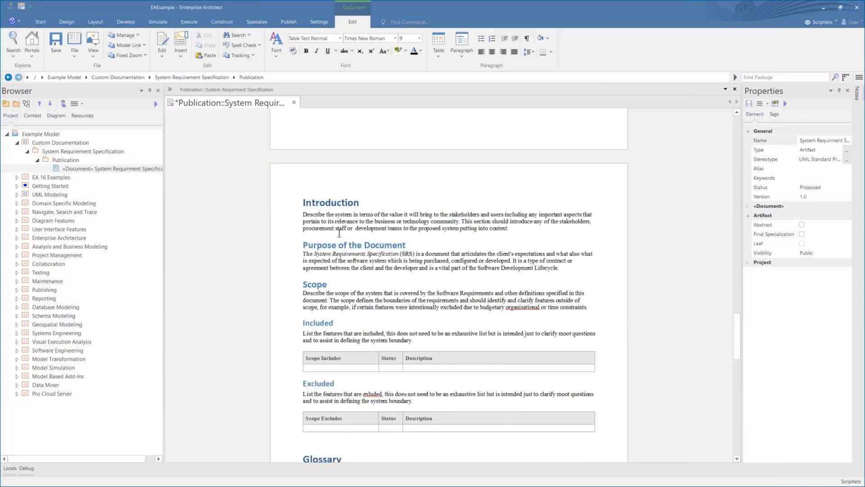
click(304, 245)
click(179, 49)
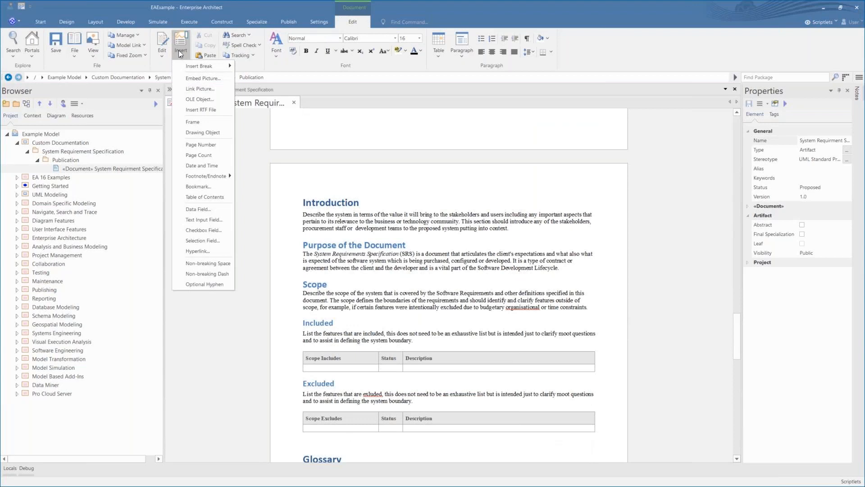
click(186, 63)
scroll(354, 216, down, 5)
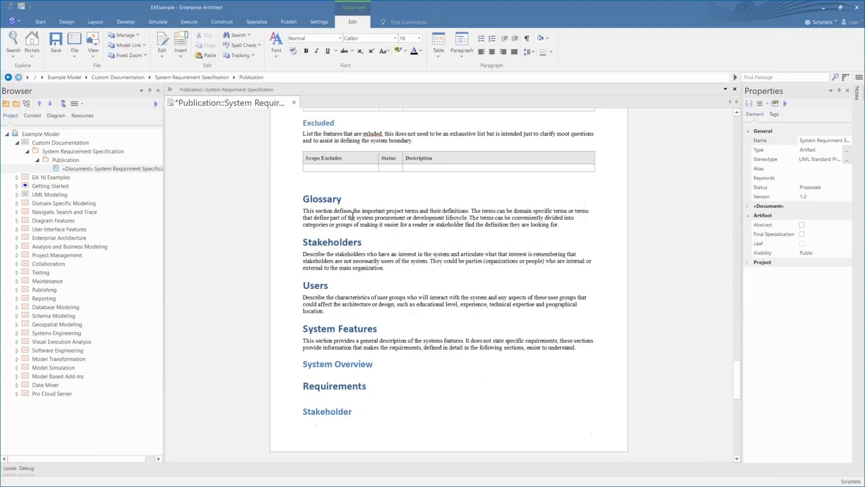
Step: Insert a page break before the Stakeholders heading
click(304, 241)
click(180, 52)
mouse_move(185, 62)
click(247, 67)
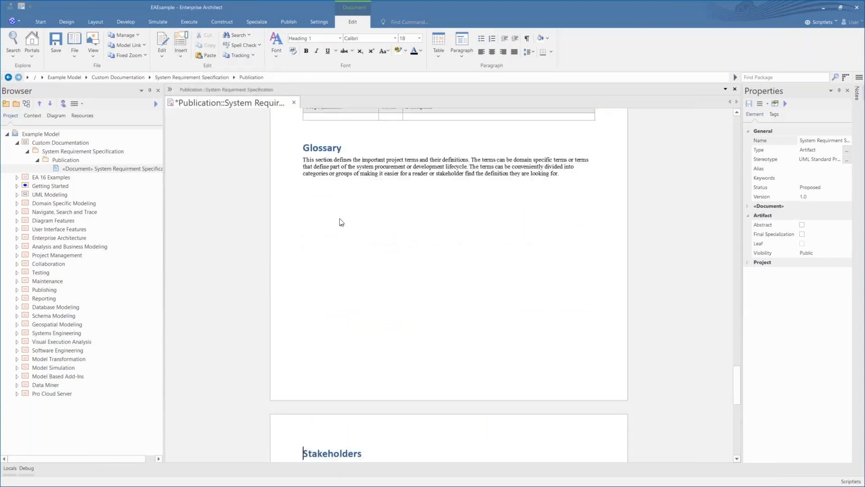
Step: Bring the Manage Users package from Functional Requirements in the Requirements Model into the document beneath the Requirements heading
scroll(341, 222, down, 5)
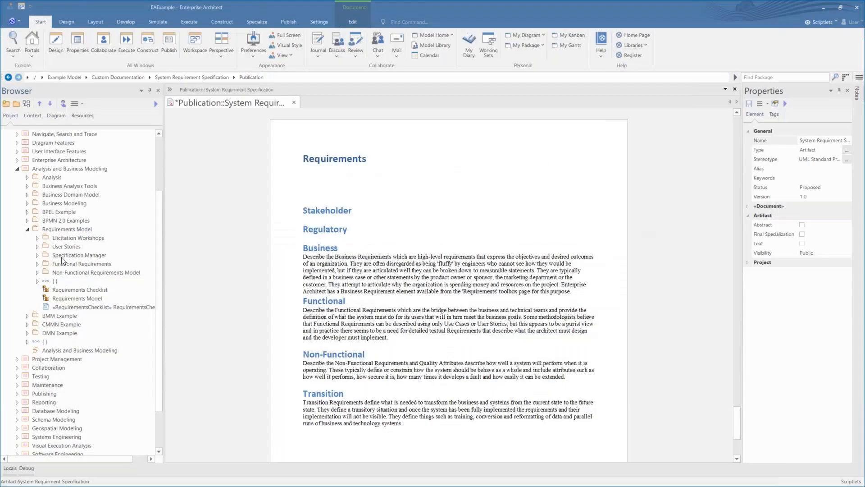
click(36, 263)
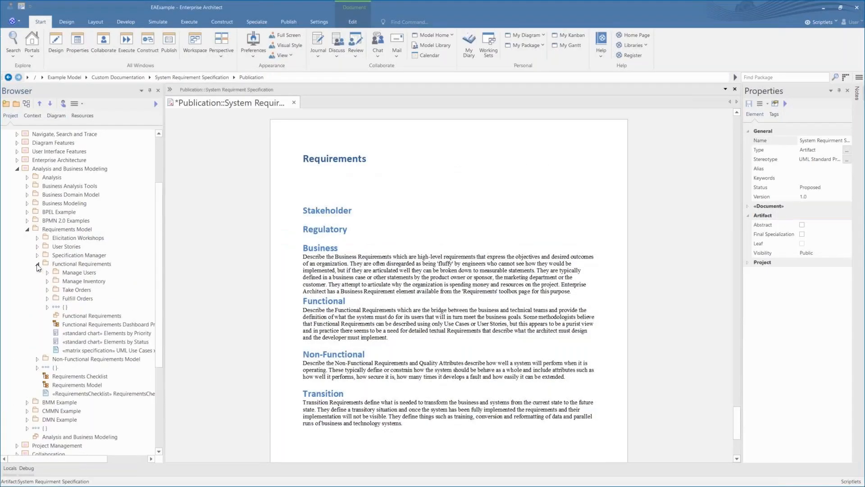
click(78, 272)
click(78, 272)
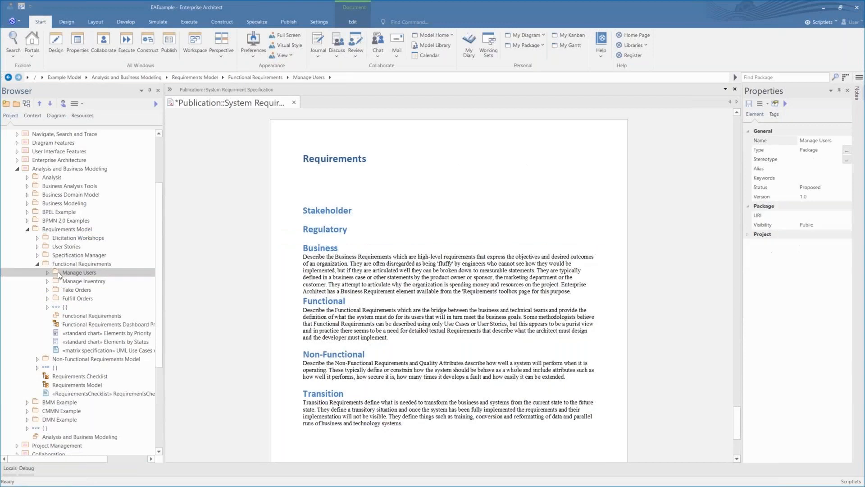
drag(58, 272, 317, 189)
Step: Add the package as Dynamic Content using the Requirement Report - Summary template
click(504, 280)
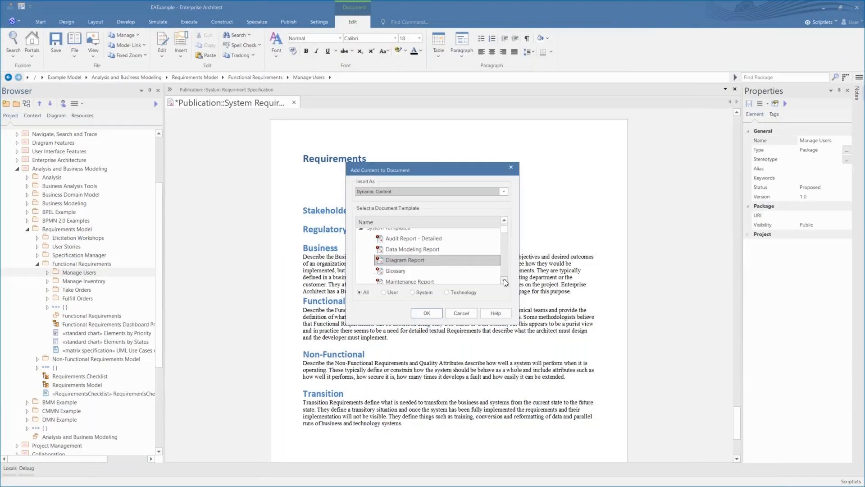
click(504, 280)
click(503, 279)
right_click(660, 371)
click(504, 279)
click(690, 253)
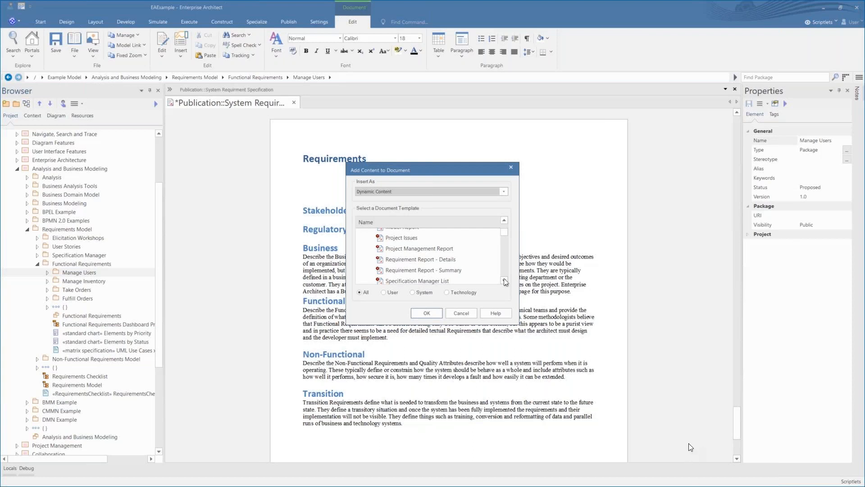
click(423, 269)
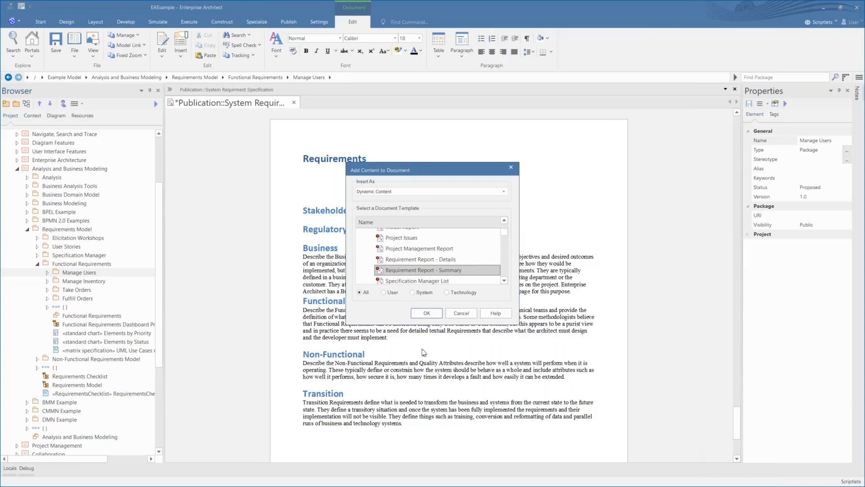
click(428, 313)
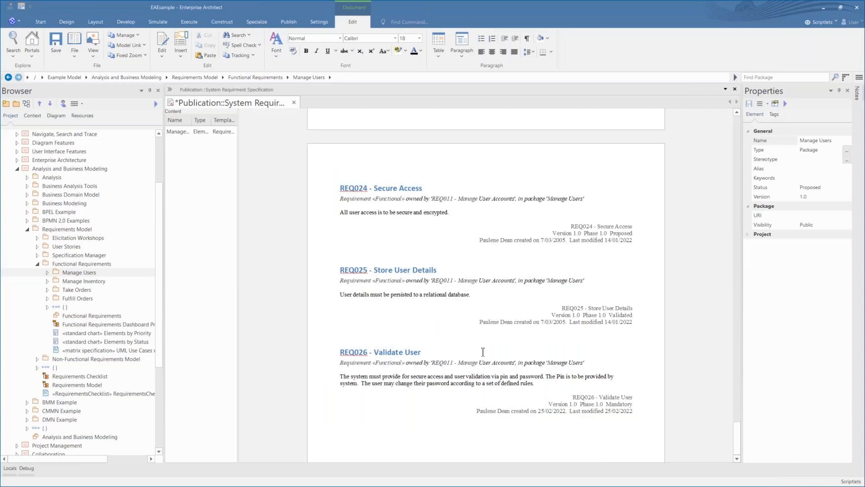
Step: Expand the Manage Users package and its REQ011 requirement in the project tree, and open the Manage Users diagram
scroll(483, 352, up, 10)
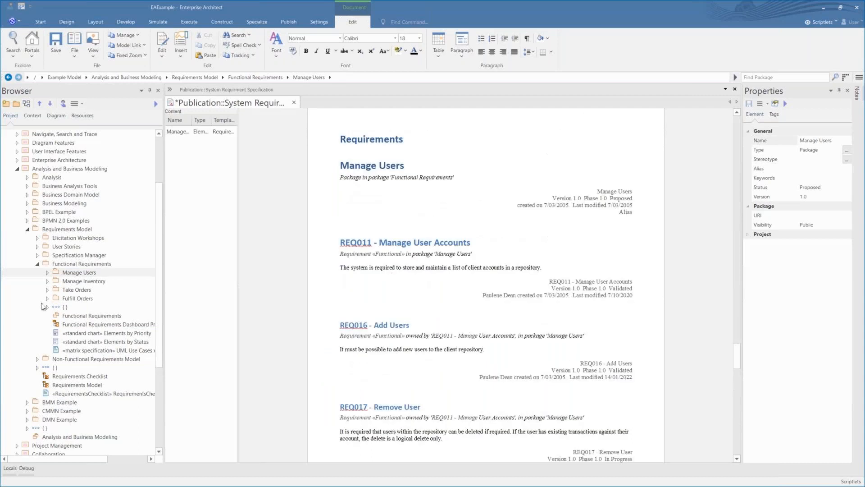
click(47, 273)
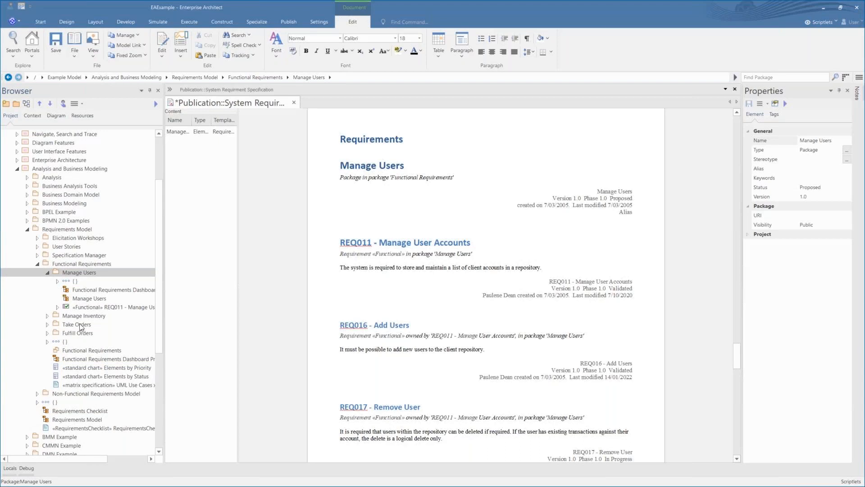
click(68, 307)
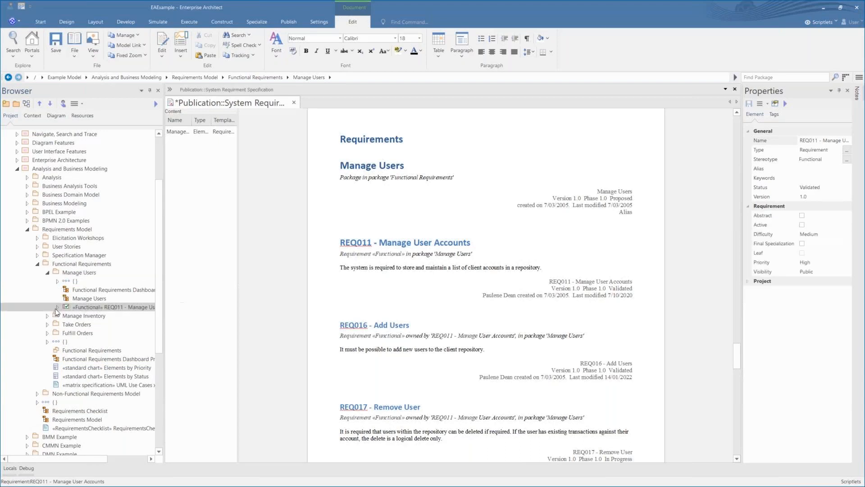
click(58, 308)
double_click(92, 299)
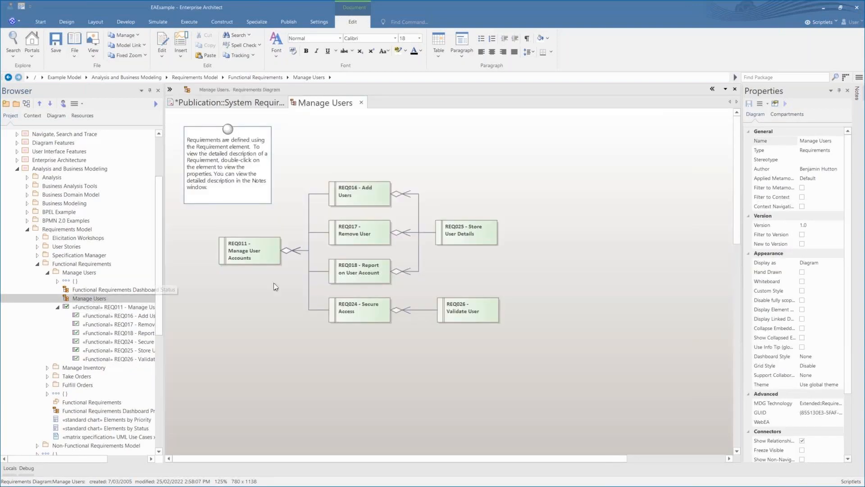
Step: Rename the REQ011 requirement as "REQ011 - Manage the User Accounts"
click(265, 253)
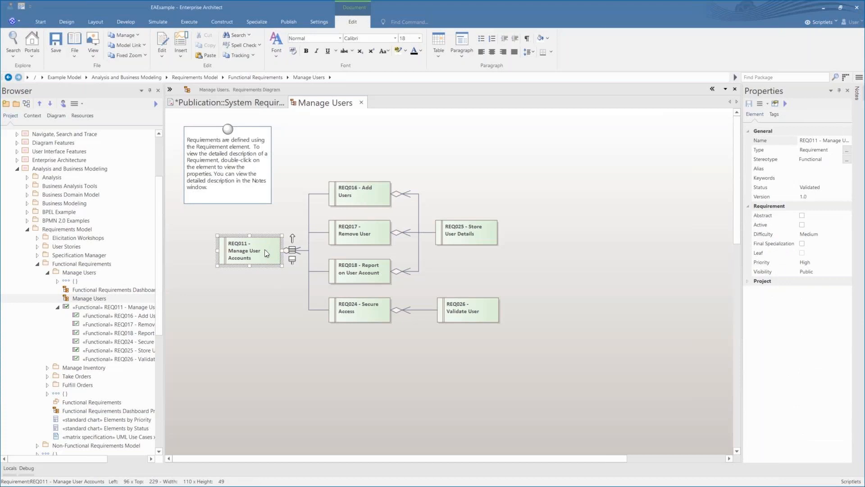
click(811, 140)
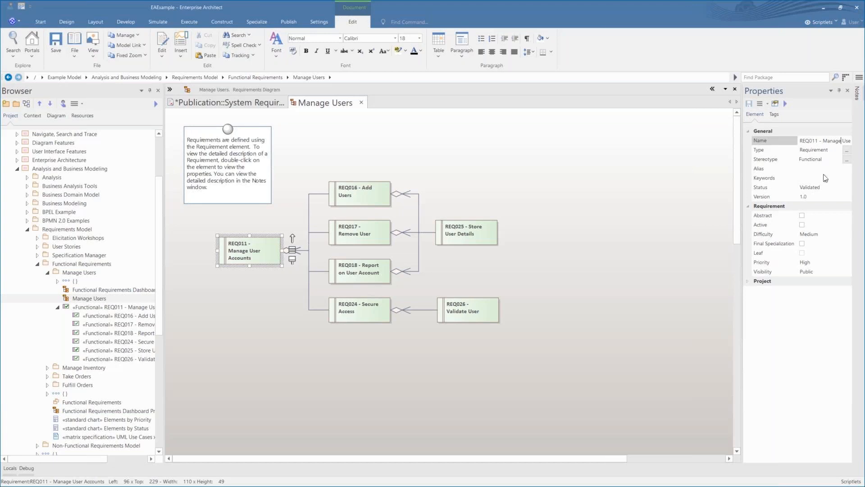
text(the)
click(265, 293)
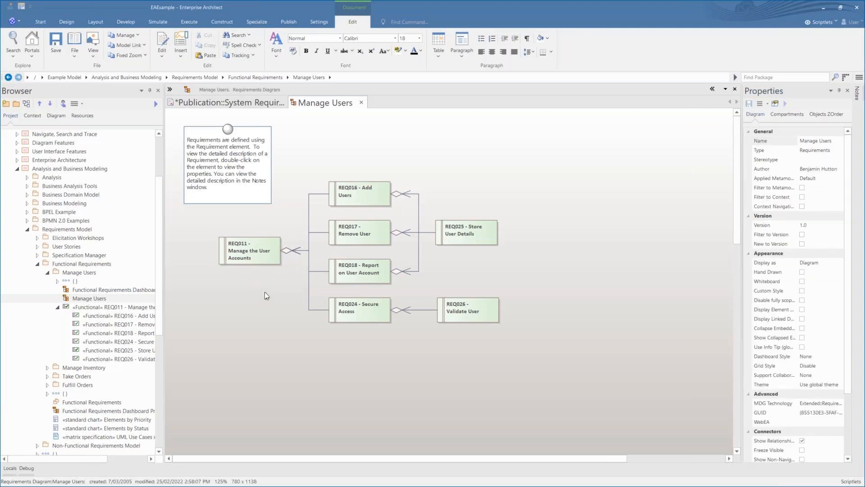
Step: Return to the System Requirement Specification document and highlight its Manage Users dynamic section to check which content it covers
click(229, 102)
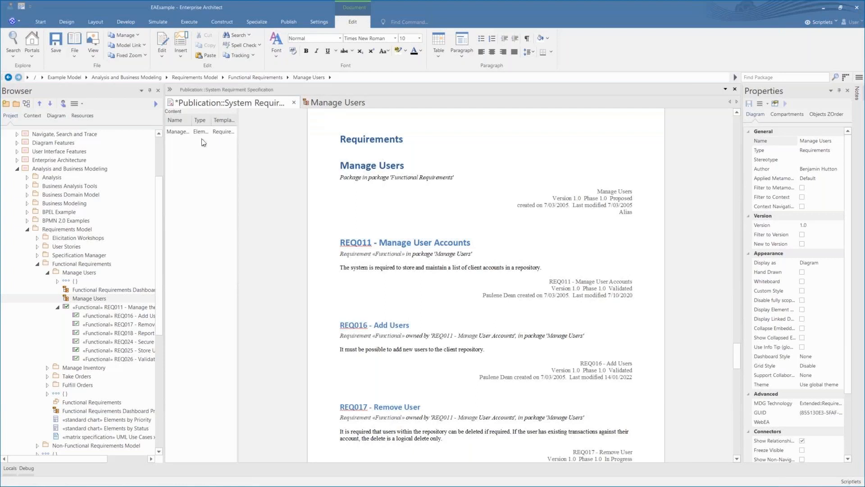
click(172, 132)
right_click(172, 134)
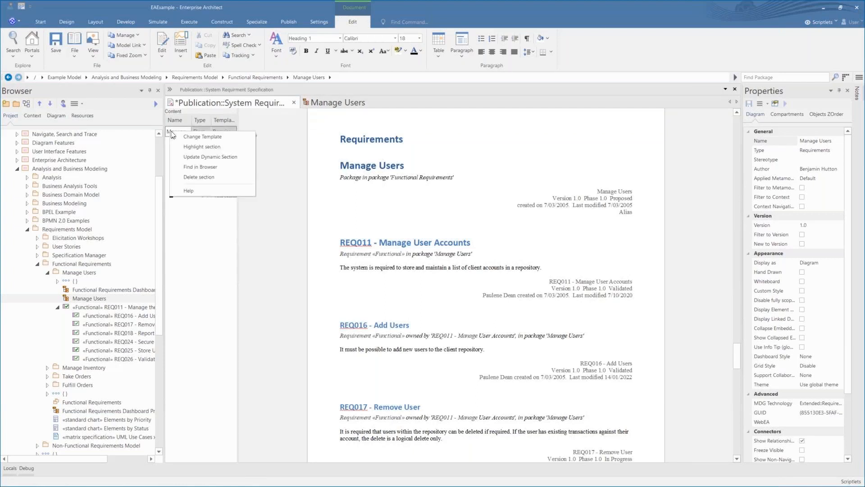
click(189, 147)
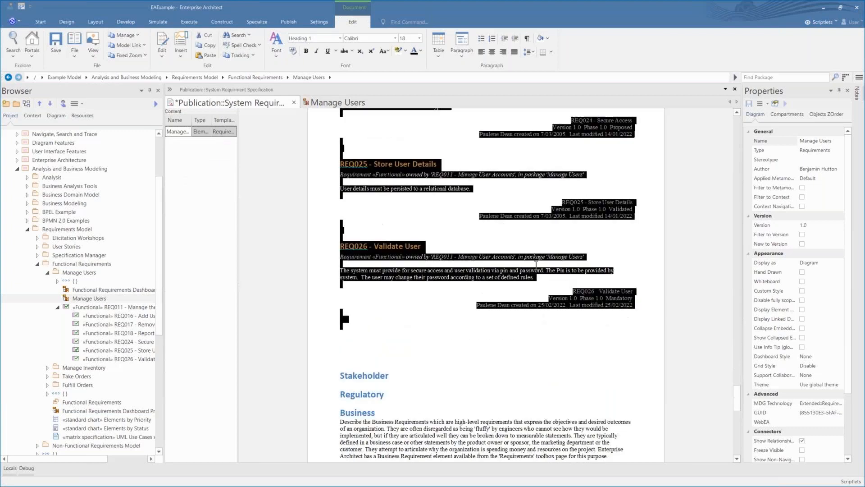
scroll(536, 265, up, 6)
Step: Update the Manage Users dynamic section from the model and save the document
right_click(171, 132)
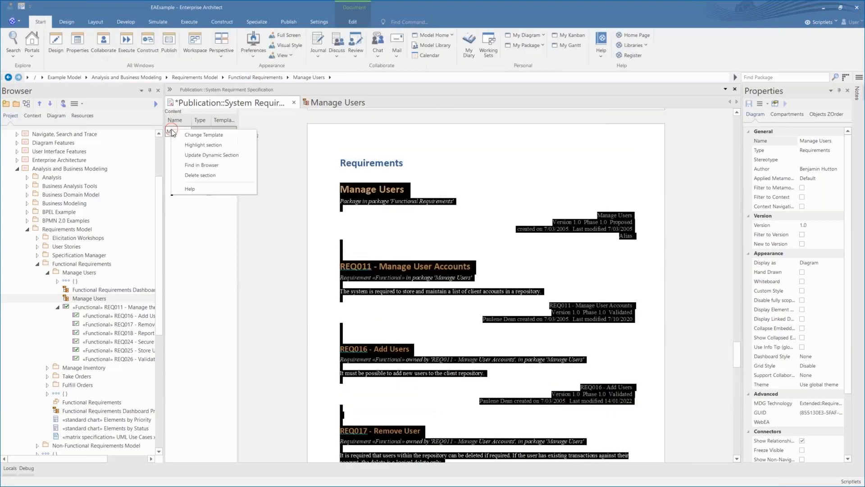
click(189, 155)
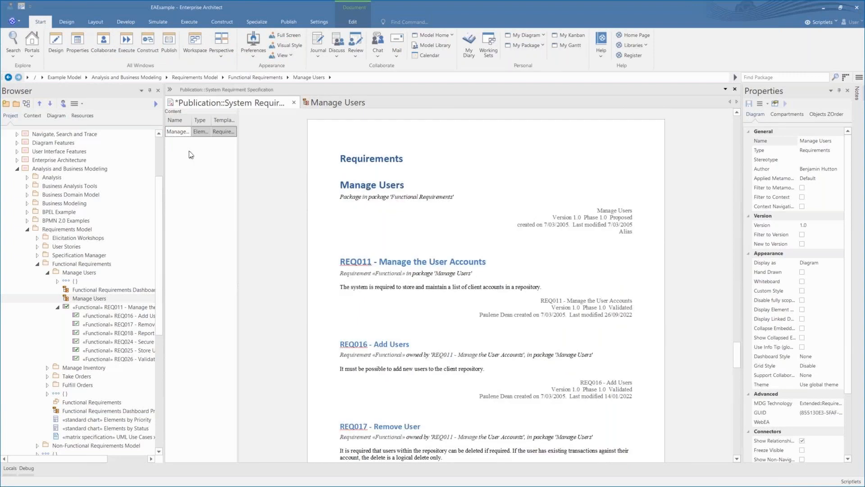
click(418, 261)
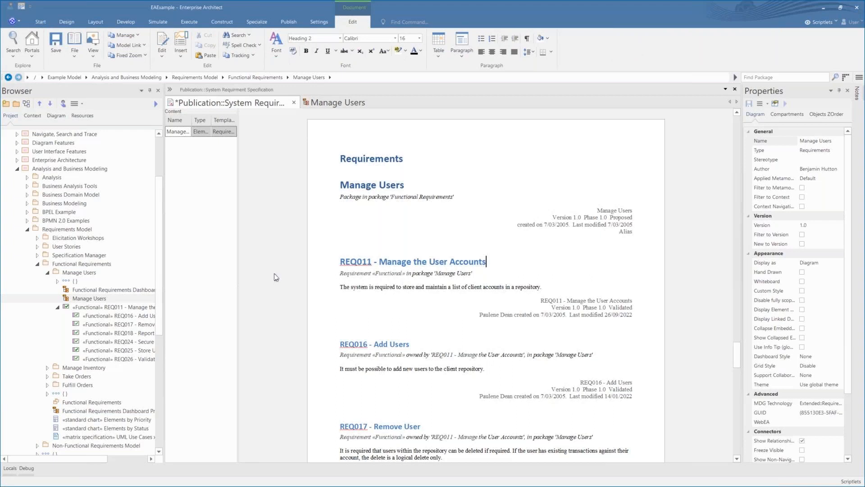
key(ctrl+s)
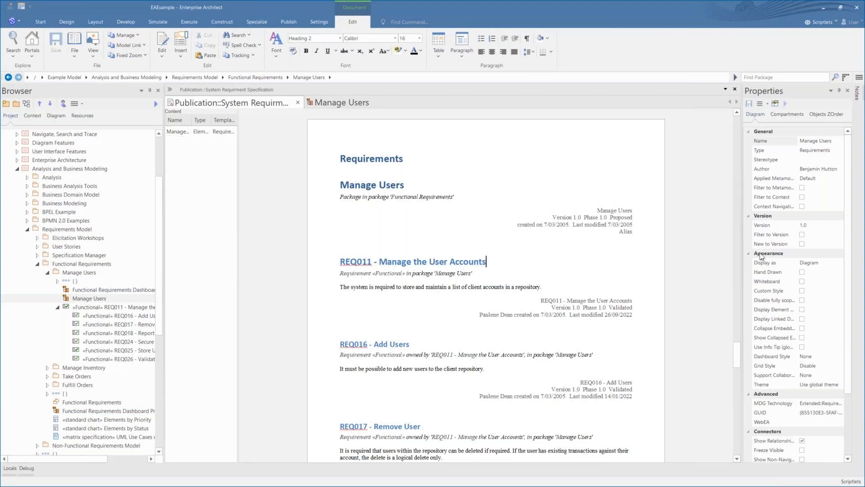
Step: Add blank space below the Stakeholders paragraph and insert a page break before the Users heading
scroll(689, 412, up, 15)
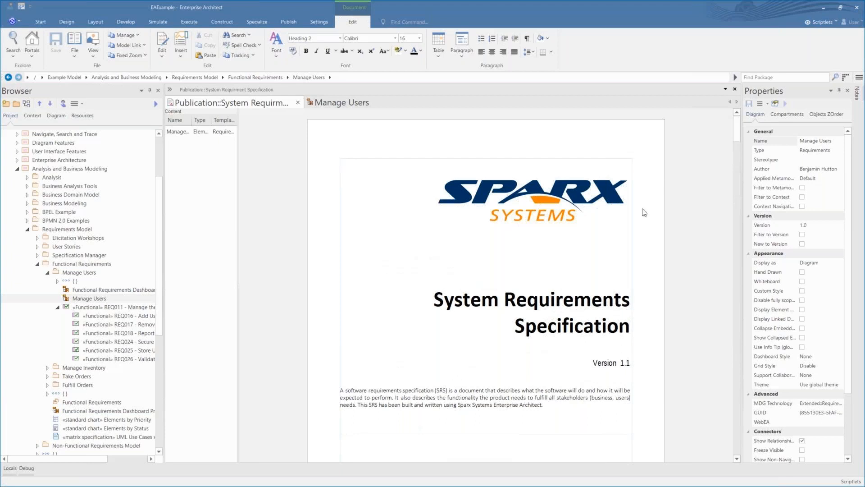
scroll(645, 212, down, 15)
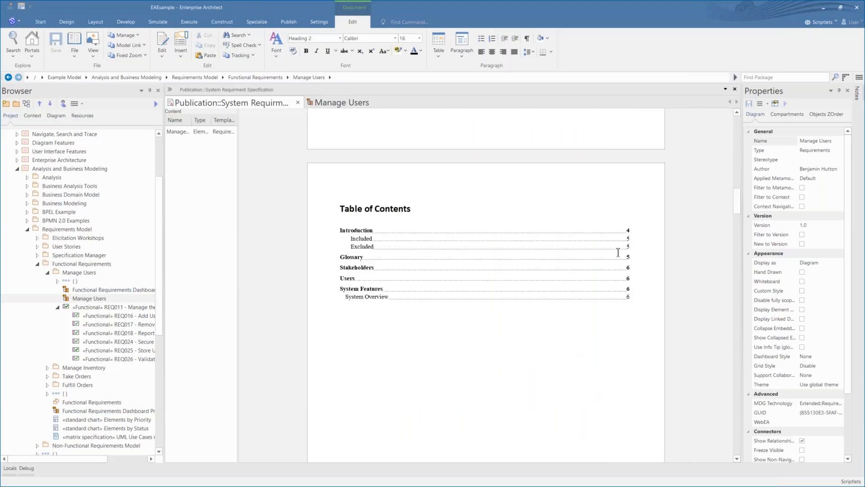
scroll(618, 246, down, 8)
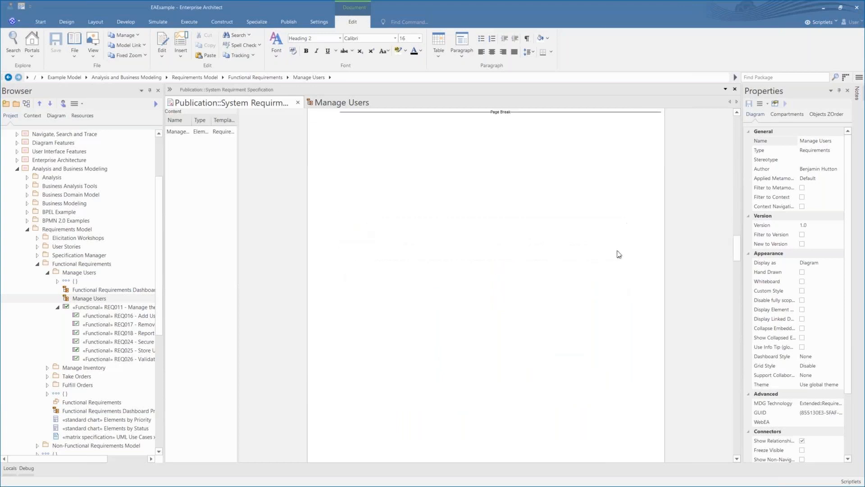
scroll(620, 253, down, 10)
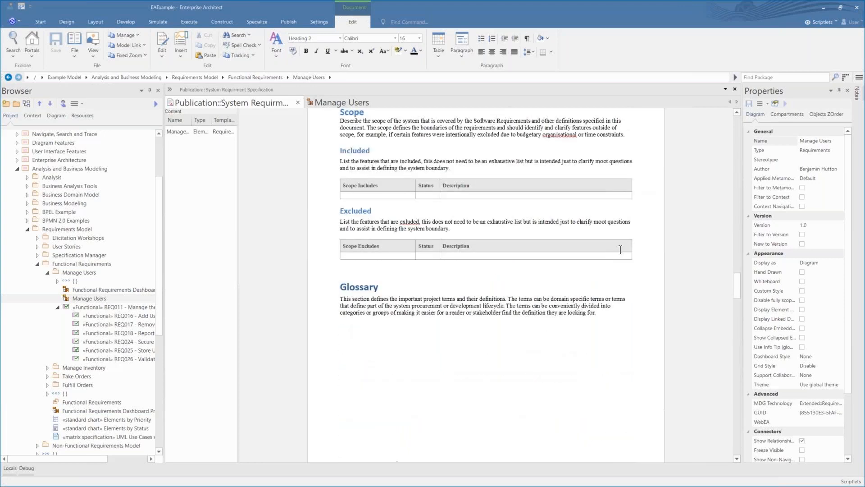
click(439, 233)
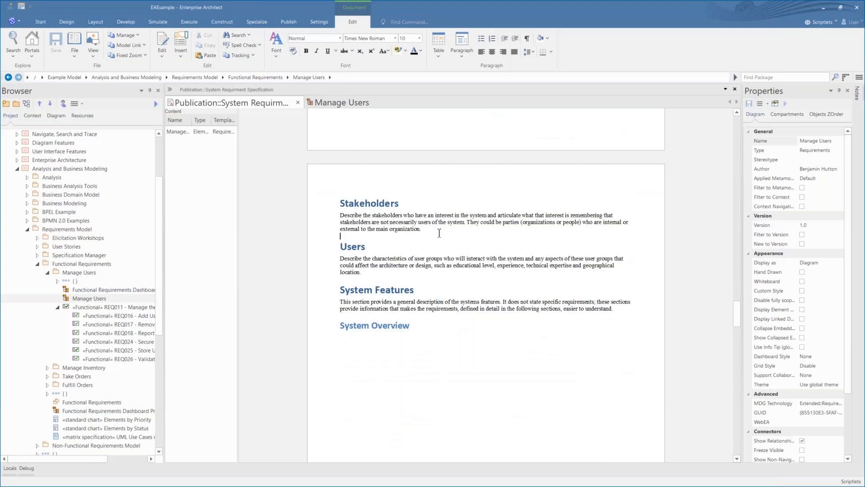
key(Return)
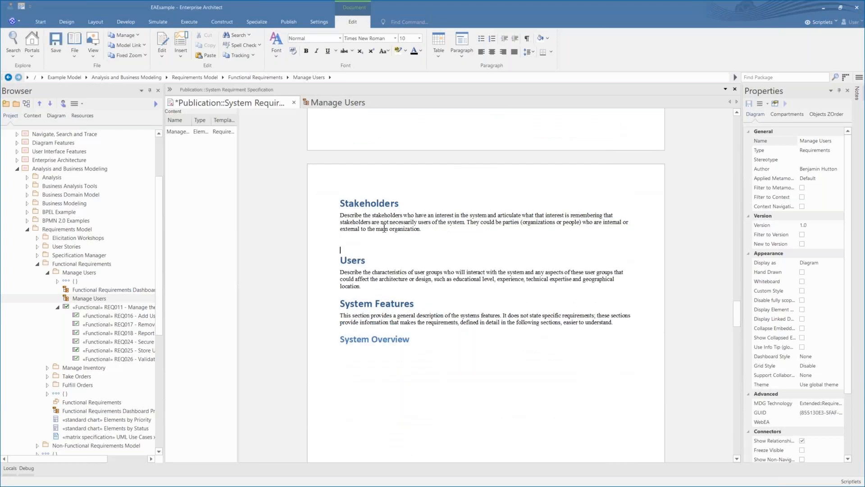
click(175, 53)
mouse_move(185, 64)
click(260, 66)
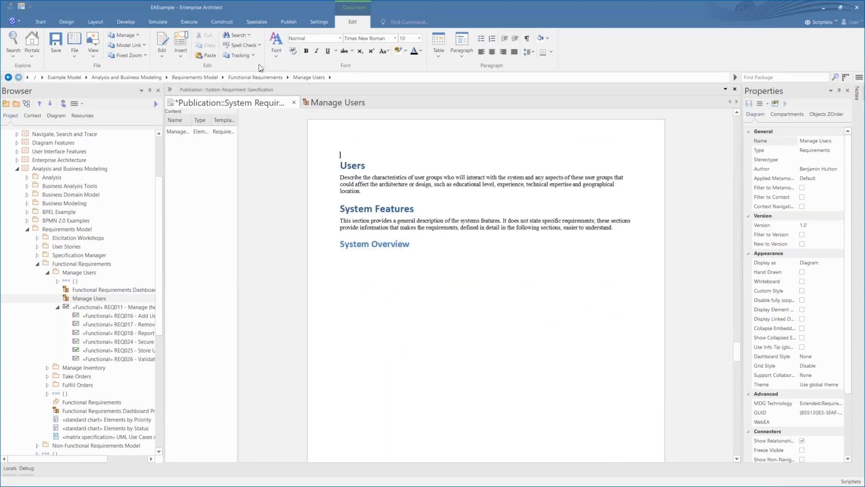
Step: Place the text cursor on an empty line below the Stakeholders paragraph, above the page break
scroll(417, 265, up, 5)
scroll(426, 316, down, 1)
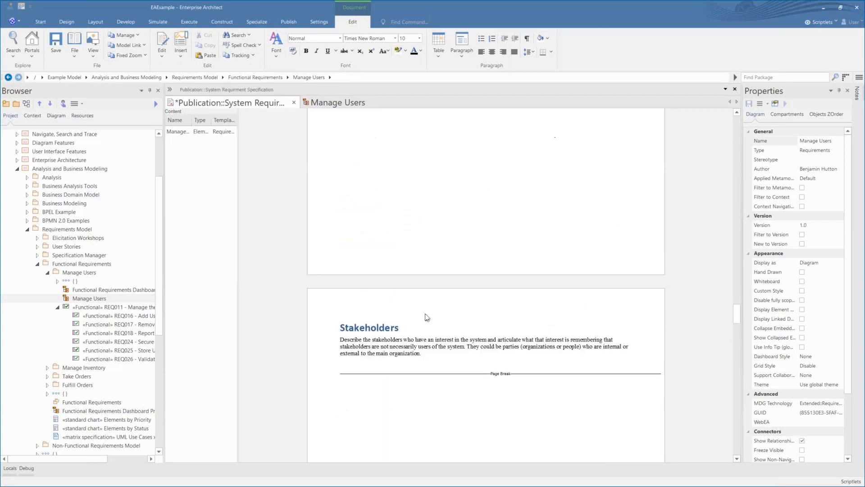
click(452, 353)
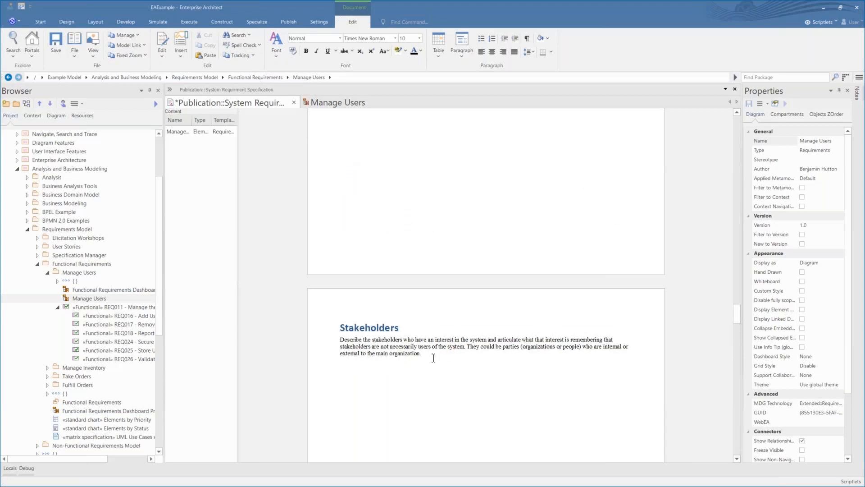
Step: Open the project-wide model search and search element names for "stakeholders"
click(78, 105)
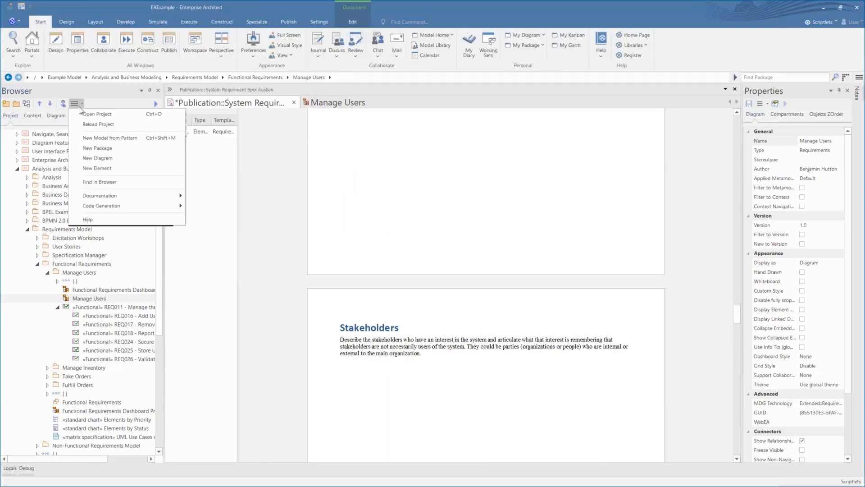
click(119, 182)
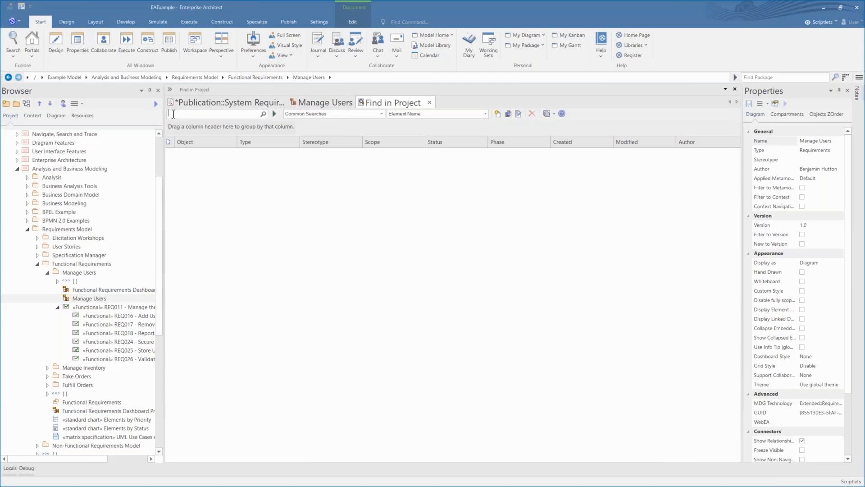
text(stakeholders)
click(275, 113)
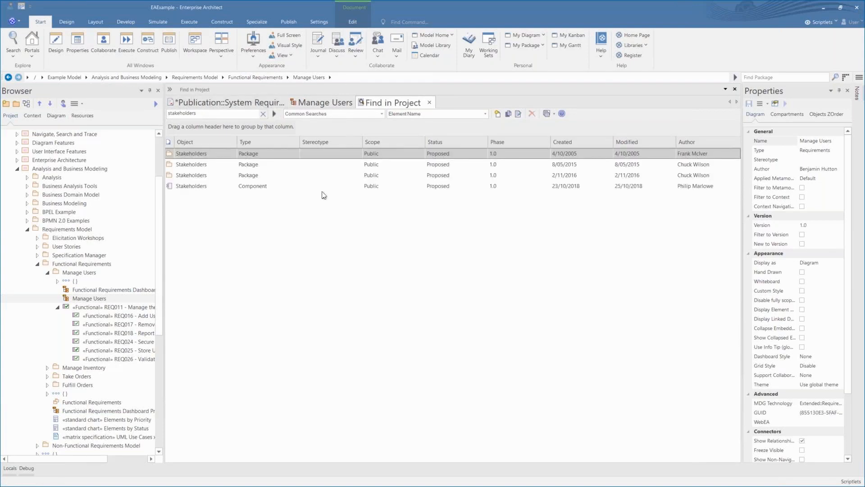
Step: Locate the first Stakeholders package from the search results in the project tree and expand the neighbouring Stakeholders Interests package
right_click(193, 153)
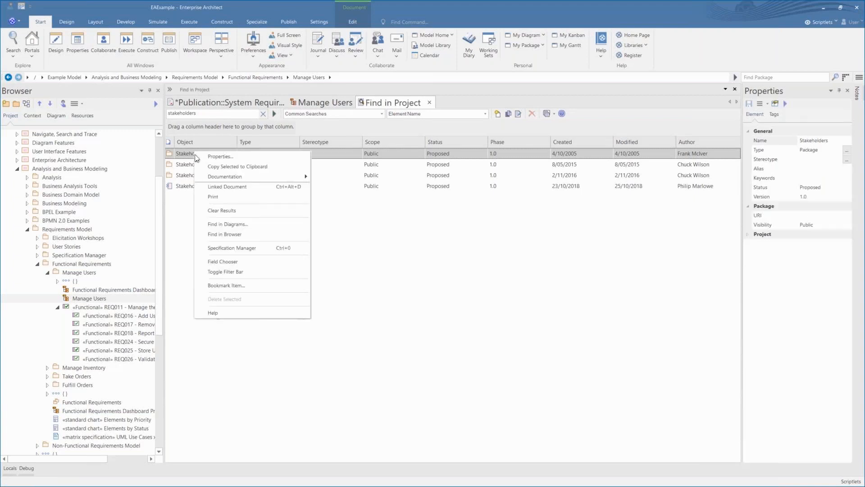
click(237, 234)
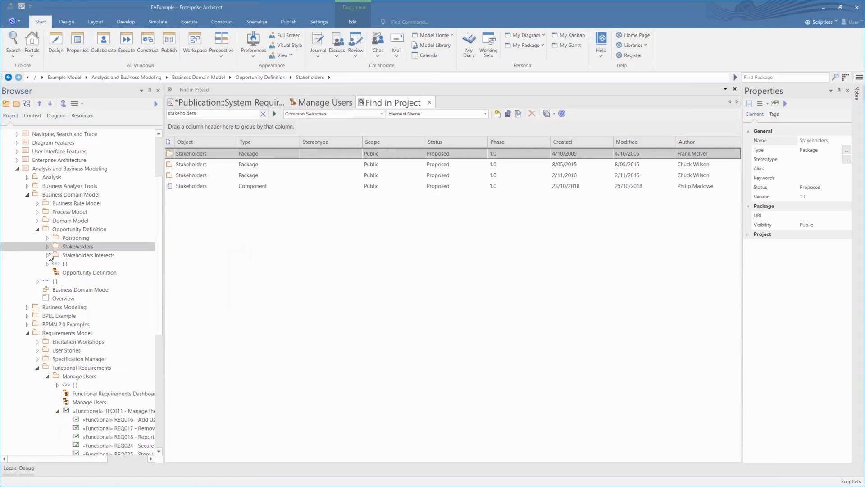
click(47, 255)
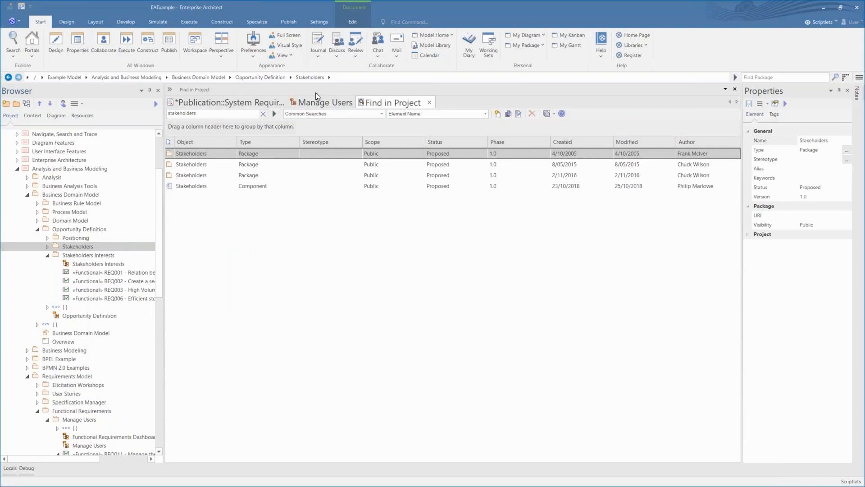
Step: Insert the Stakeholders Interests package below the Stakeholders paragraph of the specification as Dynamic Content using the Diagram Report template
click(264, 101)
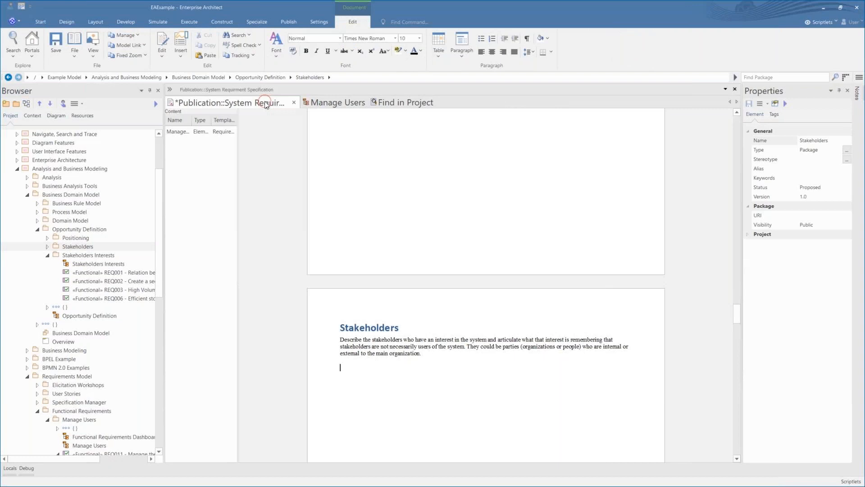
click(88, 255)
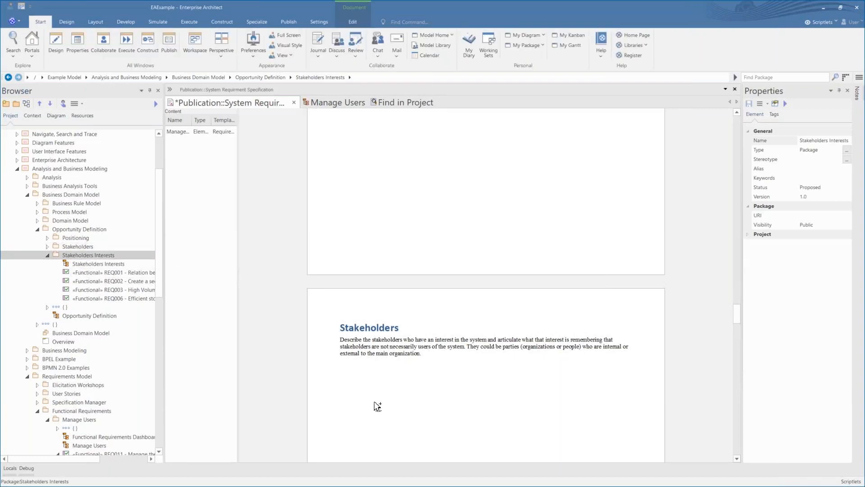
drag(377, 406, 377, 405)
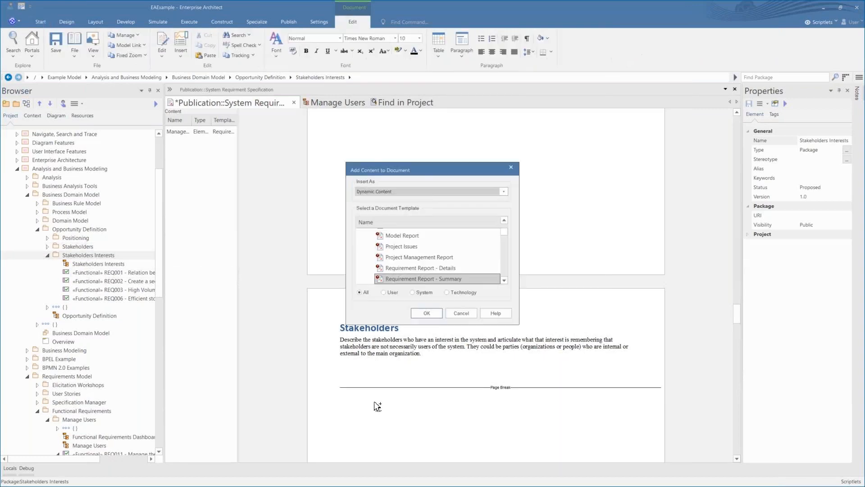
click(505, 221)
click(504, 221)
click(504, 220)
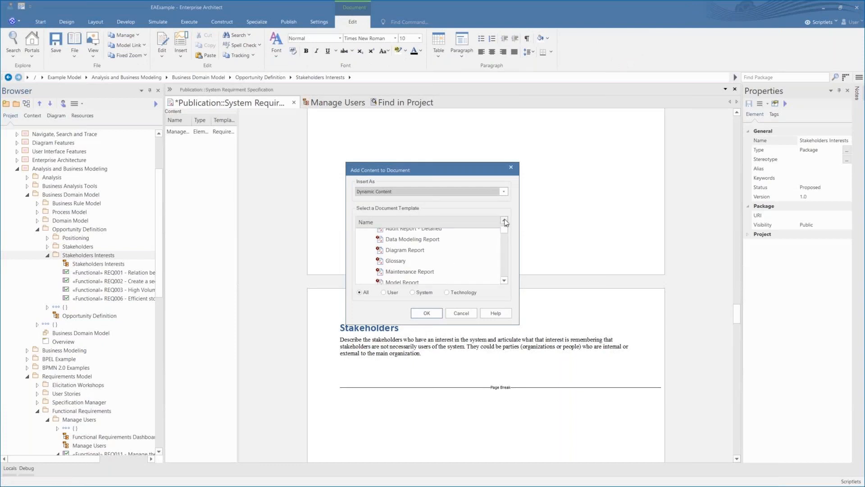
click(408, 251)
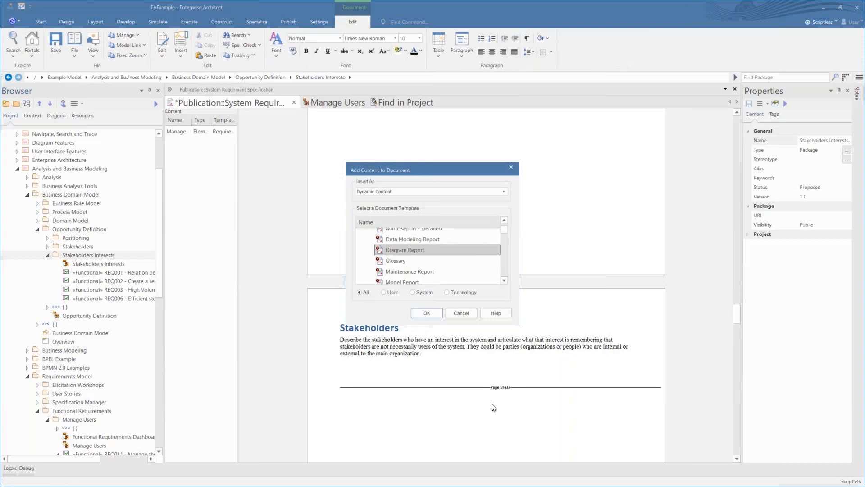
click(426, 314)
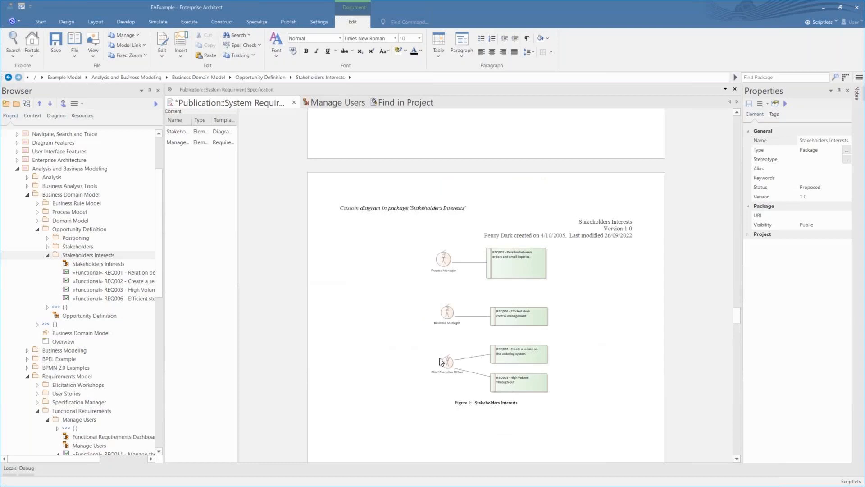
Step: Save the specification document and close it together with the model search and the Manage Users diagram
click(55, 44)
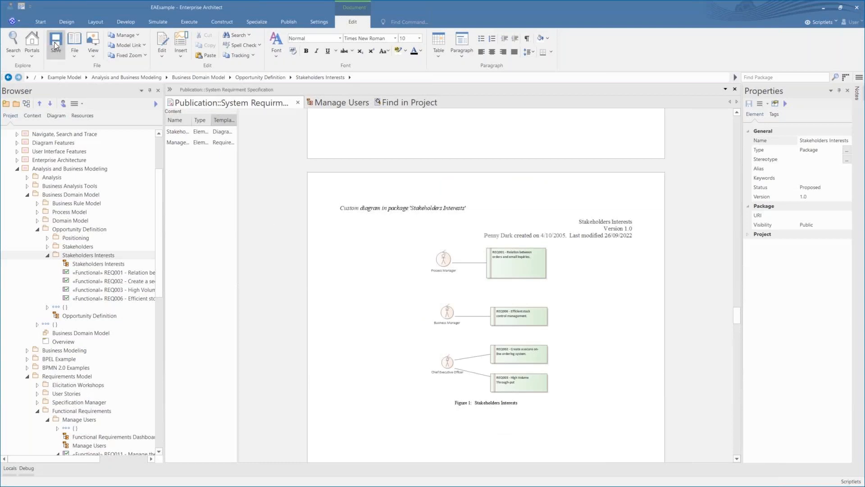
click(298, 102)
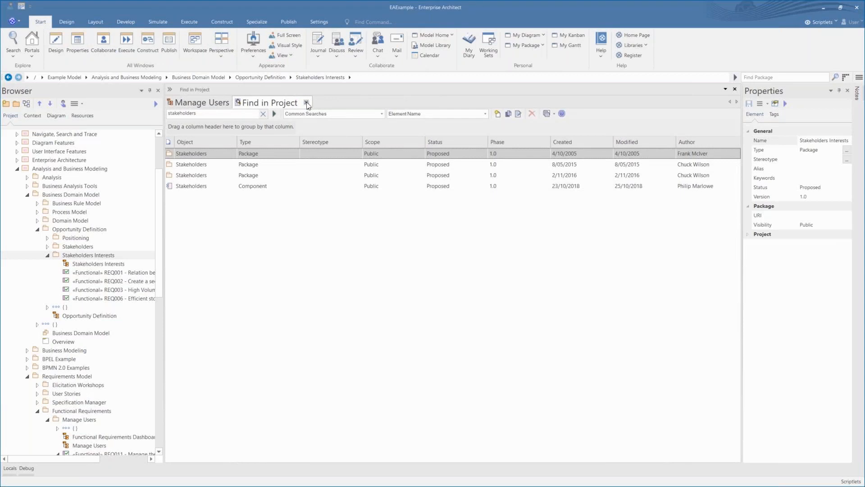
click(306, 103)
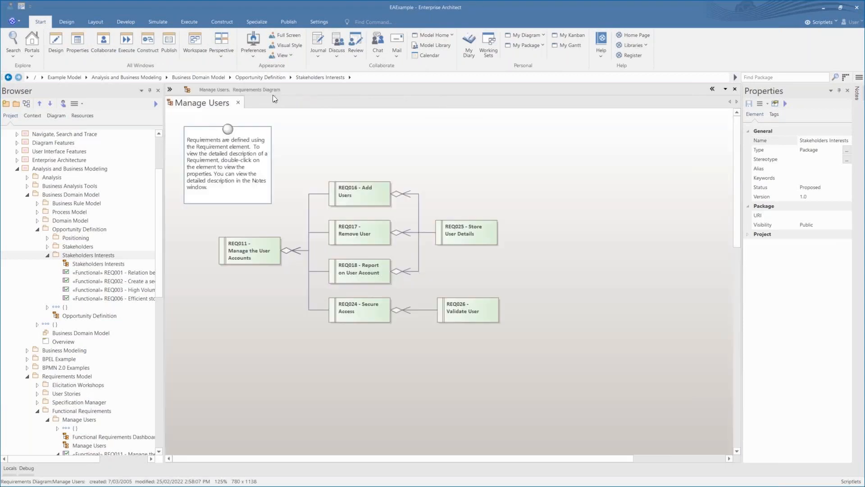
click(238, 103)
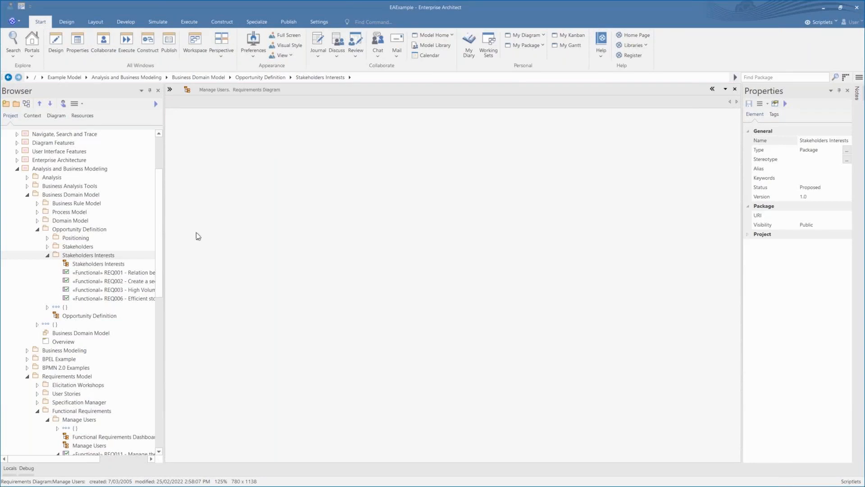
Step: Open the Stakeholders Interests diagram and show the Notes compartment on the REQ001 requirement
click(108, 265)
double_click(108, 265)
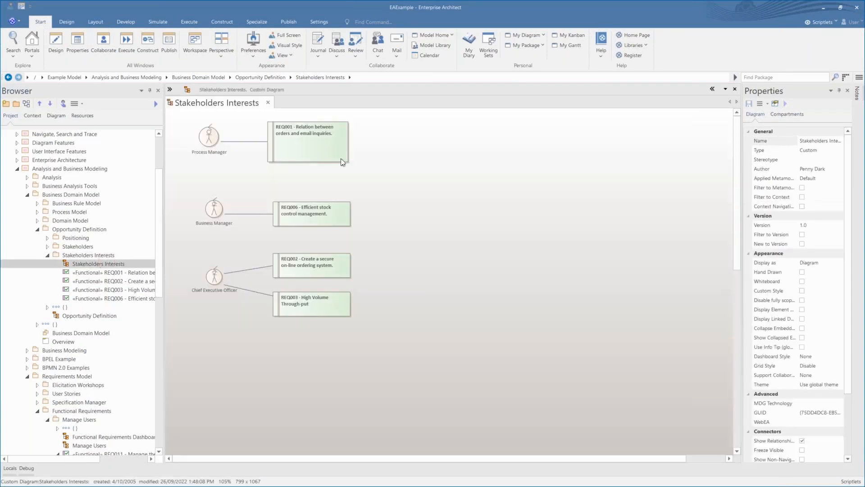
right_click(314, 147)
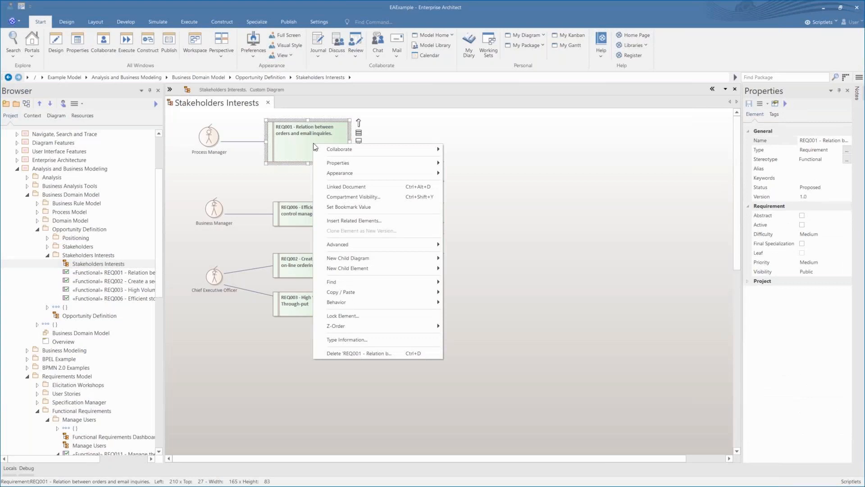
click(354, 196)
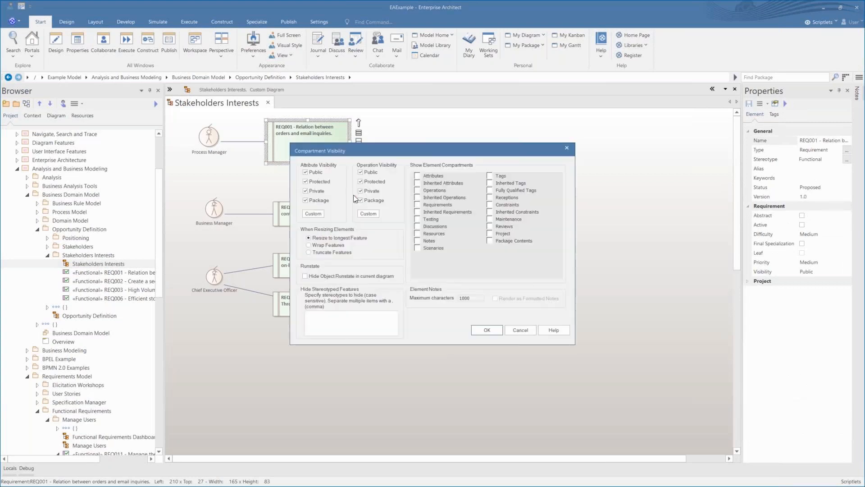
click(420, 242)
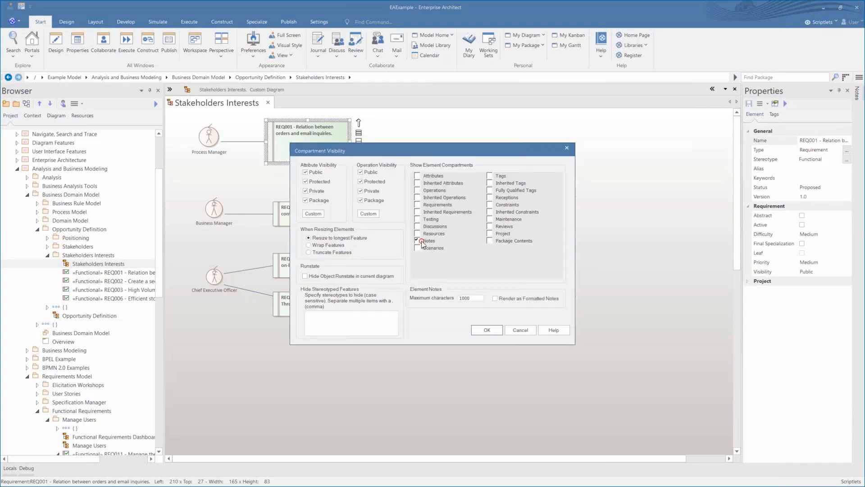
click(500, 332)
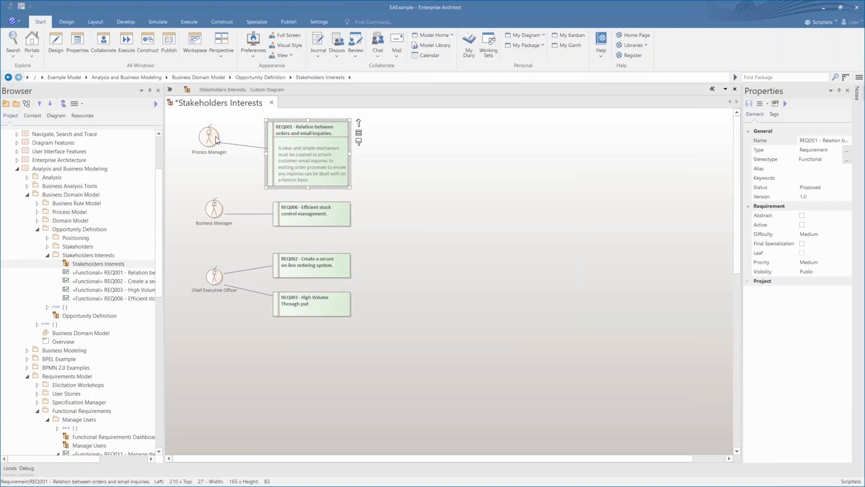
Step: Move the Process Manager stakeholder down so that its connector to REQ001 runs horizontally
click(202, 135)
drag(202, 136, 204, 144)
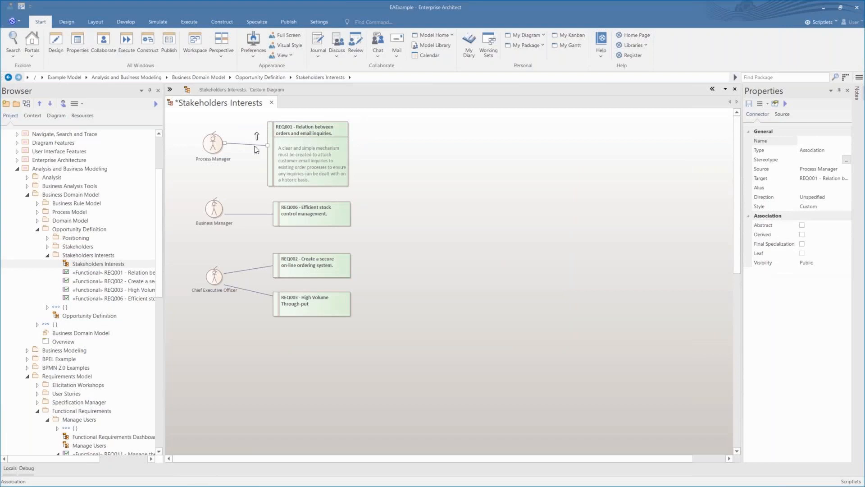
drag(209, 147, 204, 153)
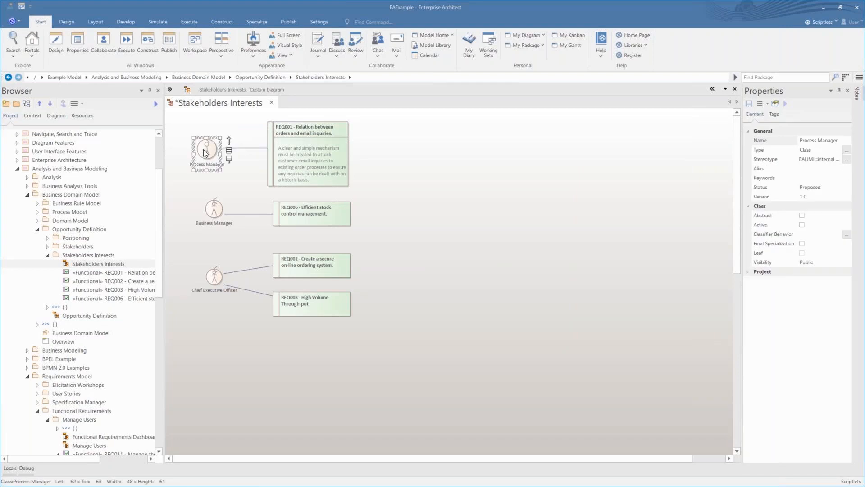
click(390, 175)
Step: Fill the REQ001 requirement on the diagram with red, and replace that fill with light orange
click(326, 148)
click(95, 20)
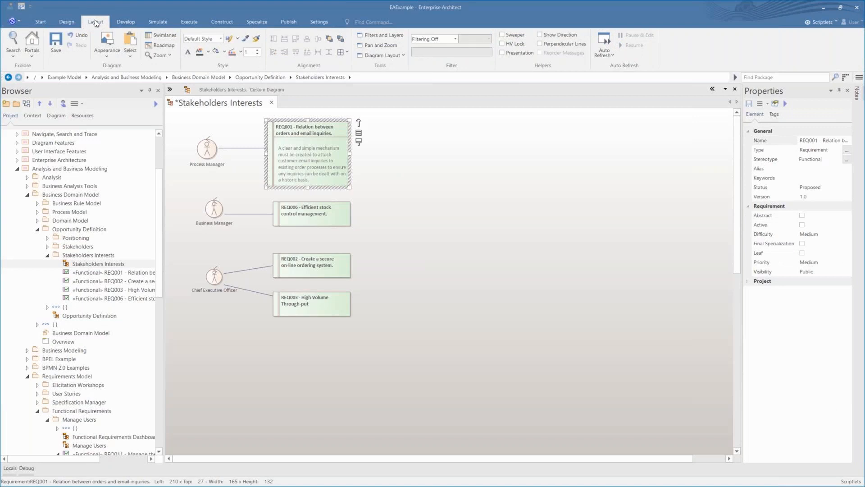
click(224, 50)
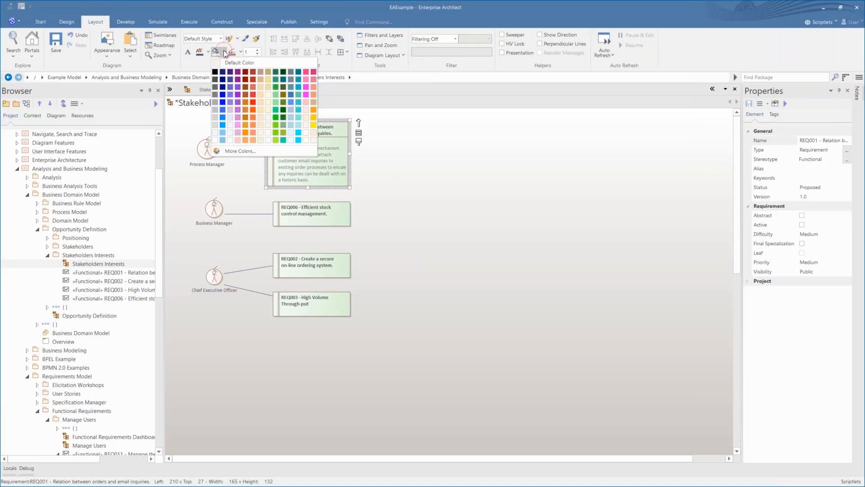
click(254, 107)
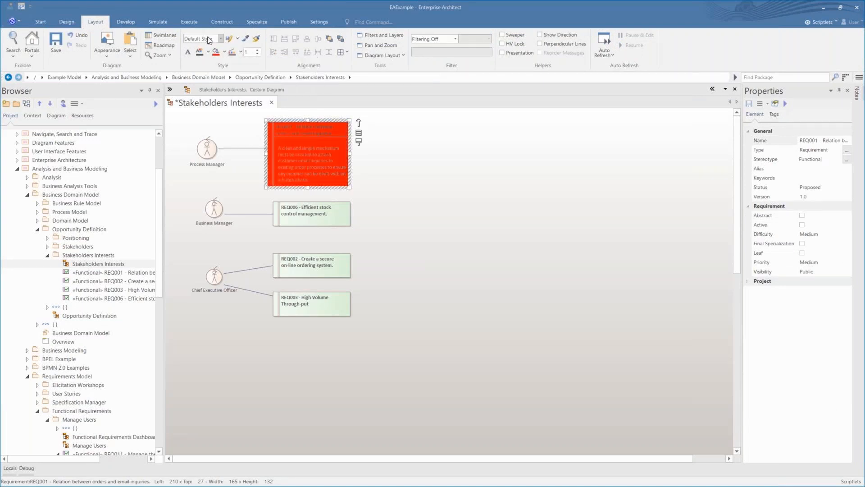
click(223, 52)
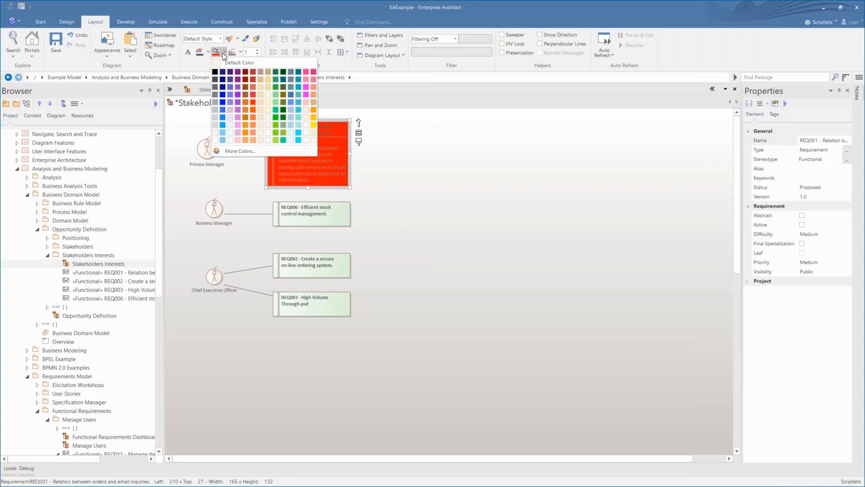
click(252, 140)
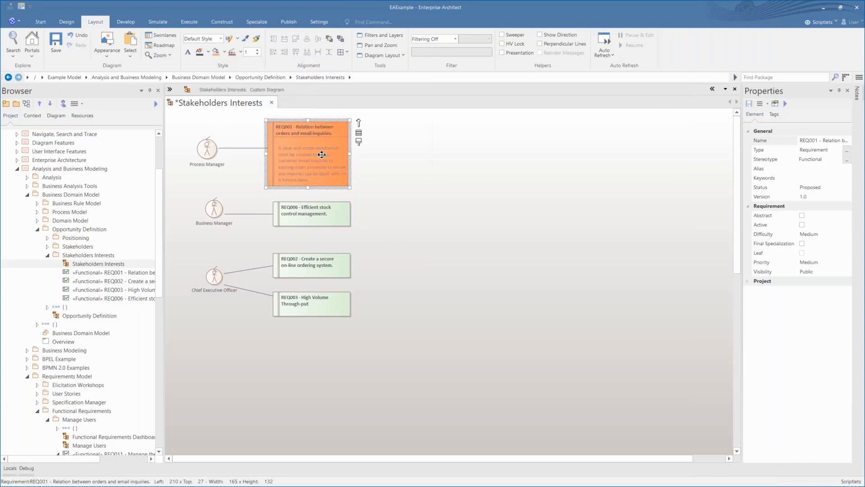
click(409, 175)
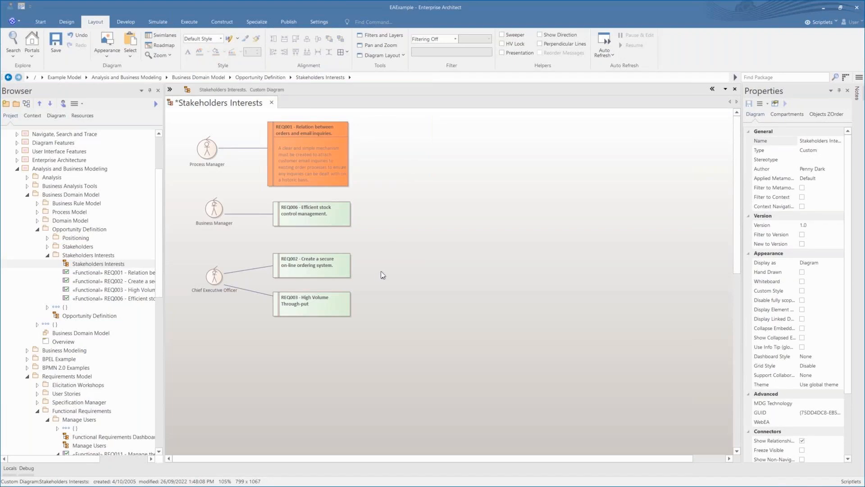
Step: Close the Stakeholders Interests diagram and reopen the System Requirement Specification document from the Custom Documentation package
click(272, 103)
click(17, 168)
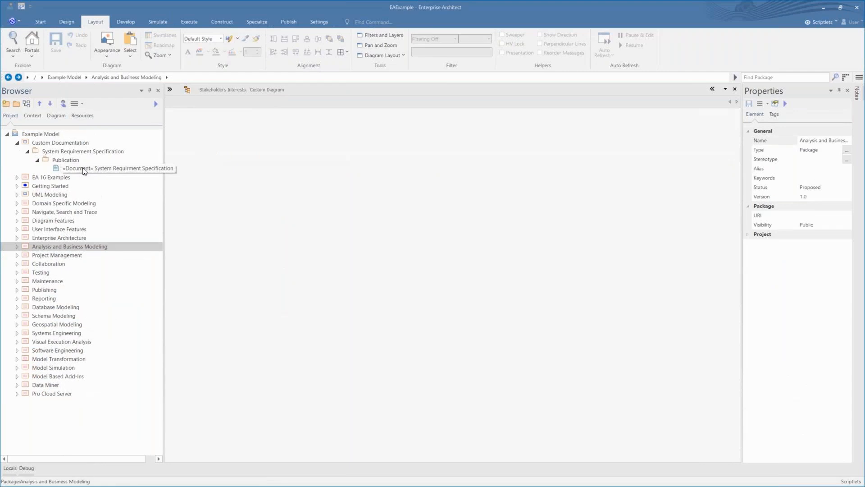
double_click(83, 169)
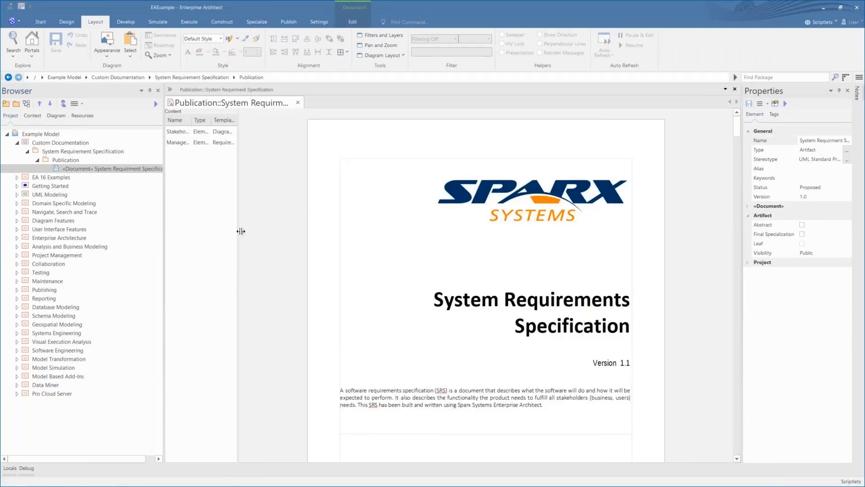
Step: Update the Stakeholders Interests dynamic section of the document with the current diagram
scroll(268, 258, down, 10)
scroll(271, 262, down, 10)
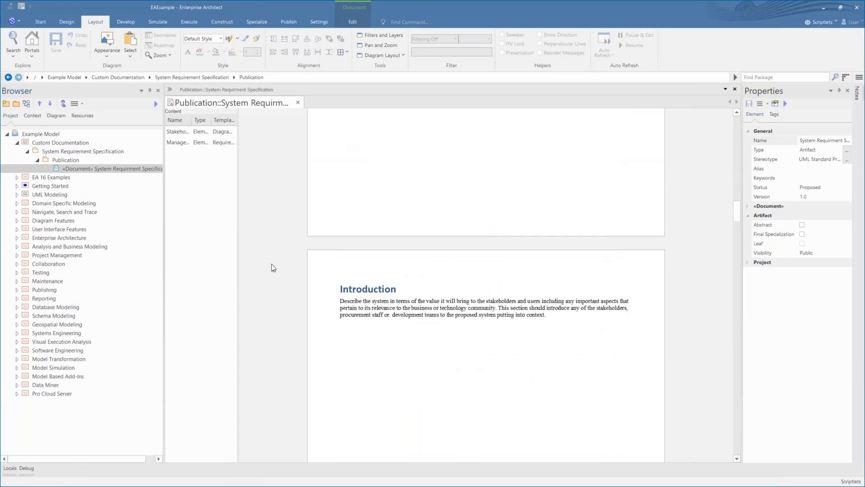
scroll(274, 269, down, 8)
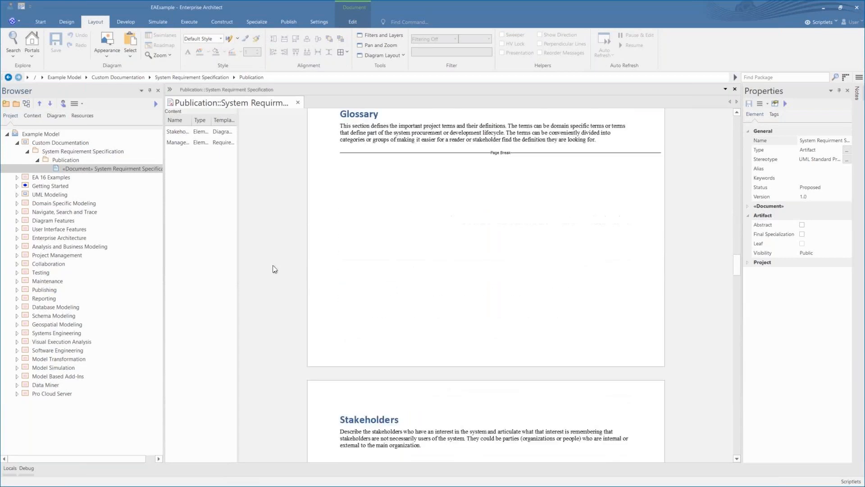
click(173, 135)
right_click(174, 135)
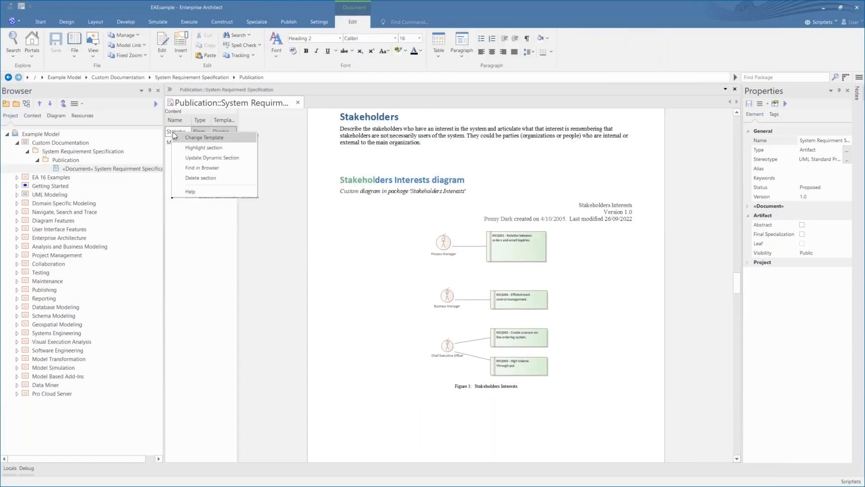
click(192, 157)
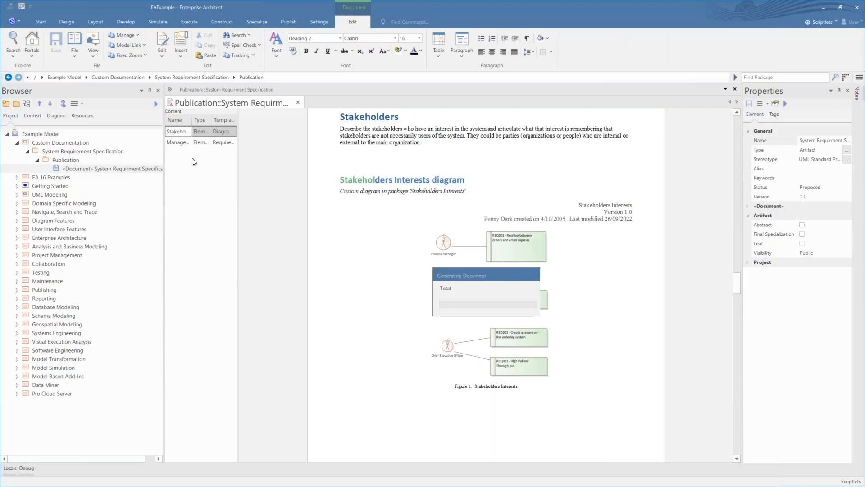
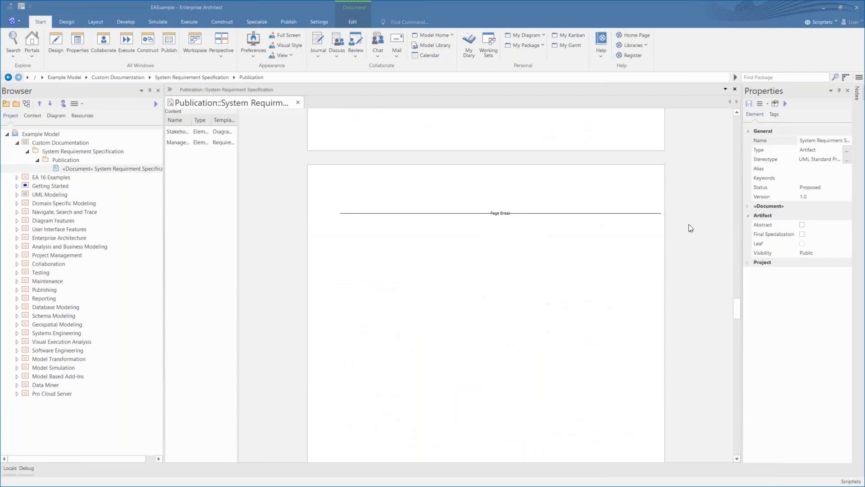
Step: Insert a page break directly before the Stakeholder heading in the requirements part of the document
scroll(689, 227, down, 5)
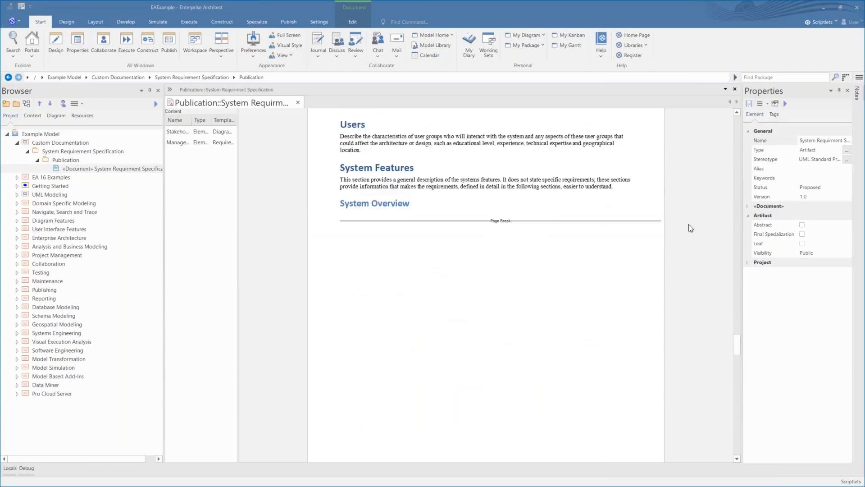
scroll(558, 239, down, 10)
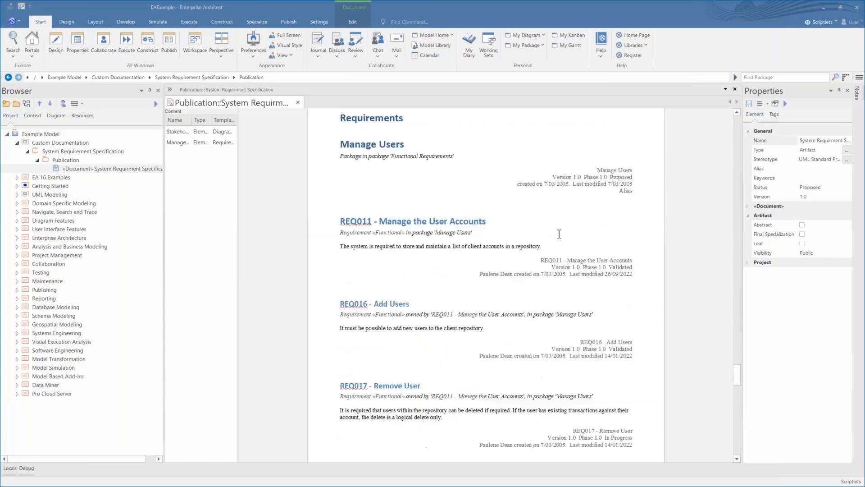
scroll(559, 235, down, 5)
drag(737, 398, 739, 458)
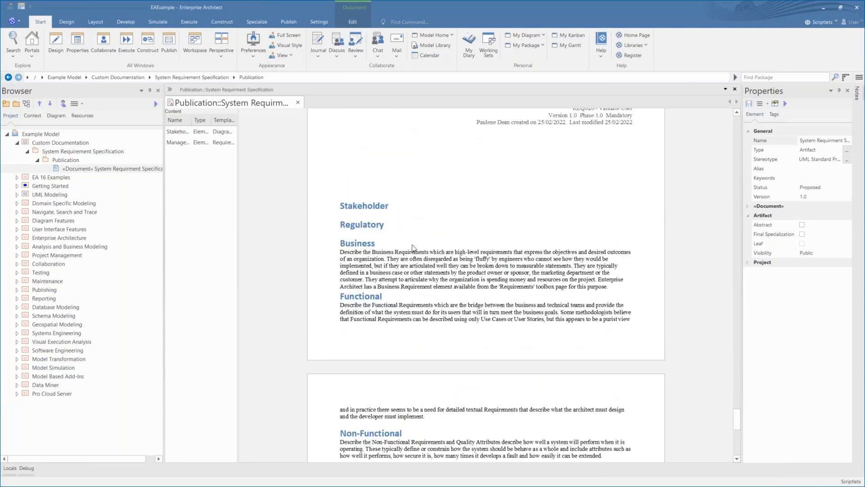
click(336, 206)
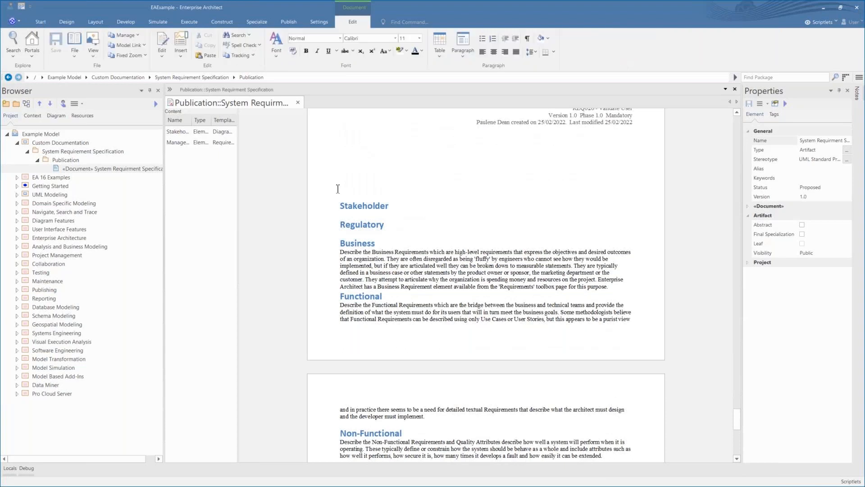
click(182, 53)
mouse_move(191, 64)
click(255, 66)
scroll(370, 178, down, 3)
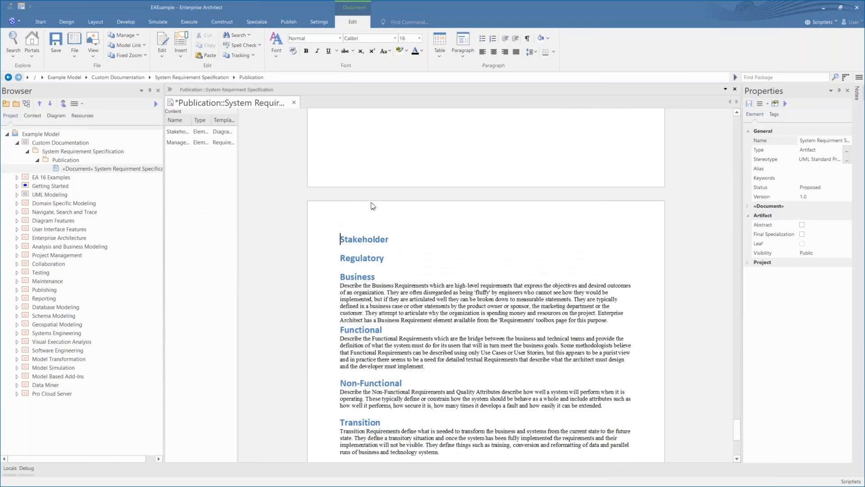
Step: Insert the Checklists package from Project Management on a new line below the Regulatory heading as dynamic content with the Project Management Report template
click(406, 258)
key(Return)
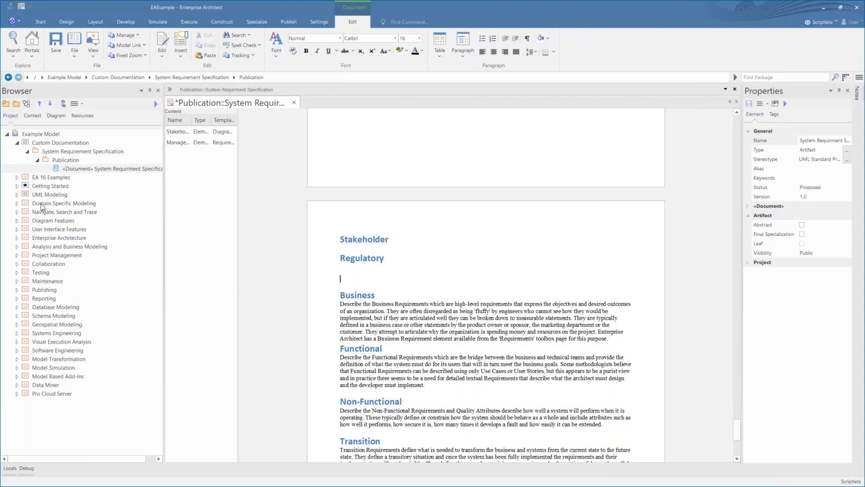
click(17, 255)
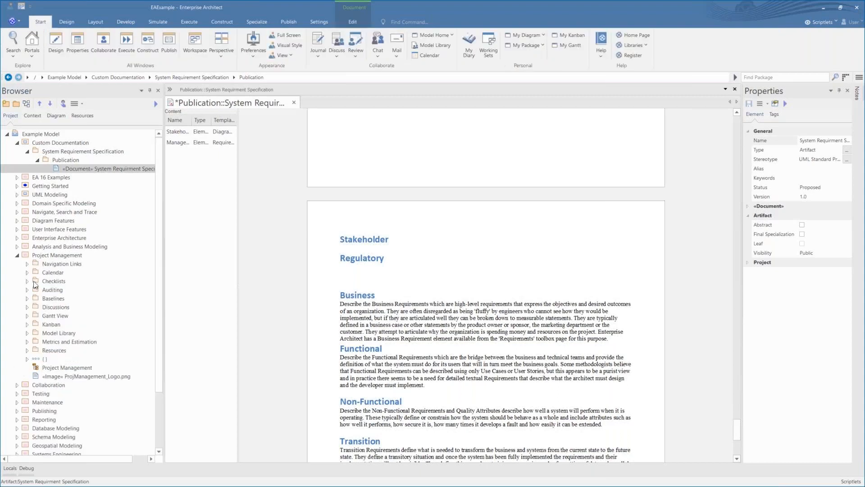
click(35, 281)
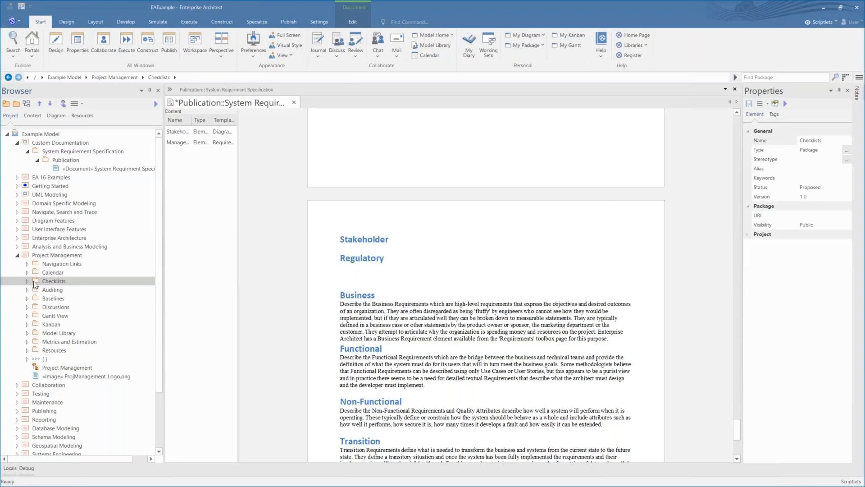
drag(33, 280, 361, 279)
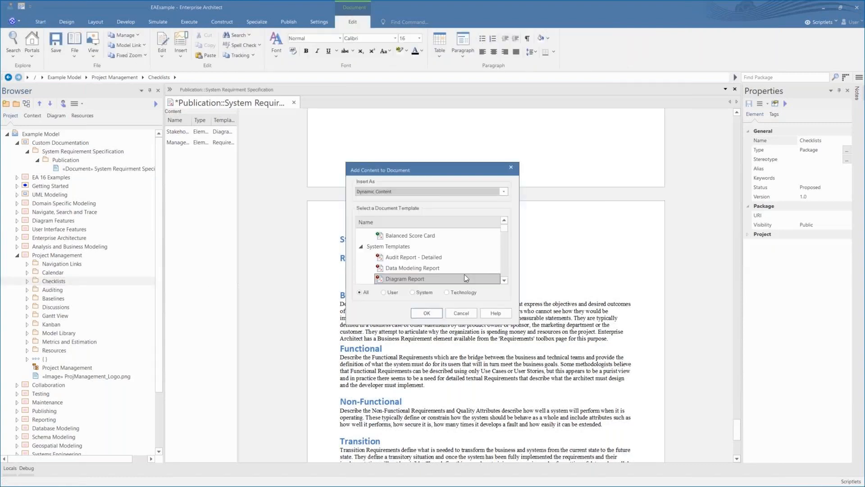
click(504, 281)
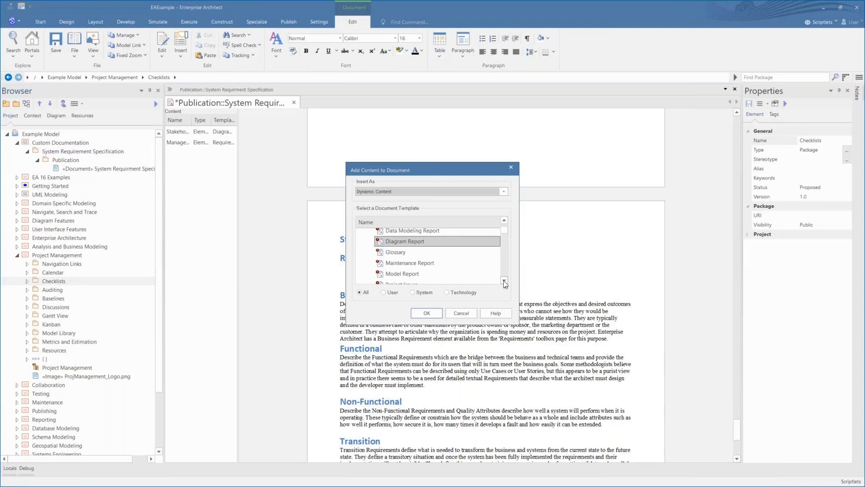
click(505, 282)
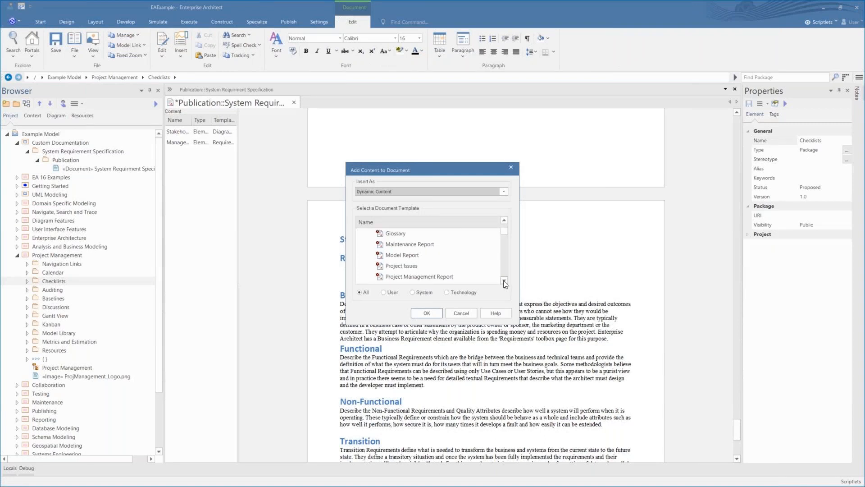
click(504, 281)
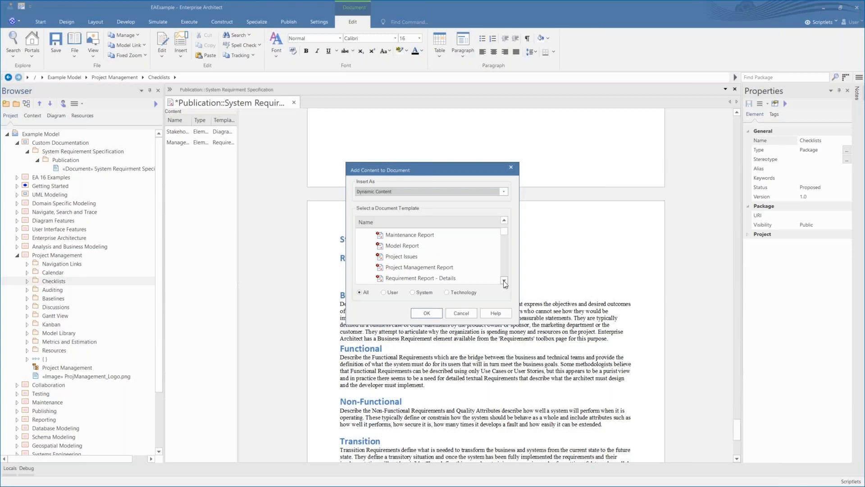
click(442, 269)
click(425, 315)
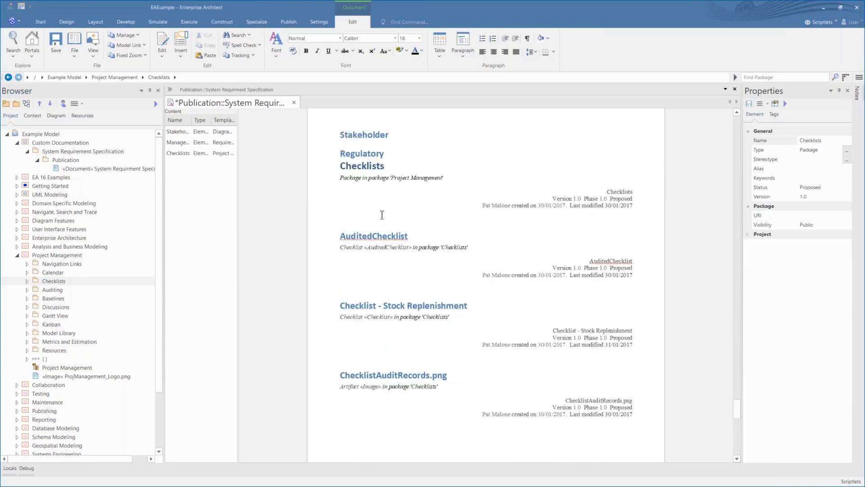
Step: Highlight the Checklists section in the document and look over its generated content
scroll(387, 221, down, 5)
scroll(408, 271, up, 5)
click(177, 154)
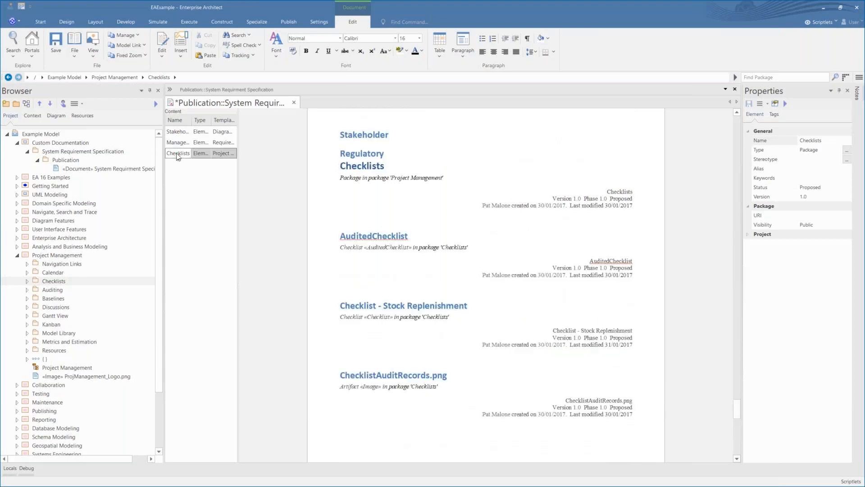
right_click(177, 155)
click(208, 168)
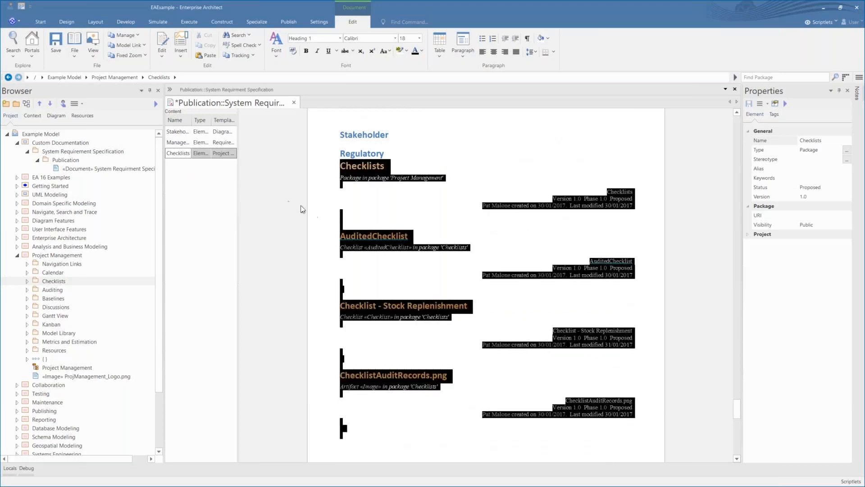
click(450, 239)
scroll(452, 247, down, 3)
scroll(452, 247, up, 3)
Step: Change the template of the Checklists section to Model Report
right_click(179, 153)
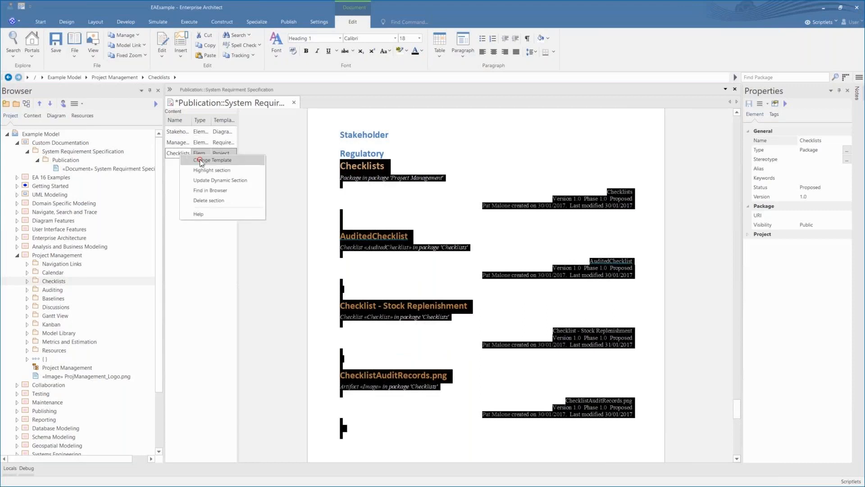
click(201, 160)
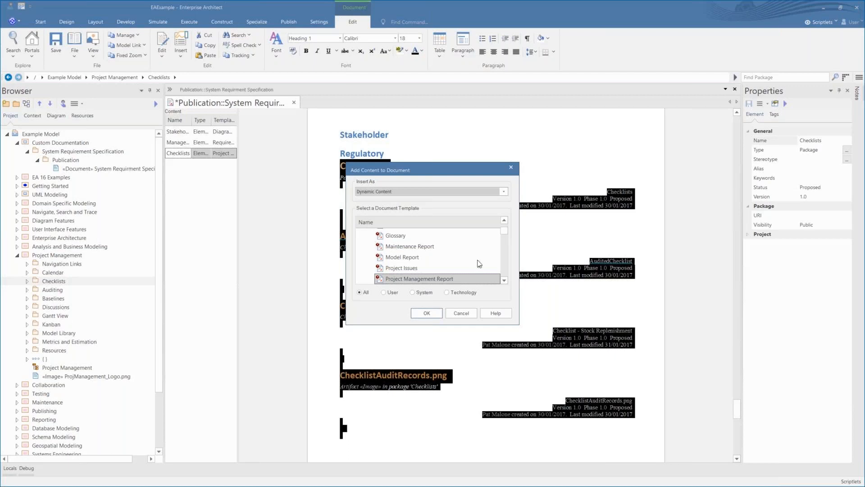
click(504, 220)
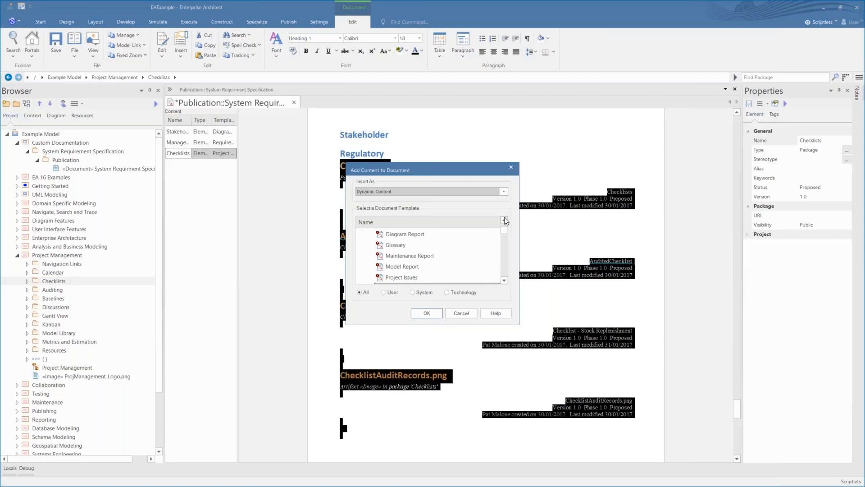
click(411, 267)
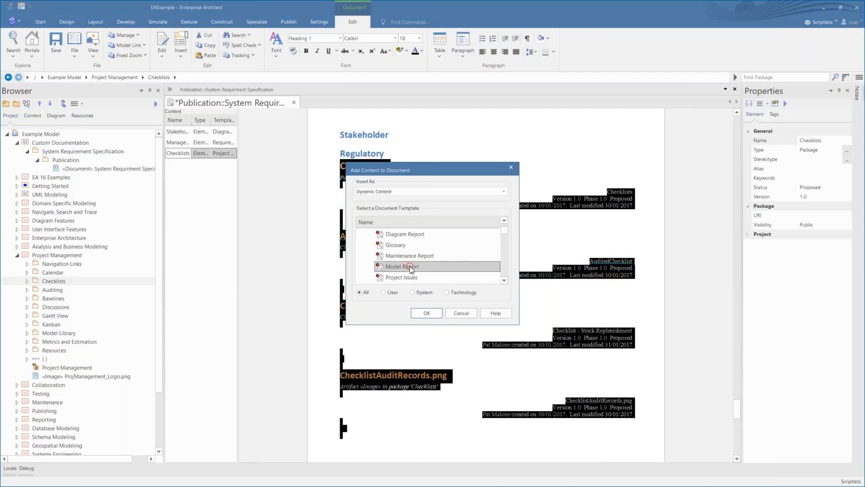
click(428, 313)
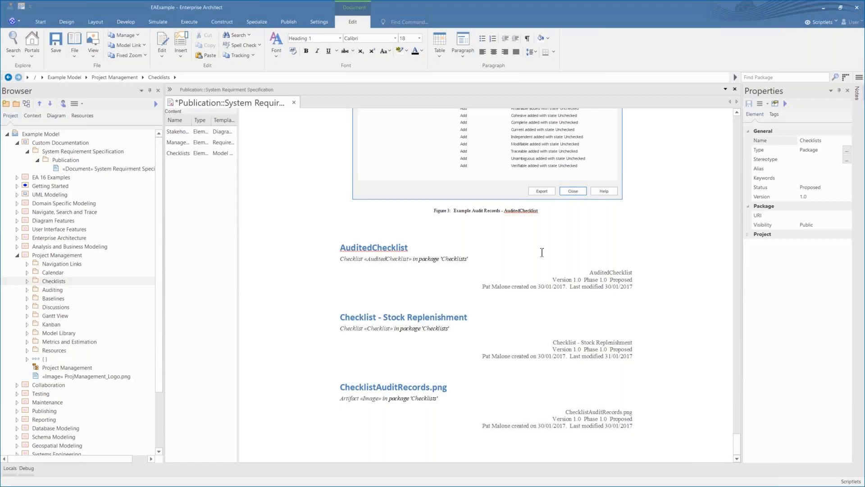
Step: Review the regenerated Checklists section with its diagrams and save the document
scroll(506, 264, up, 3)
scroll(506, 267, down, 3)
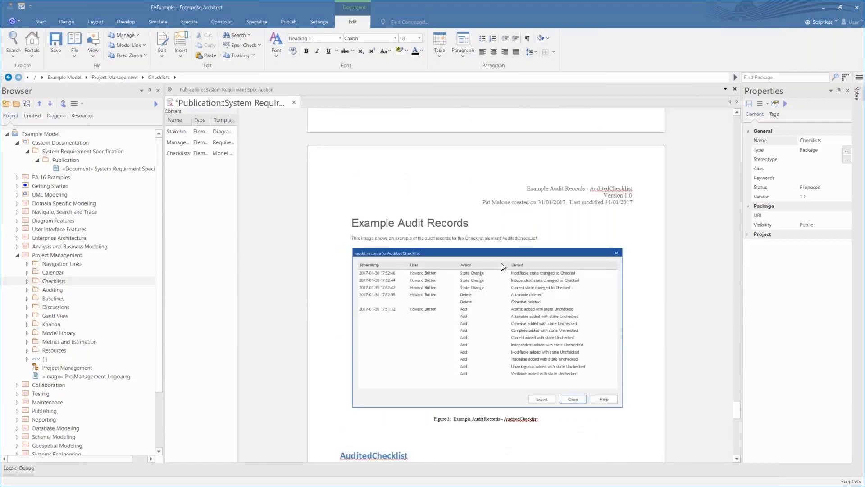
scroll(503, 267, up, 5)
scroll(504, 267, up, 2)
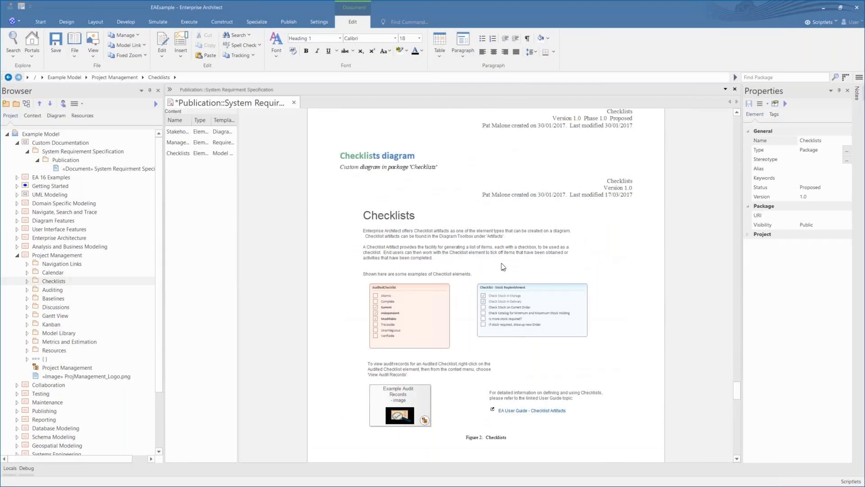
key(ctrl+s)
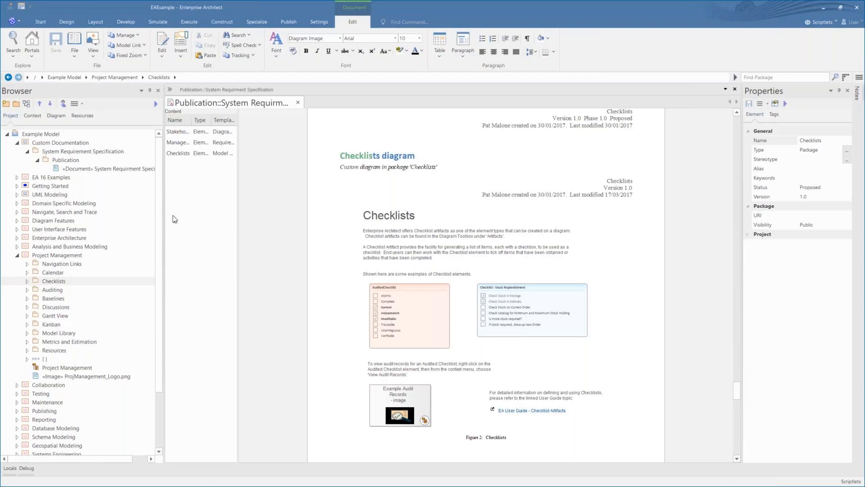
Step: Locate the source package of the Checklists section in the Browser
click(179, 153)
right_click(180, 154)
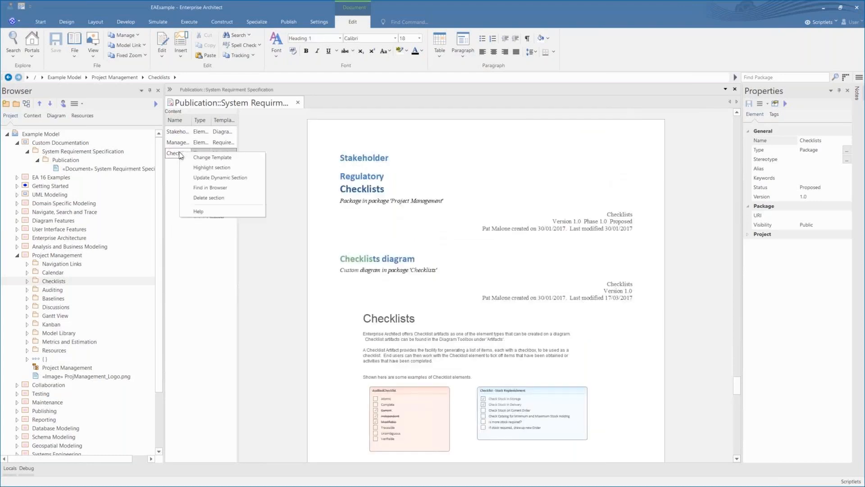
click(206, 188)
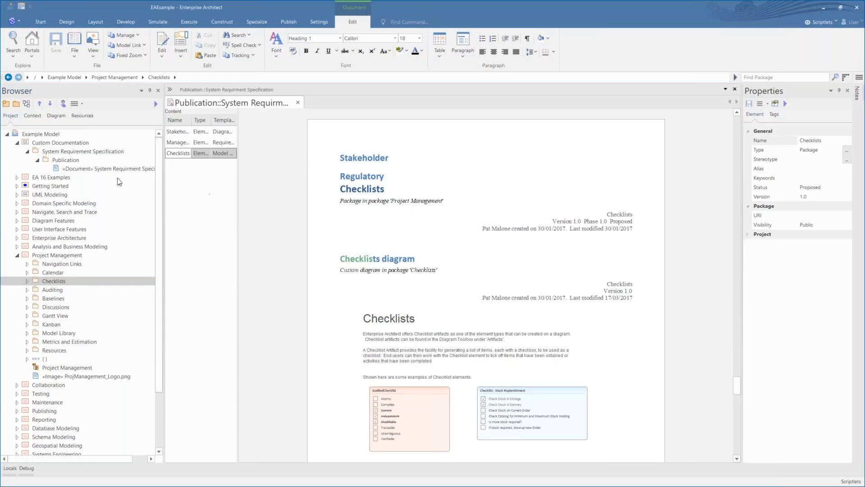
Step: Collapse the Project Management and Custom Documentation packages, and find the Checklists section's source in the Browser again
click(17, 258)
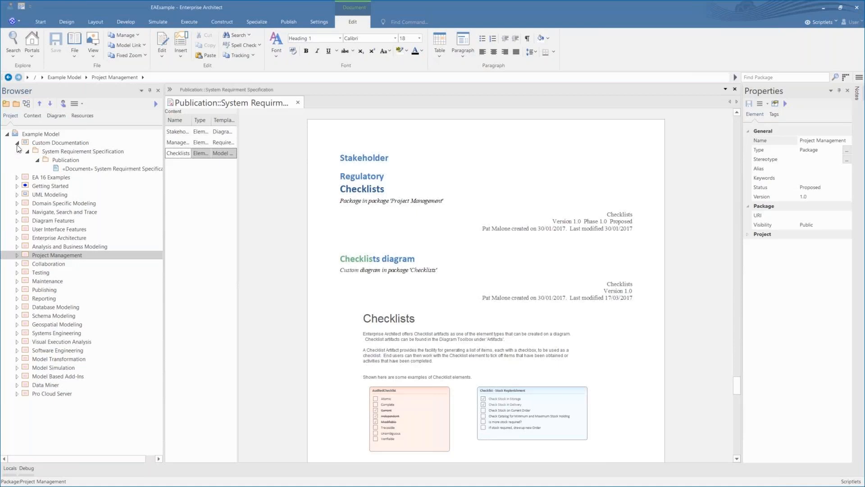
click(17, 143)
right_click(176, 156)
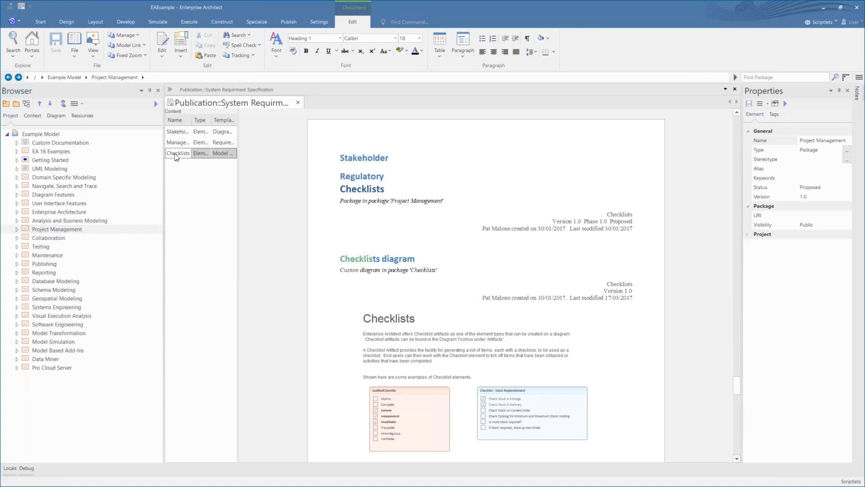
click(194, 189)
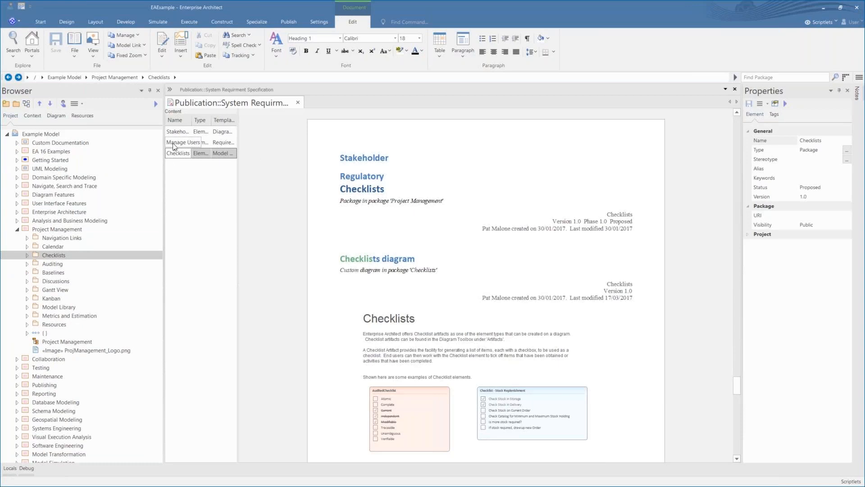
Step: Locate the source packages of the Manage Users and Stakeholders Interests sections in the Browser
click(174, 143)
right_click(175, 142)
click(192, 181)
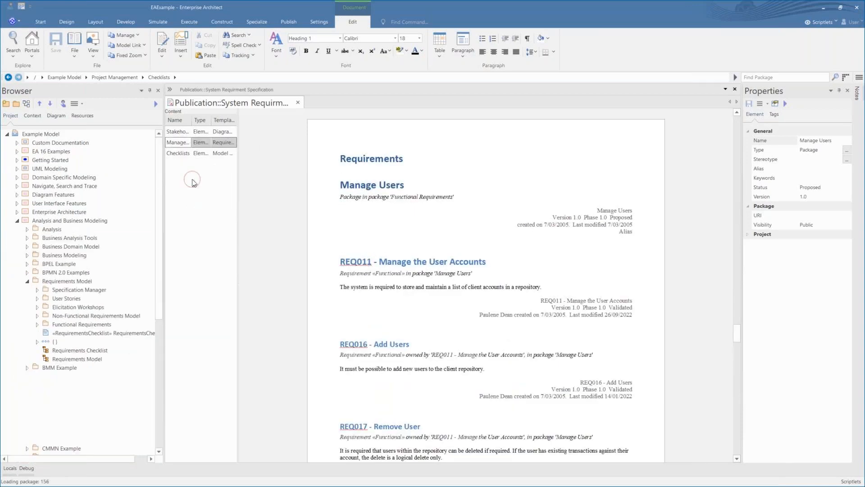
click(171, 133)
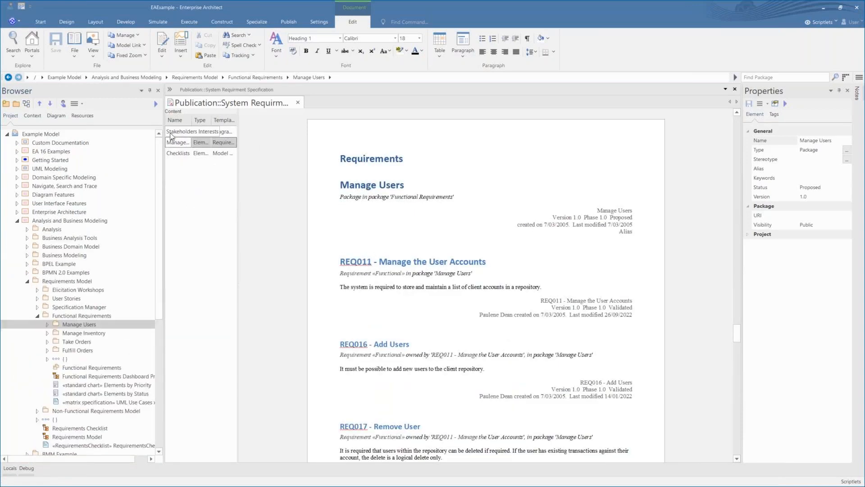
right_click(171, 135)
click(190, 171)
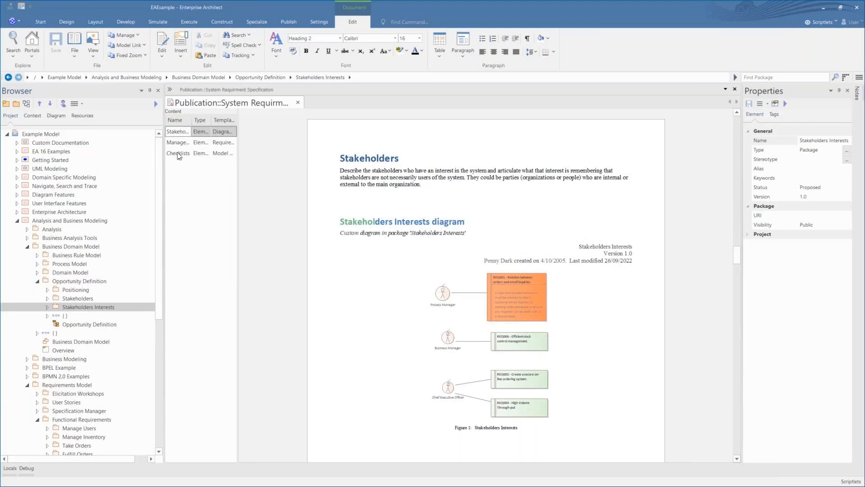
Step: Find the Checklists section's source package in the Browser and open the Checklists diagram it contains
click(178, 154)
right_click(178, 155)
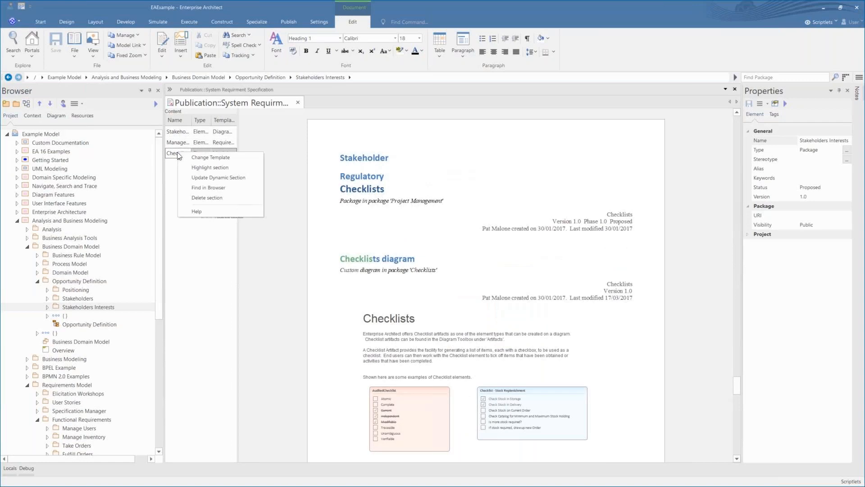
click(197, 187)
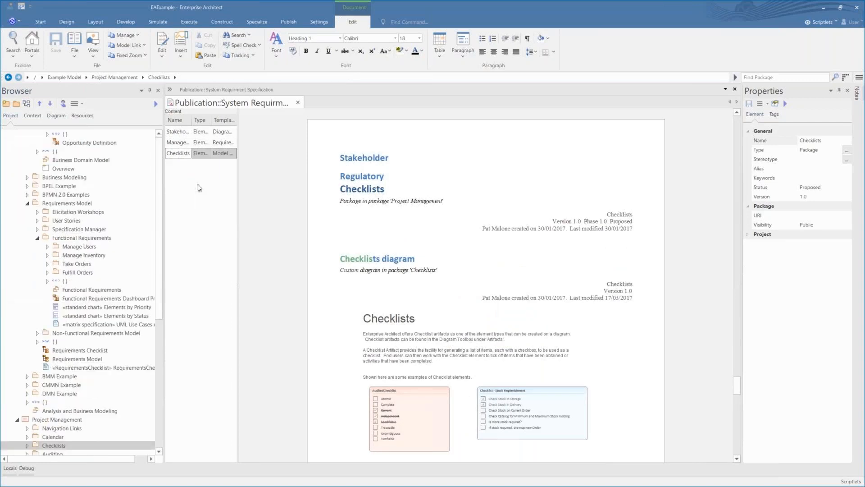
click(27, 445)
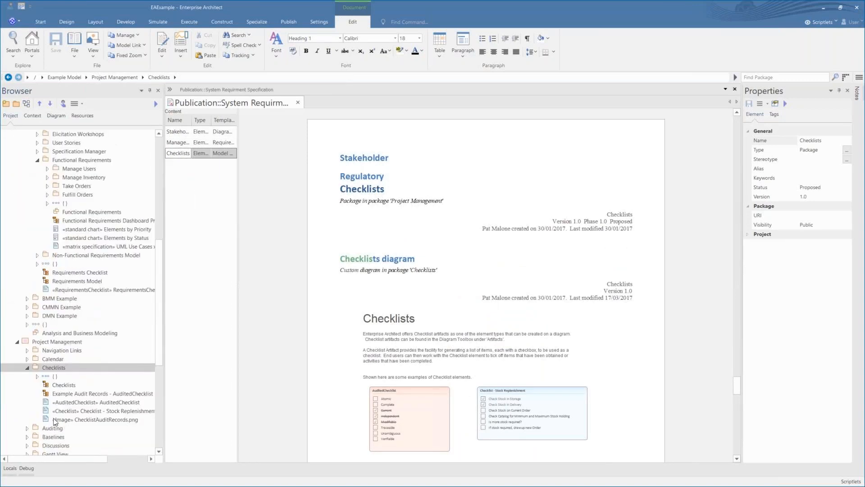
click(58, 385)
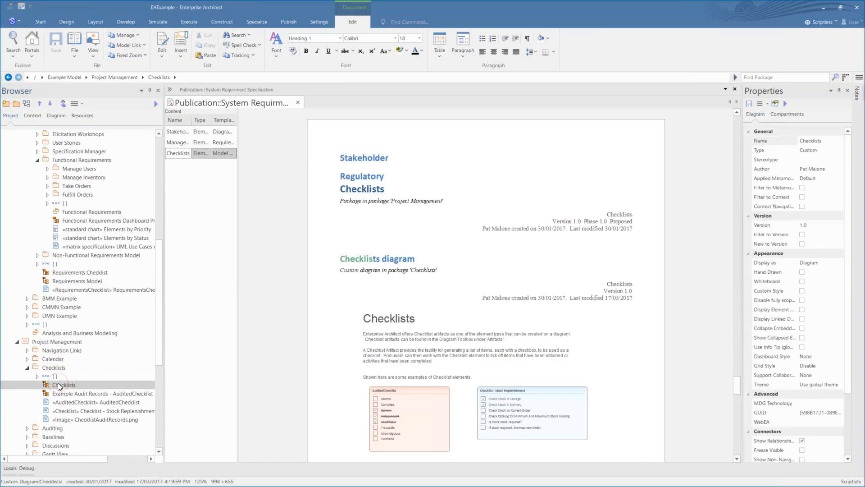
double_click(59, 385)
Step: Change the fill color of the AuditedChecklist element to pale lavender and save the Checklists diagram
click(272, 282)
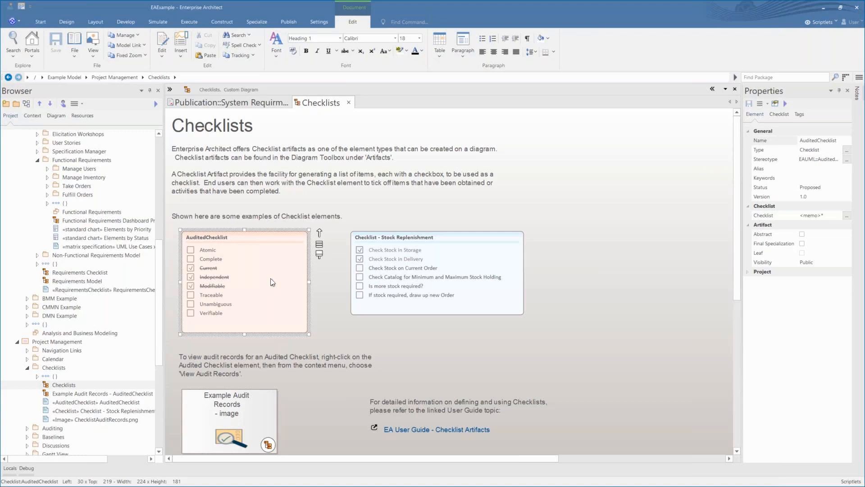
click(96, 23)
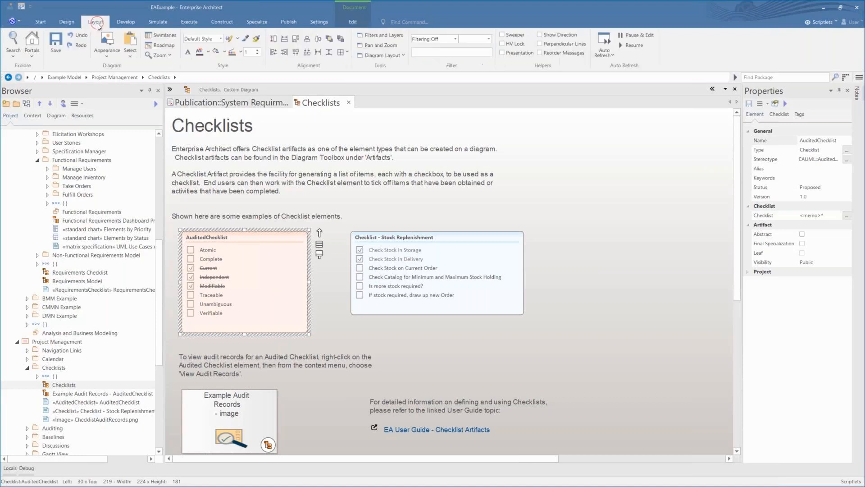
click(218, 52)
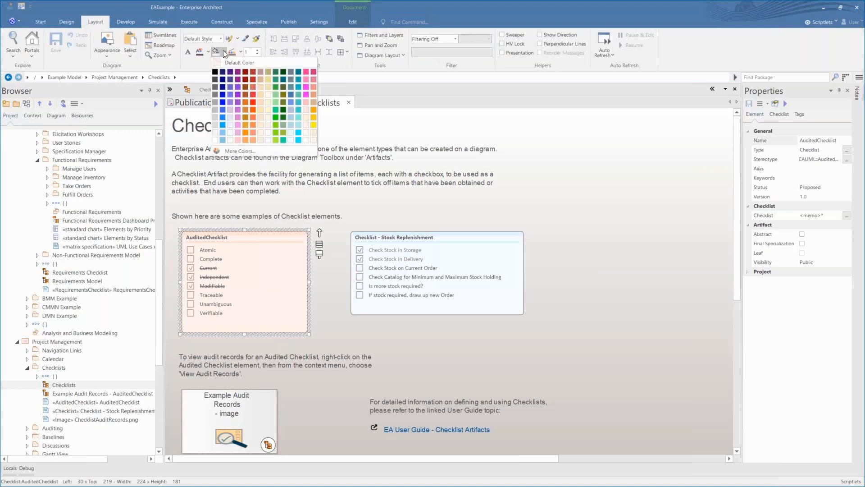
click(268, 140)
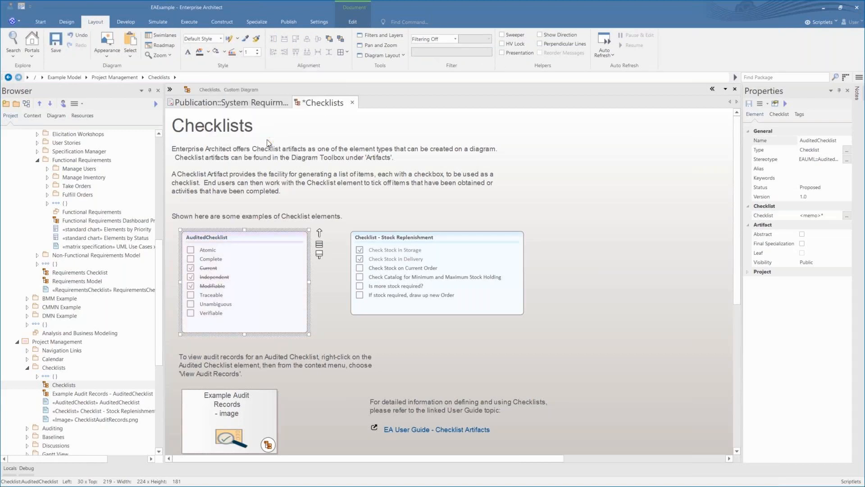
click(268, 143)
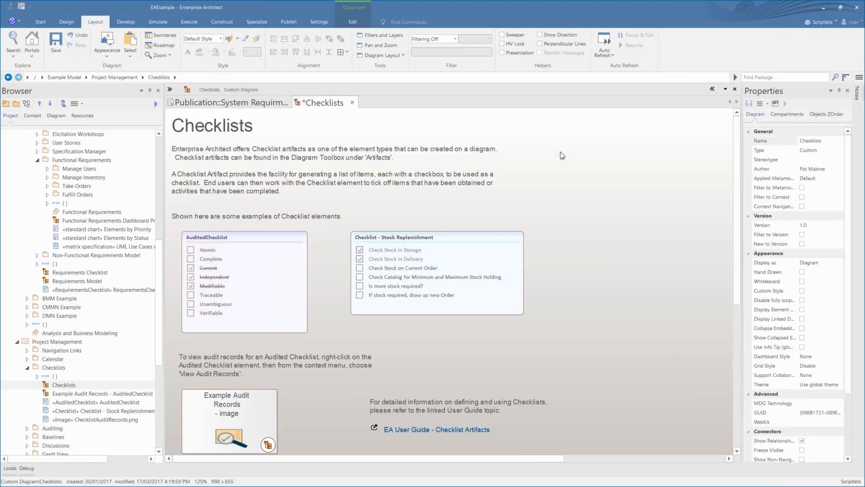
key(ctrl+s)
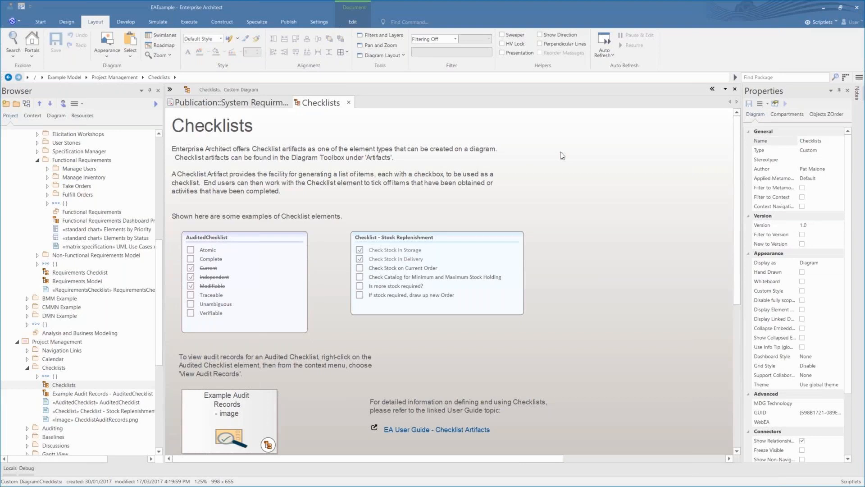
Step: Update the Checklists dynamic section in the System Requirements Specification document and review its regenerated diagrams
click(255, 105)
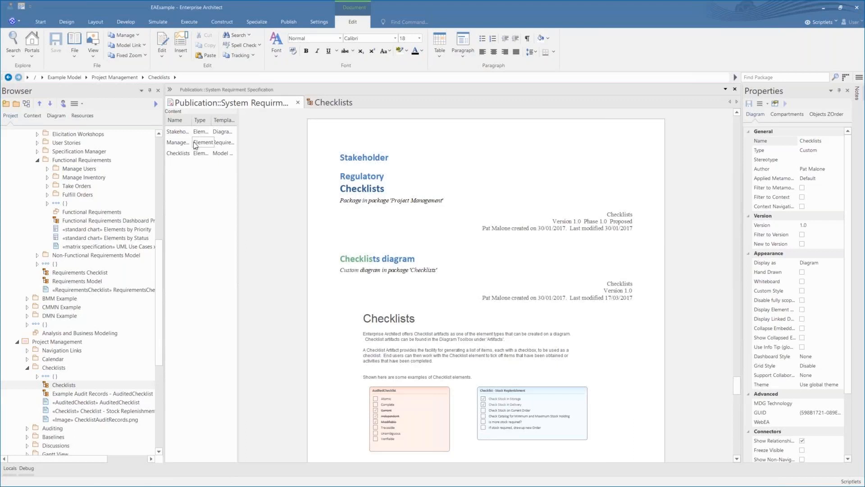
click(180, 154)
right_click(180, 154)
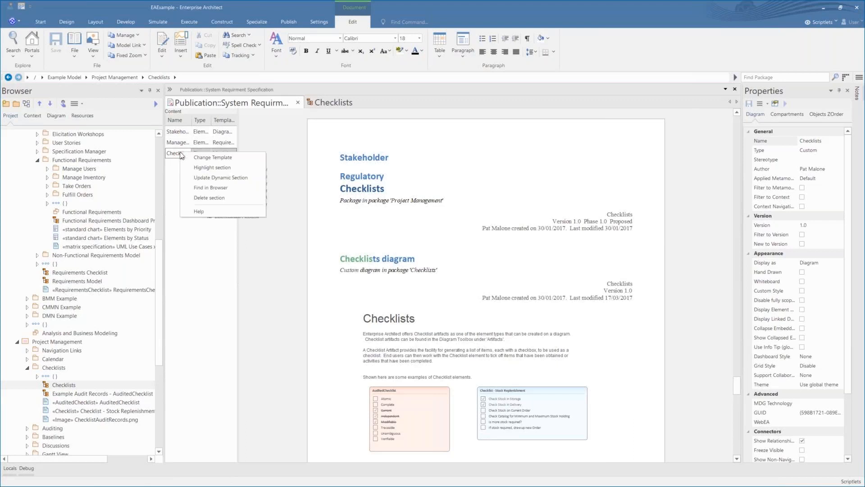
click(196, 175)
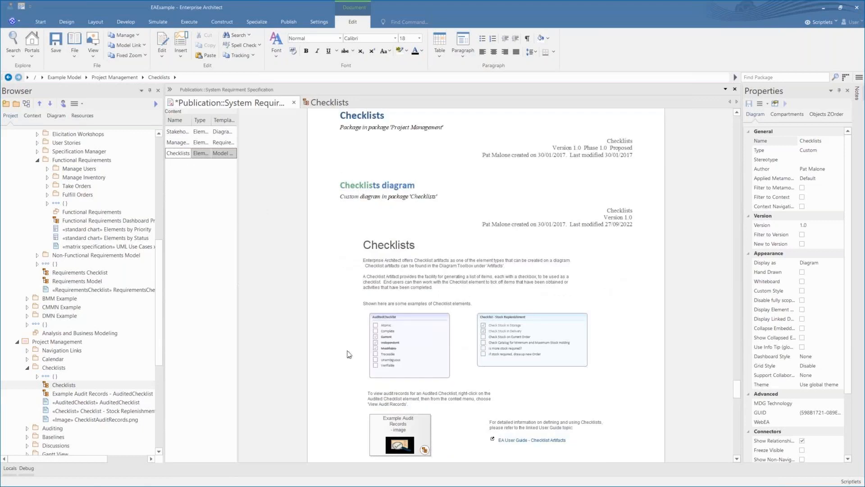
click(422, 345)
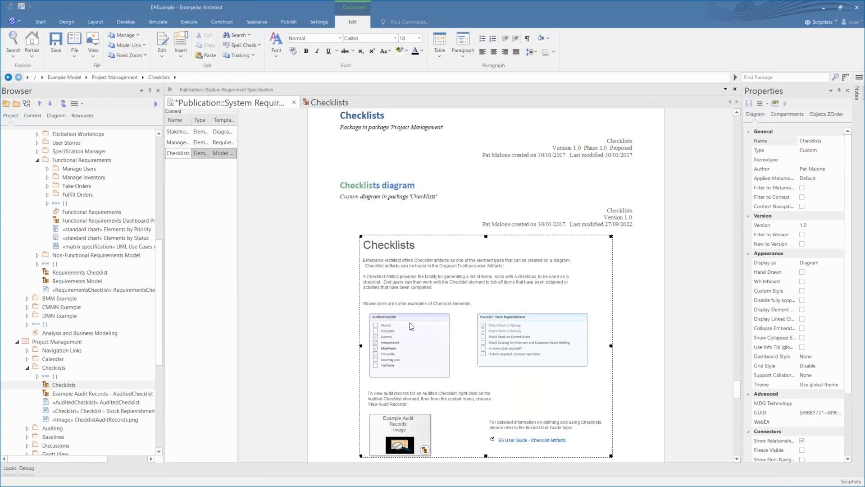
scroll(406, 322, down, 5)
scroll(405, 322, down, 6)
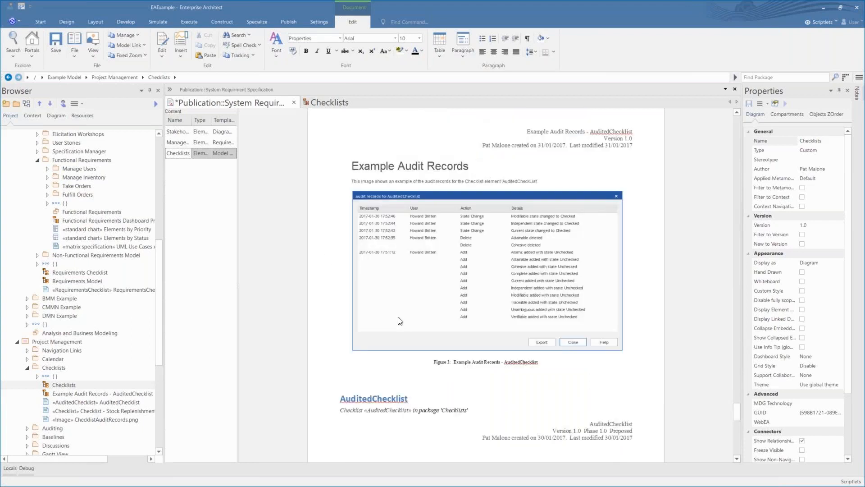
scroll(325, 271, up, 15)
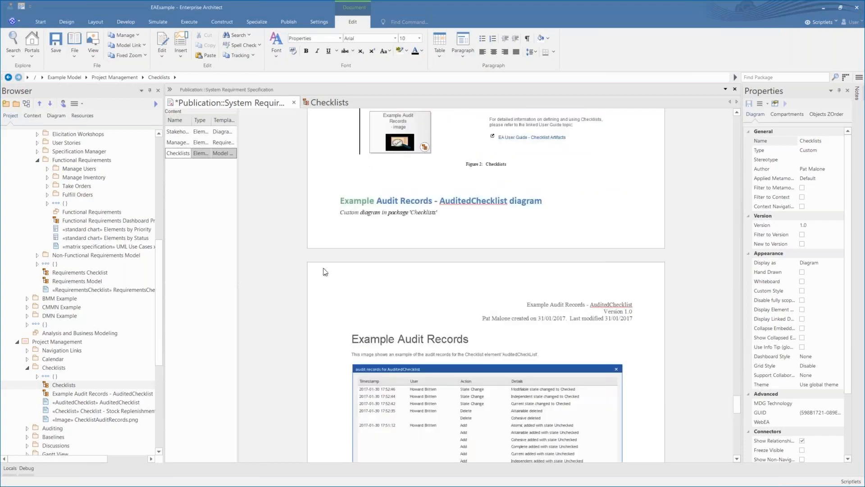
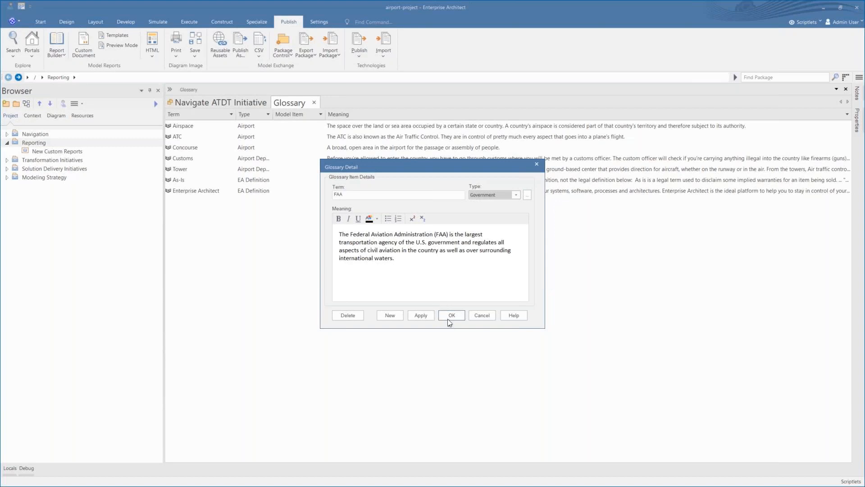
Step: Save the FAA glossary term and close the Glossary
click(450, 316)
click(418, 295)
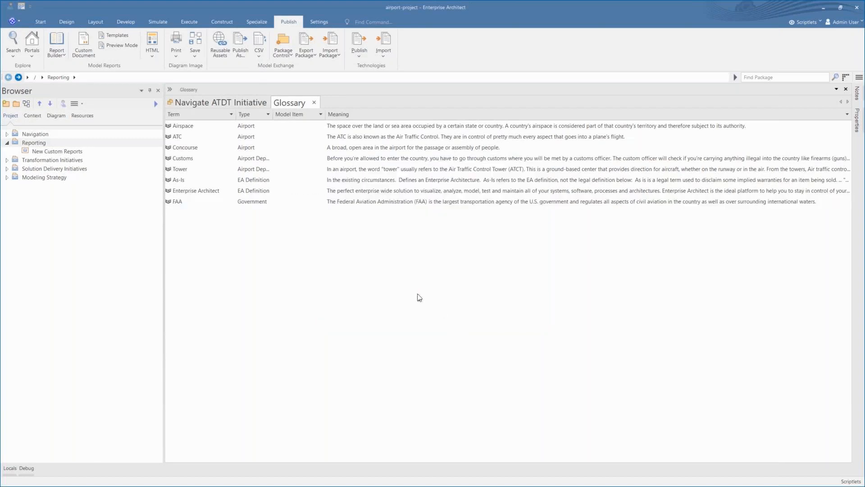
click(314, 103)
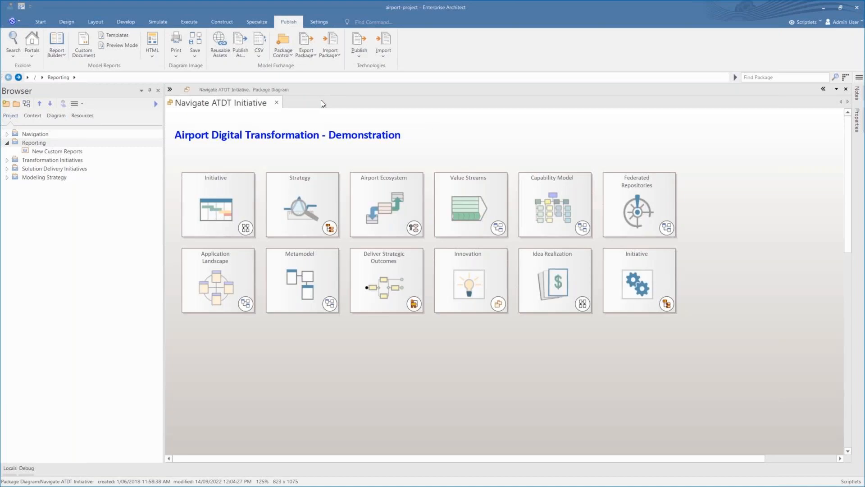
Step: Create a custom document named "Management Report" in the Reporting package
click(286, 21)
click(85, 47)
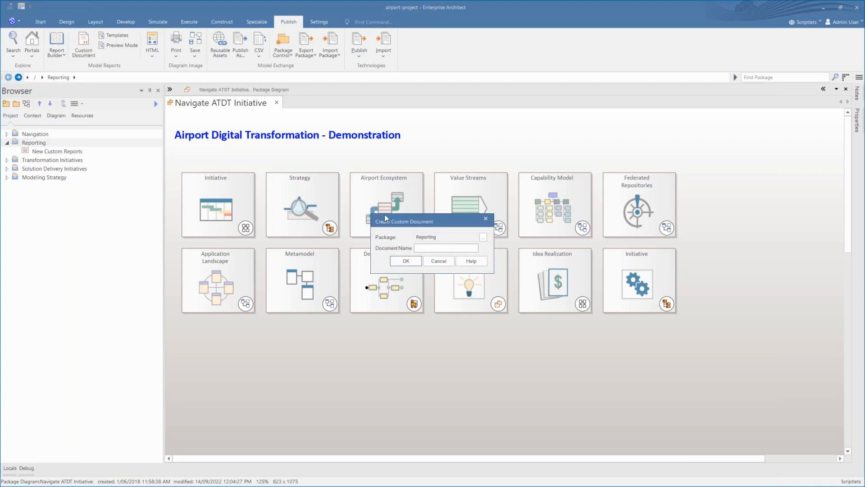
click(437, 248)
text(Management Report)
click(410, 263)
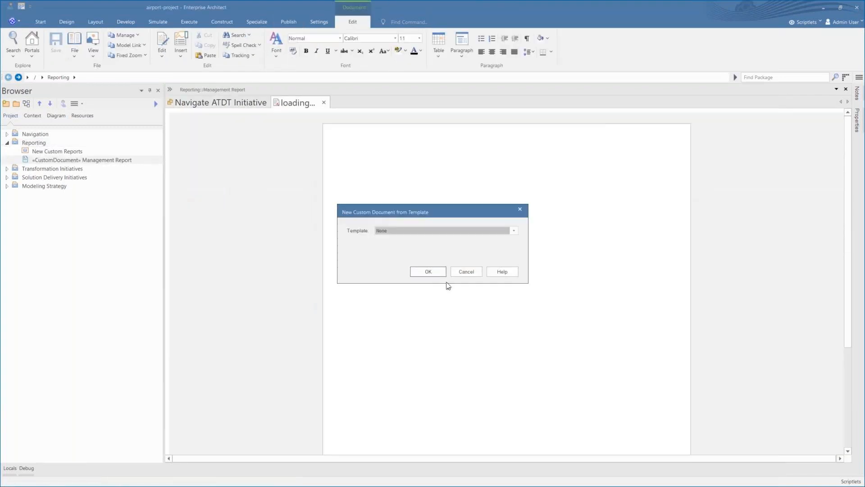
Step: Base the Management Report on the Mission Vision template
click(512, 231)
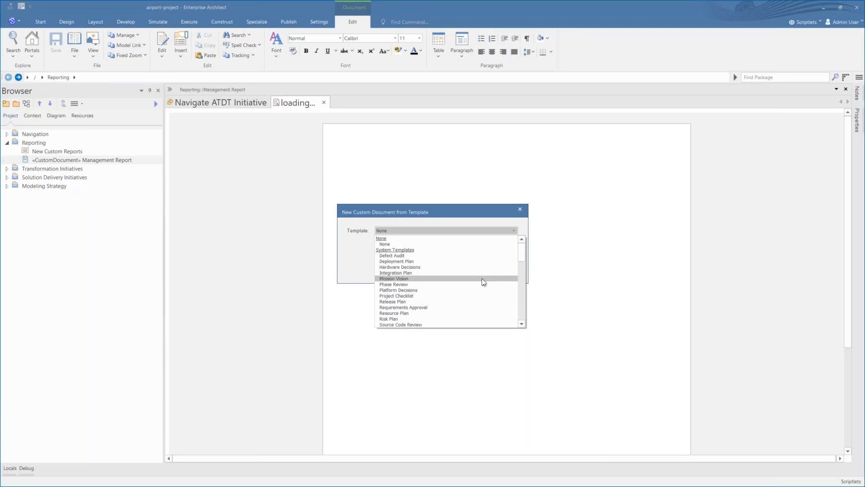
click(483, 278)
click(430, 271)
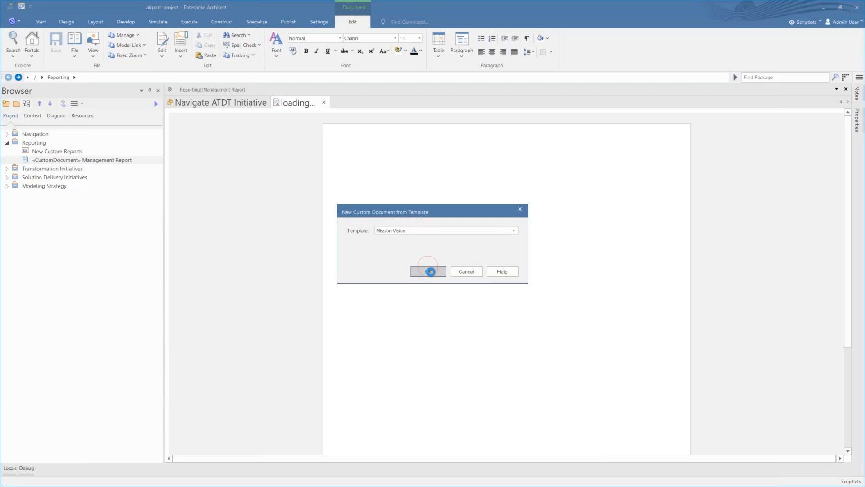
Step: Add the headings "Glossary", "Strategy", "Requirements" and "Policy - Data Model Report" between the Vision and Mission sections
scroll(499, 288, down, 10)
scroll(499, 299, down, 10)
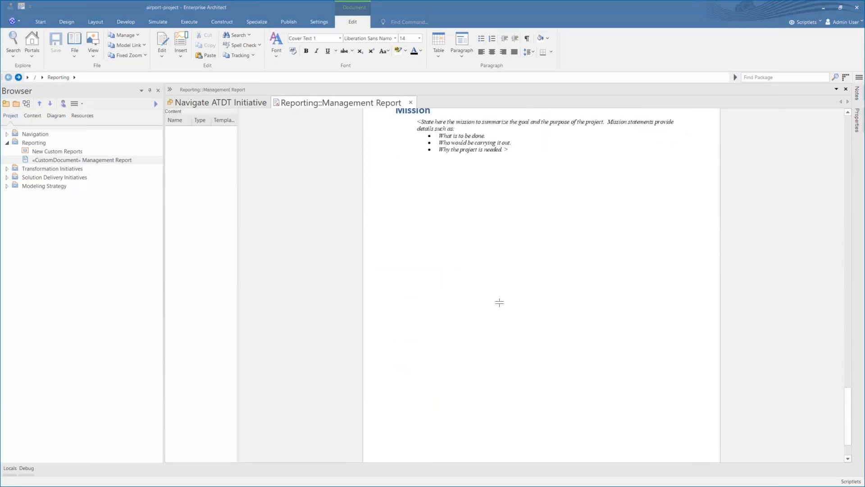
scroll(540, 279, up, 3)
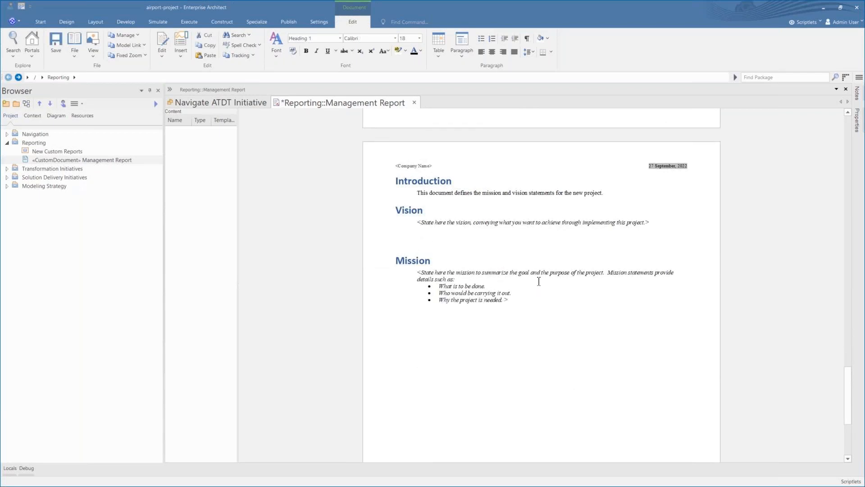
text(Mission)
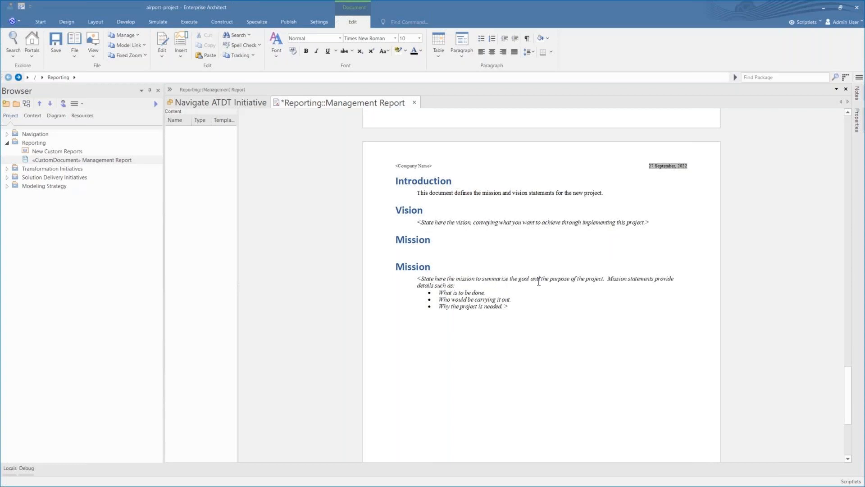
key(shift+Home)
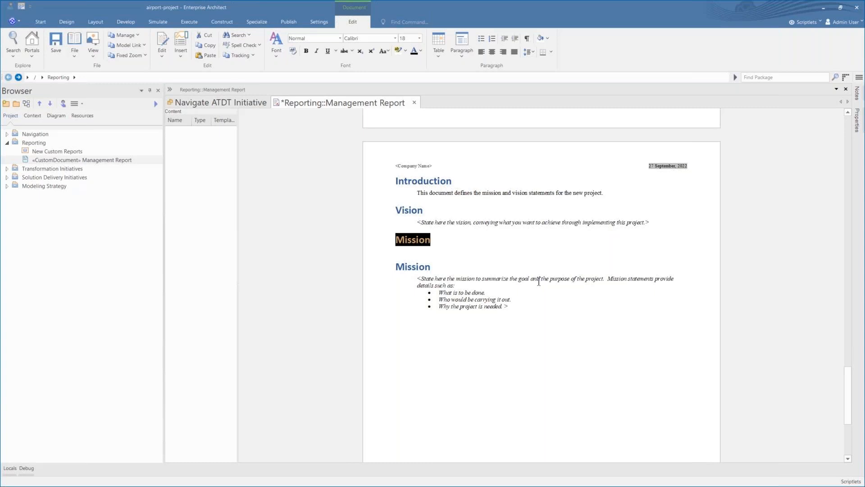
text(Glossa)
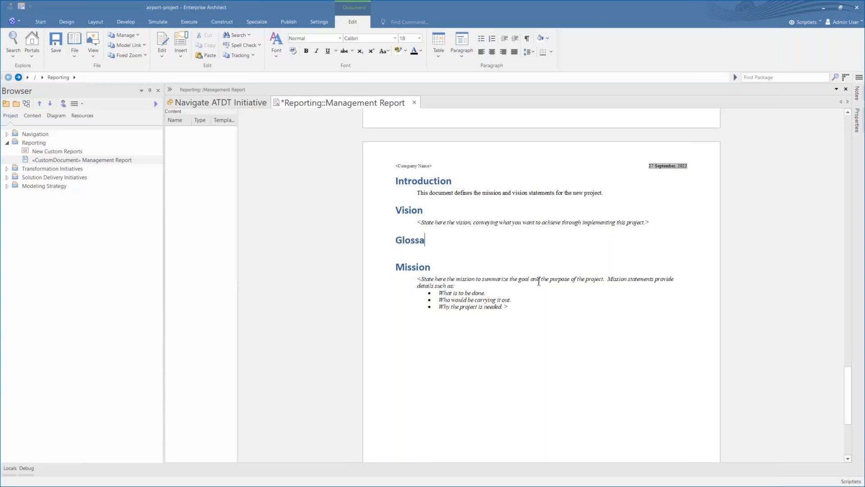
text(ry)
text(Strategy  Requirements Policy -)
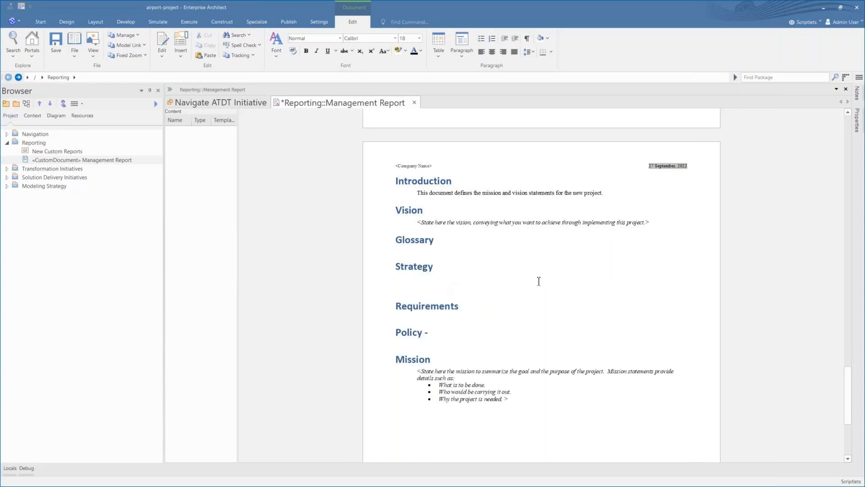
text(Data Model Report)
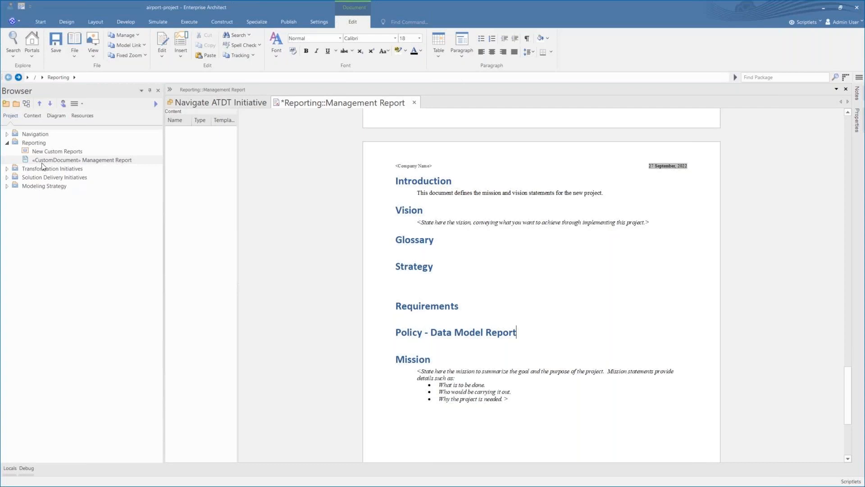
Step: Insert the New Custom Reports package as Dynamic Content under the Glossary heading, using the Glossary system template
click(24, 149)
drag(24, 148, 405, 253)
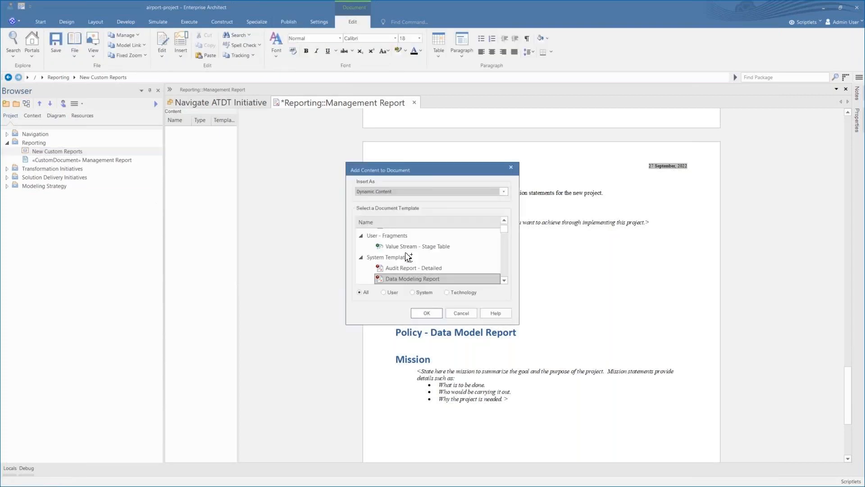
click(503, 280)
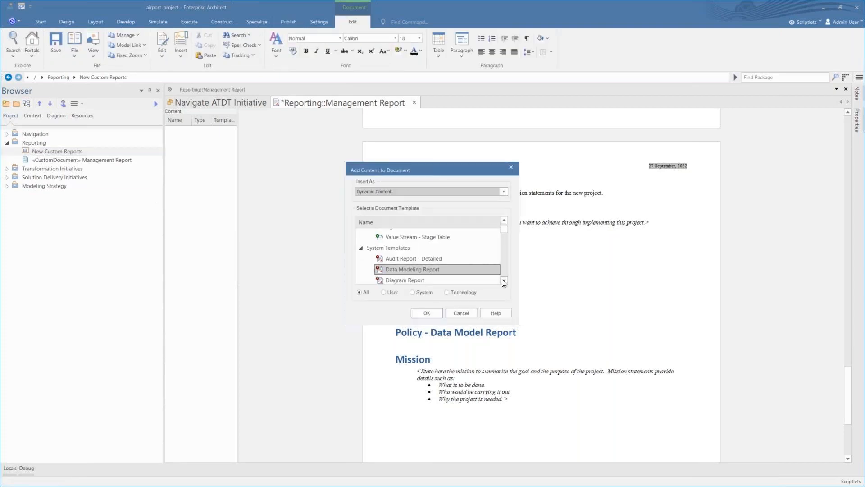
click(504, 282)
click(503, 282)
click(417, 273)
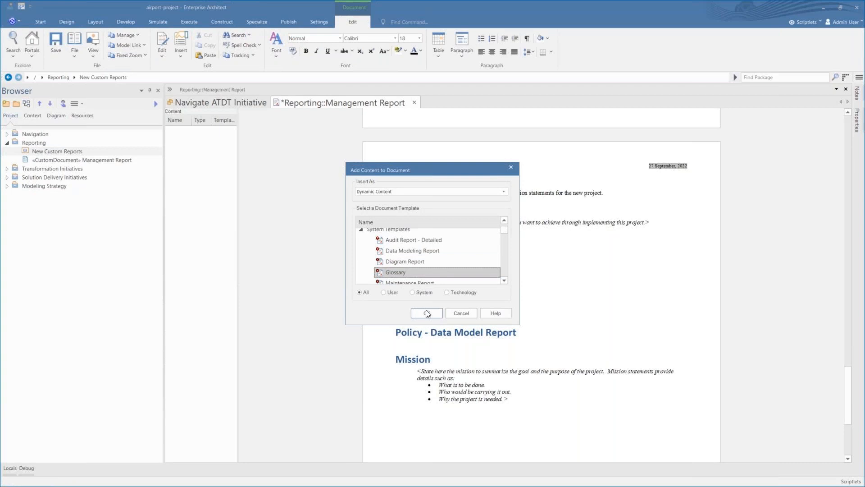
click(426, 312)
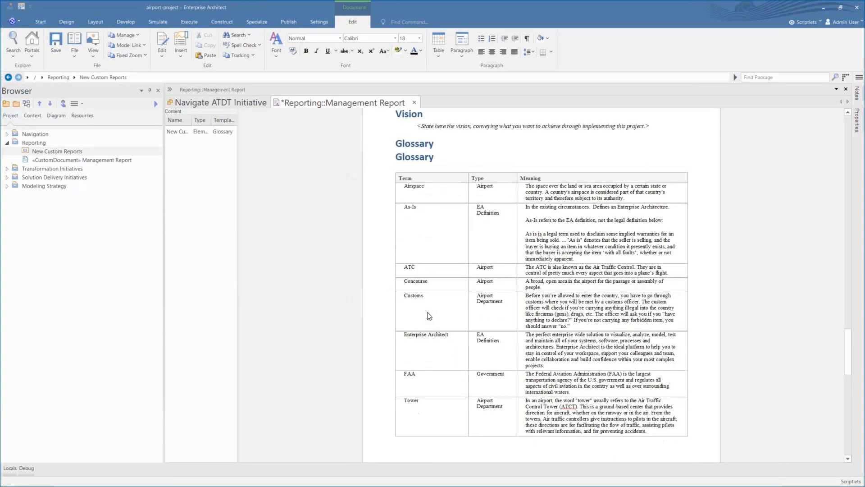
Step: Insert a page break directly before the Strategy heading
scroll(426, 311, down, 5)
click(394, 252)
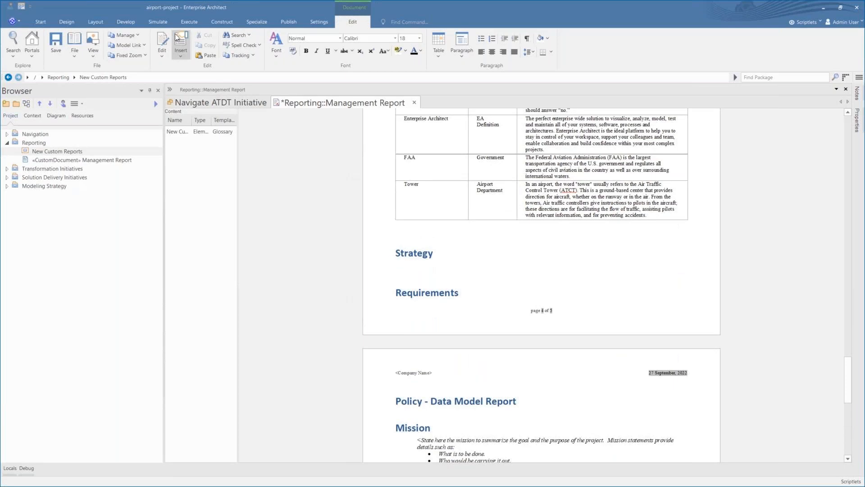
click(180, 45)
mouse_move(225, 66)
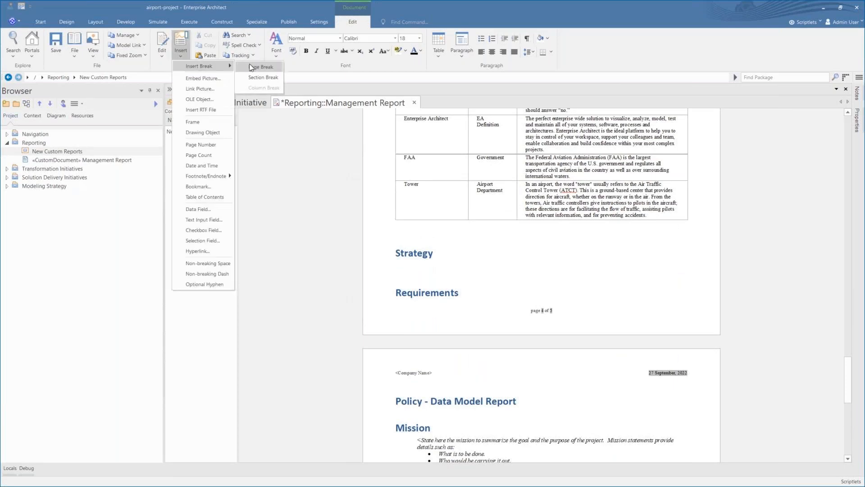
click(260, 67)
scroll(401, 271, down, 1)
Step: Insert the Strategy package of Airport Terminal Digital Transformation as Dynamic Content under the Strategy heading, using the Diagram Report template
click(401, 273)
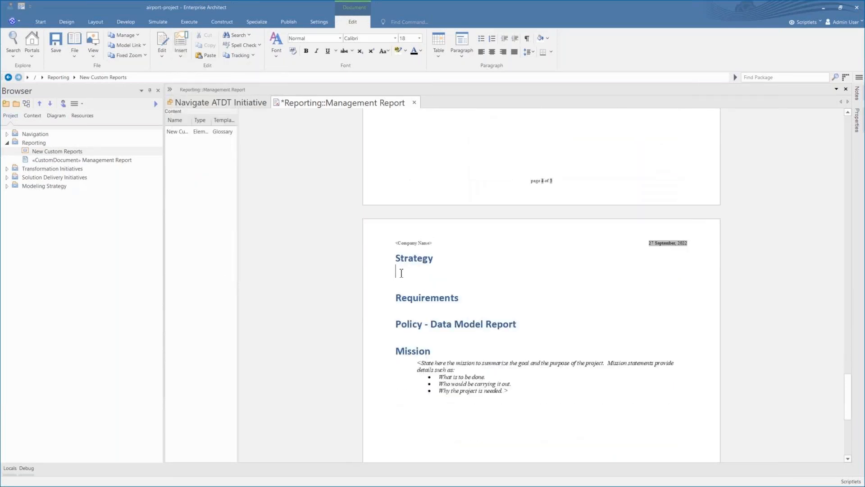
click(7, 168)
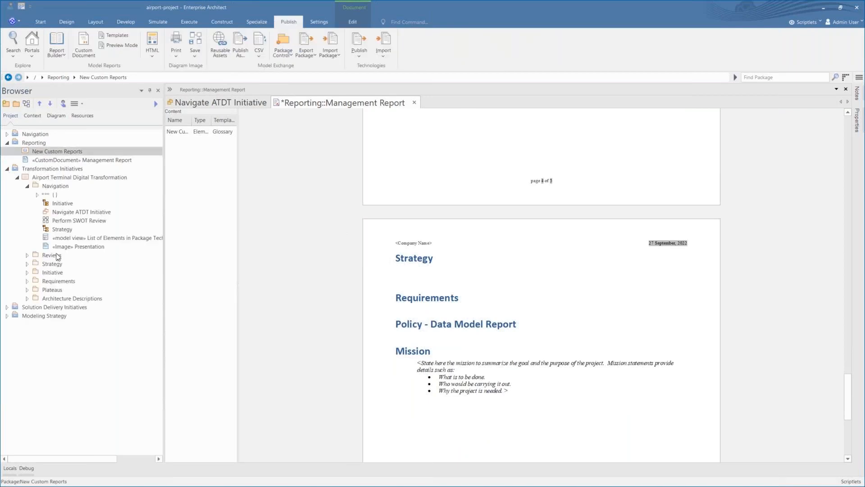
drag(52, 263, 410, 273)
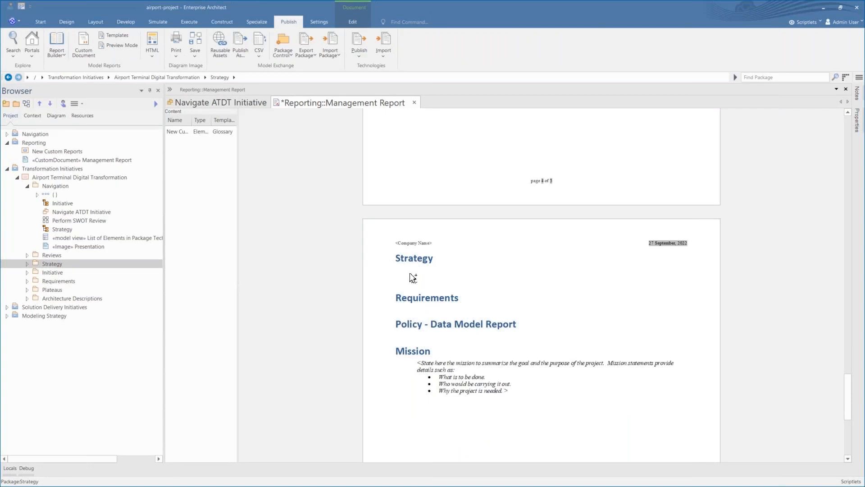
click(405, 267)
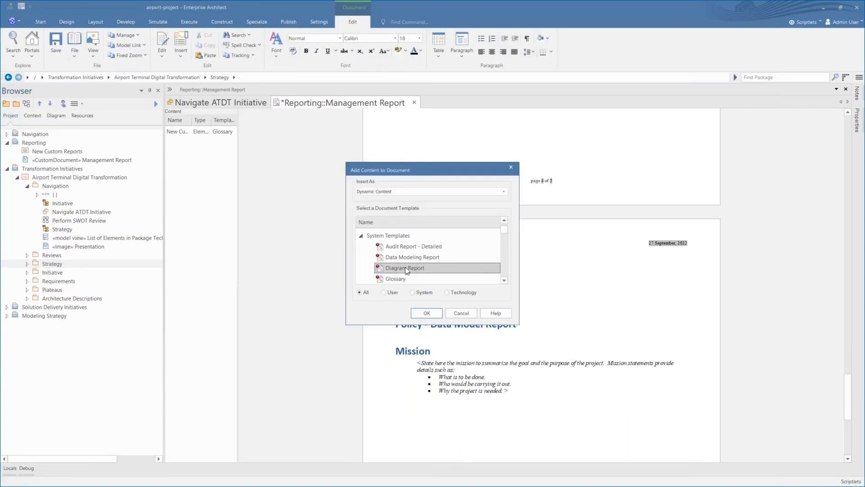
click(425, 314)
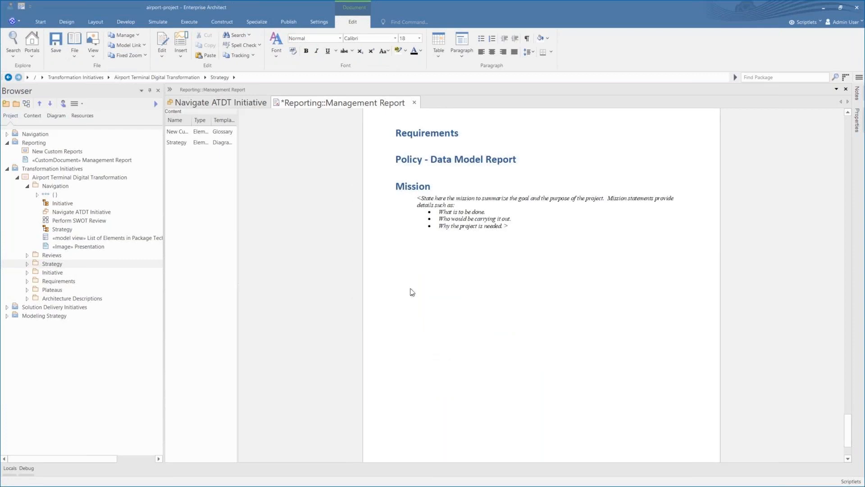
Step: Make room under the Requirements heading and insert the Requirements package there as Dynamic Content with the Requirement Report - Summary template
scroll(400, 220, up, 1)
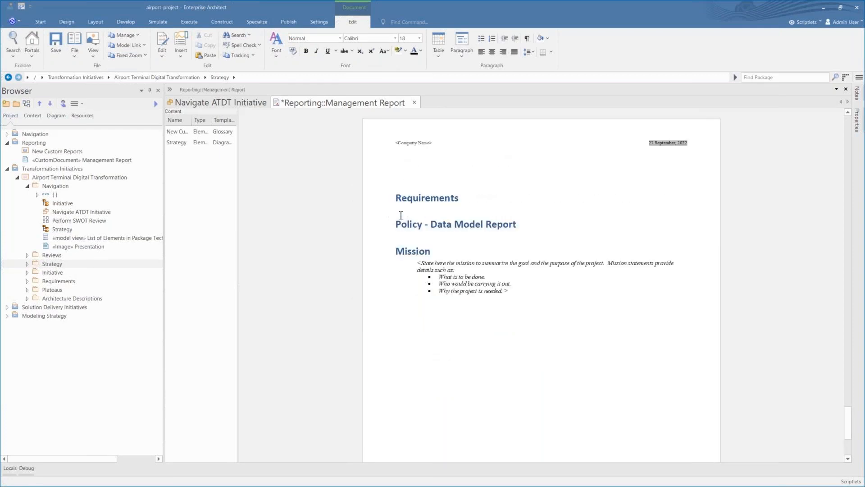
click(400, 215)
key(Return)
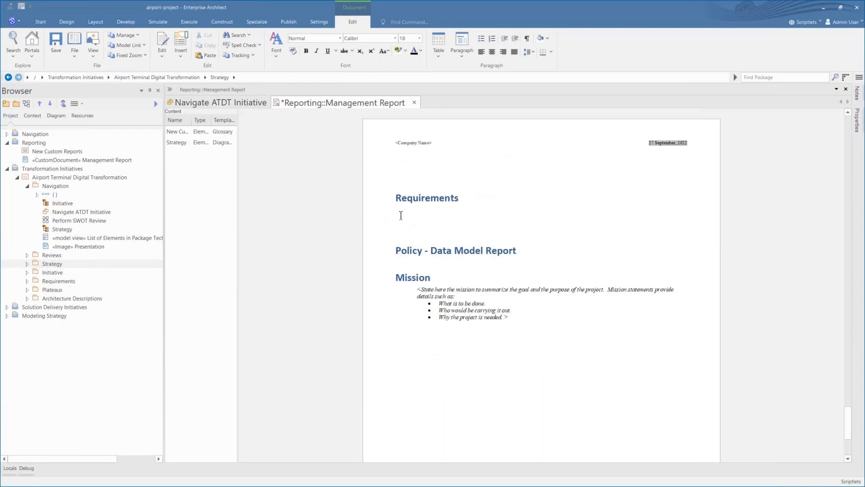
click(40, 282)
drag(39, 282, 411, 228)
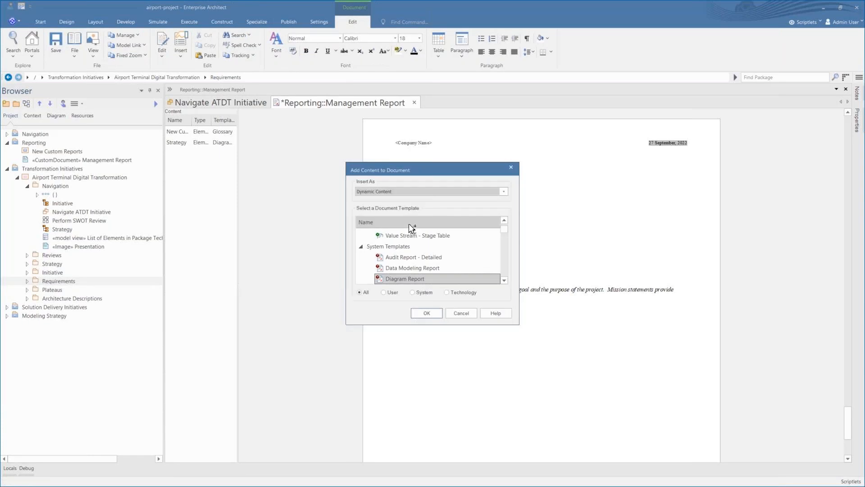
click(504, 280)
click(503, 280)
click(504, 280)
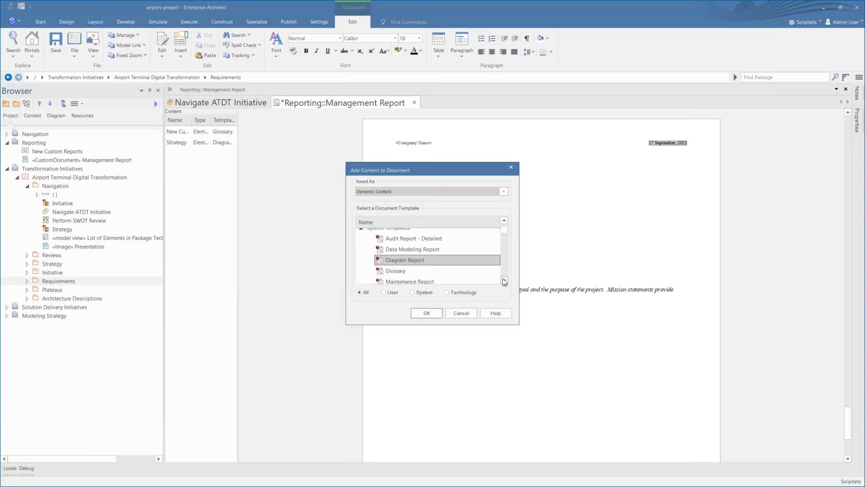
click(504, 280)
click(503, 280)
click(503, 281)
click(503, 280)
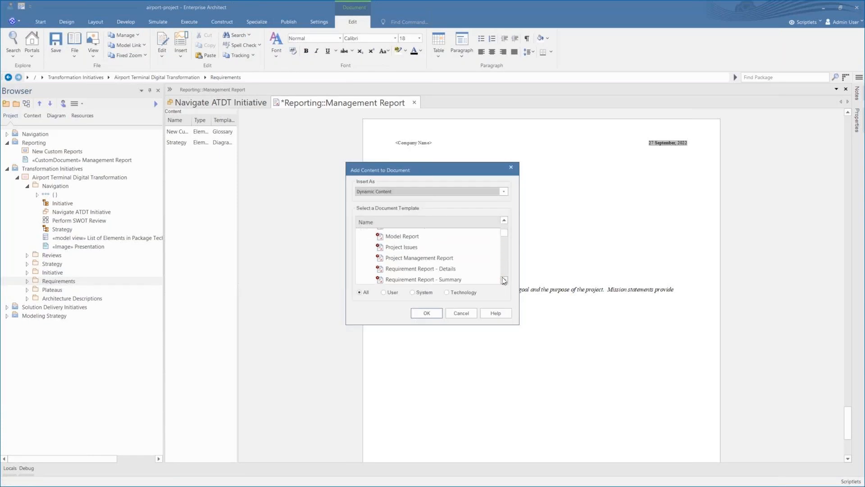
click(444, 269)
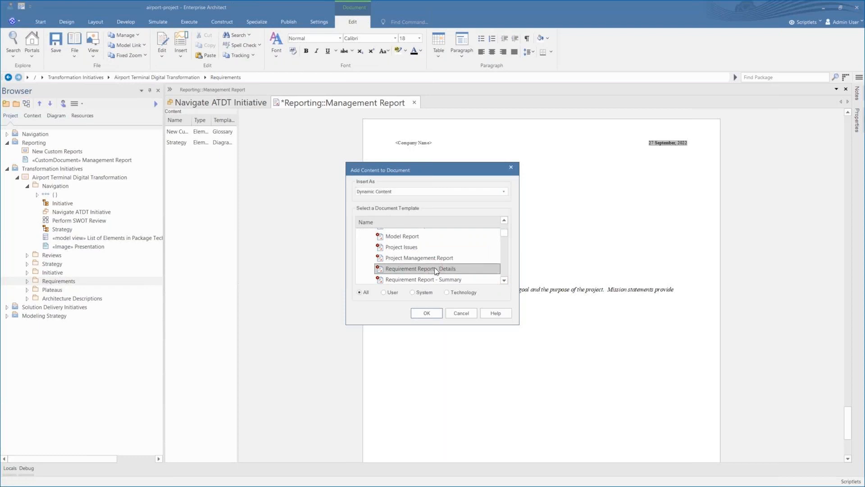
click(437, 279)
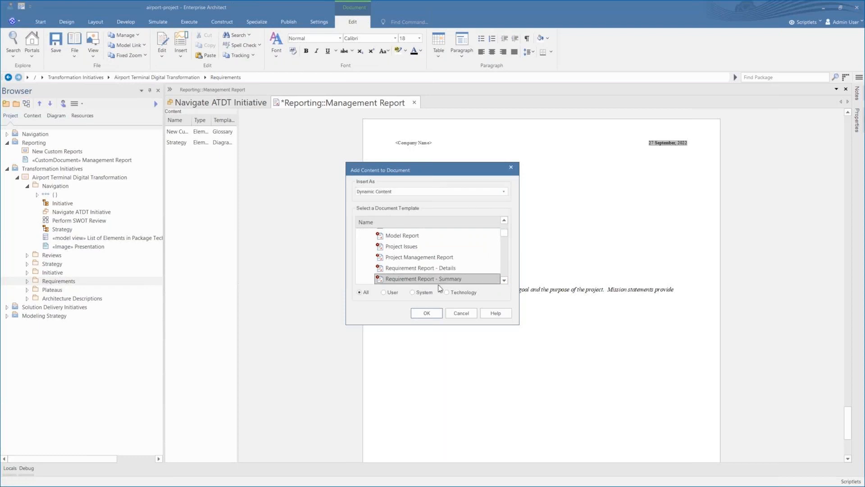
click(426, 313)
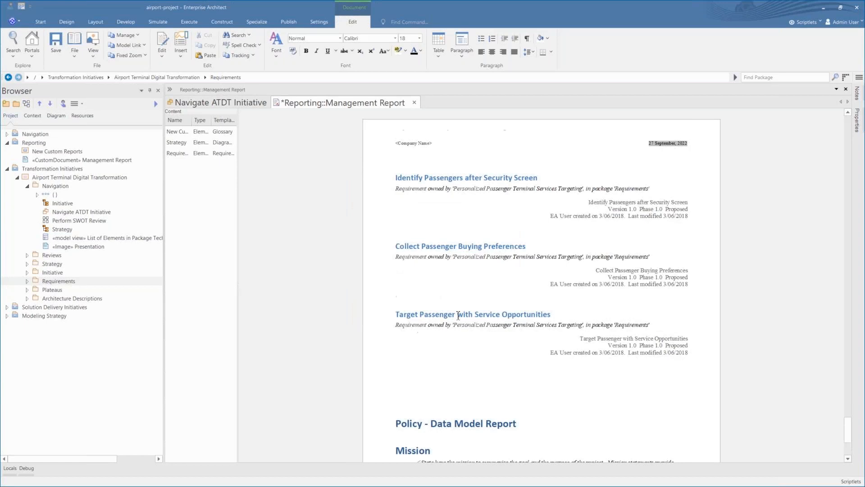
Step: Add blank lines under the Policy heading and insert the Baseline architecture's Policy package as Dynamic Content with the Data Modeling Report template
scroll(428, 289, down, 3)
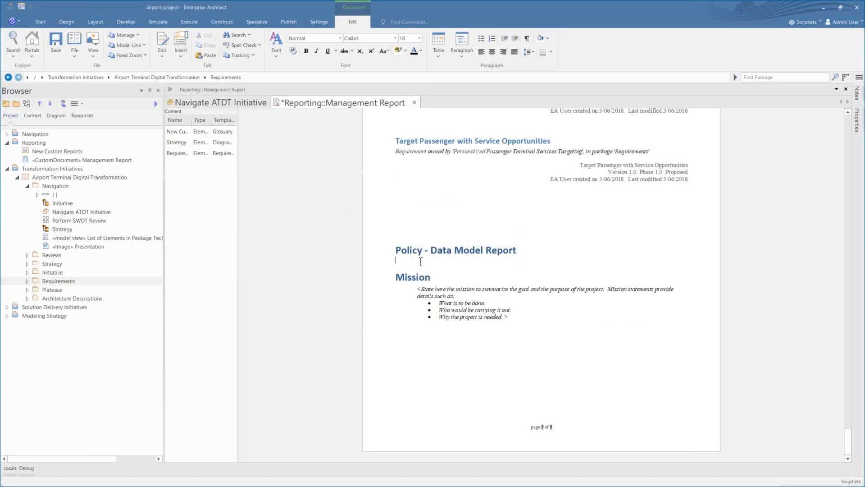
key(Return)
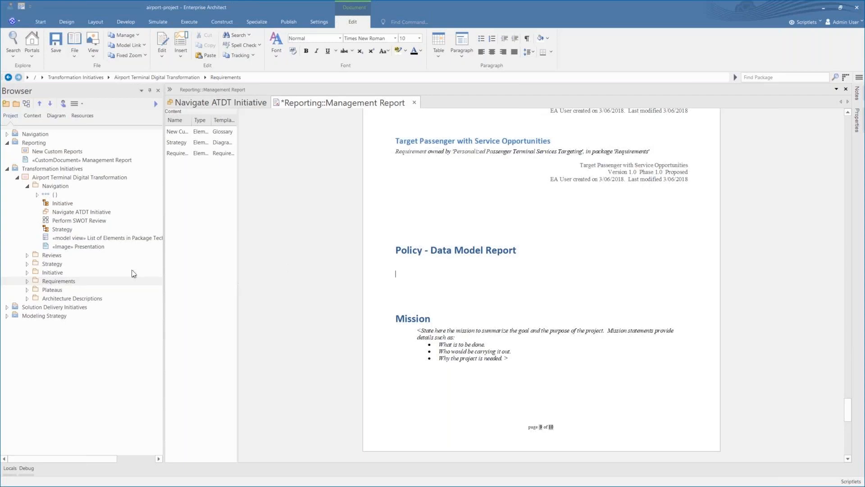
click(26, 298)
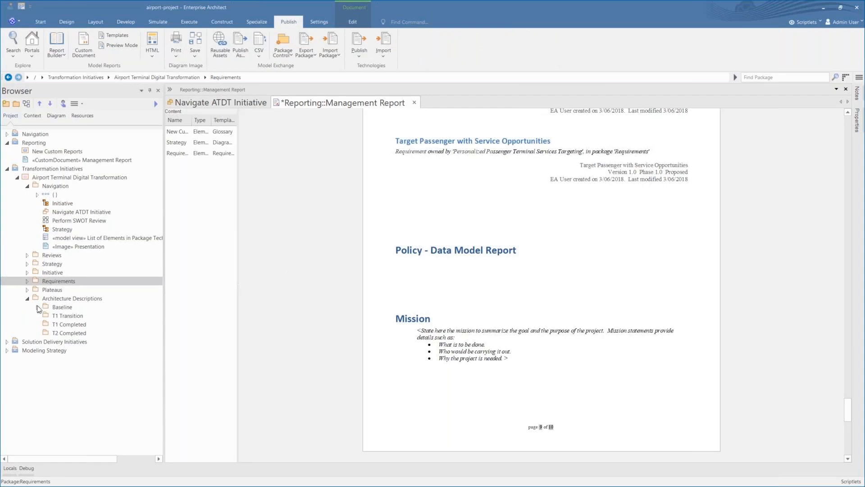
click(38, 307)
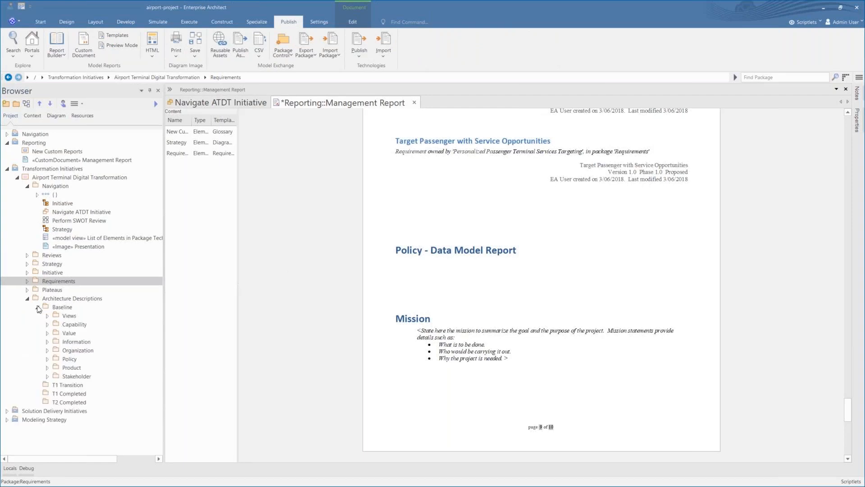
click(57, 361)
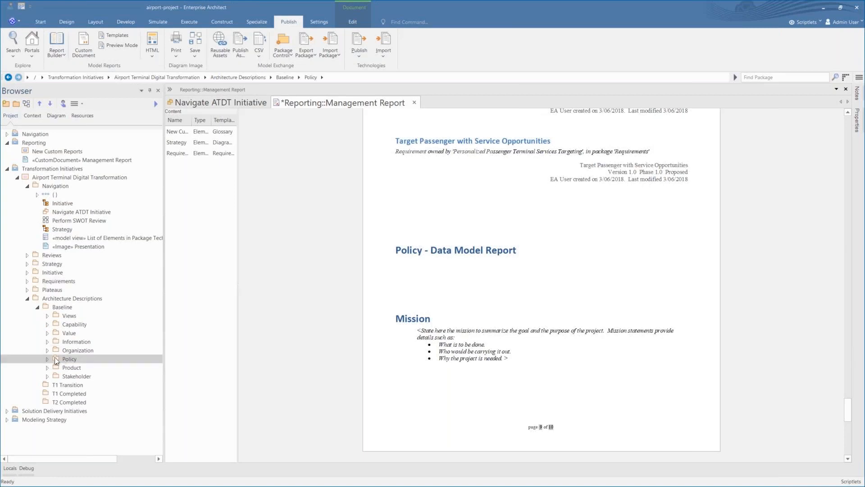
drag(56, 361, 409, 289)
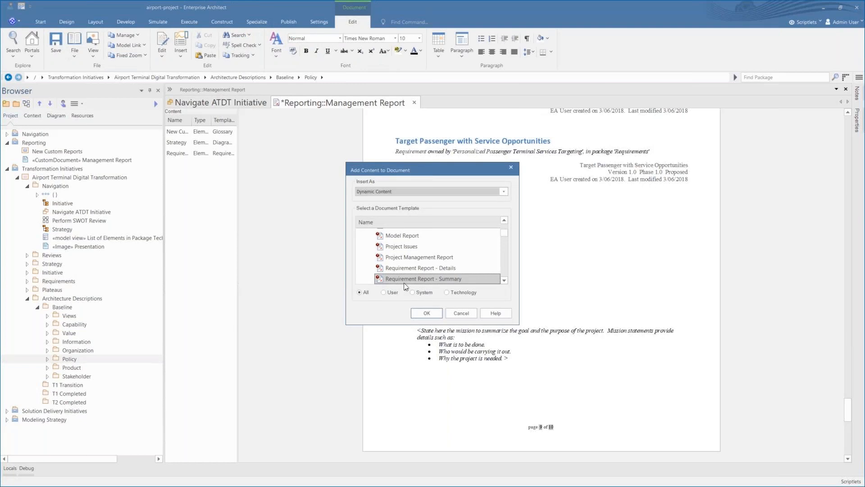
click(504, 221)
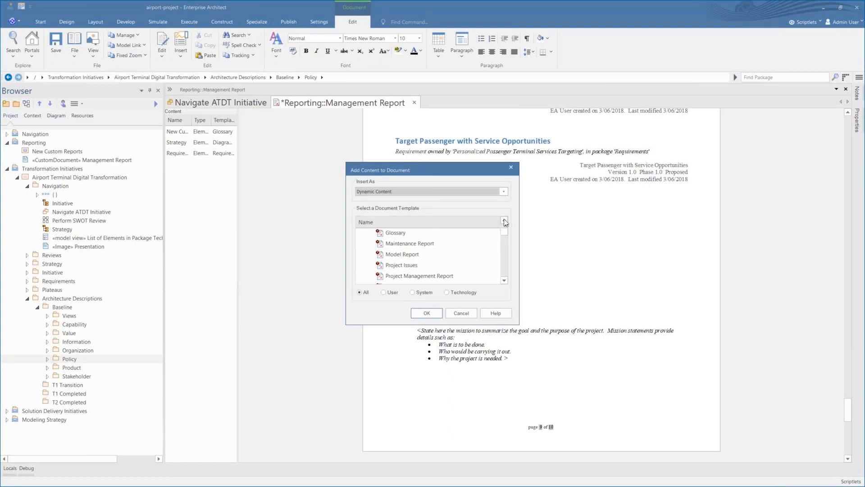
click(504, 220)
click(505, 221)
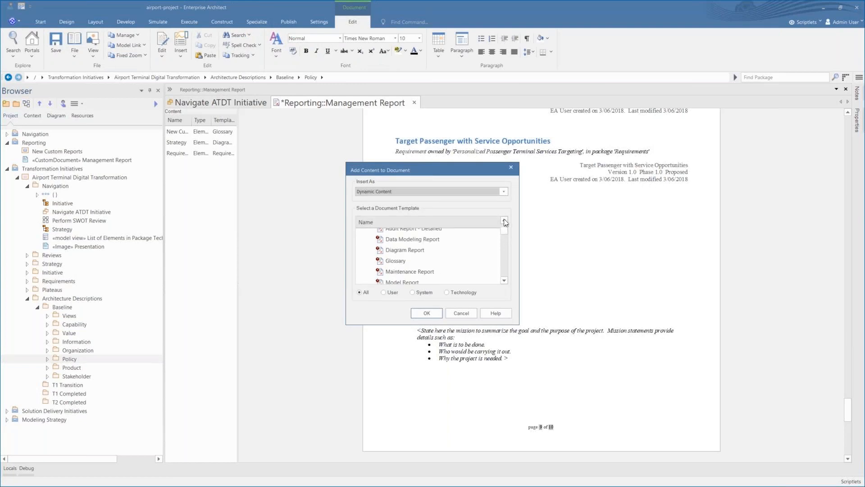
click(428, 240)
click(427, 313)
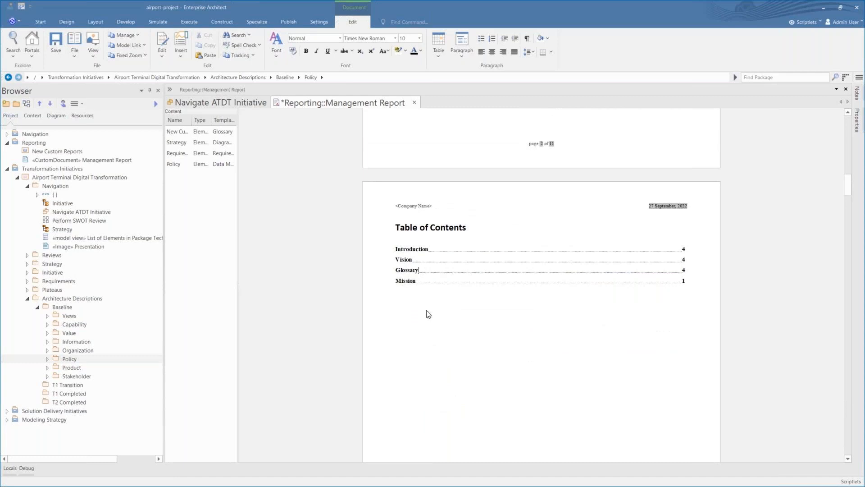
Step: Update the dynamic report elements of the document from its table of contents
right_click(472, 266)
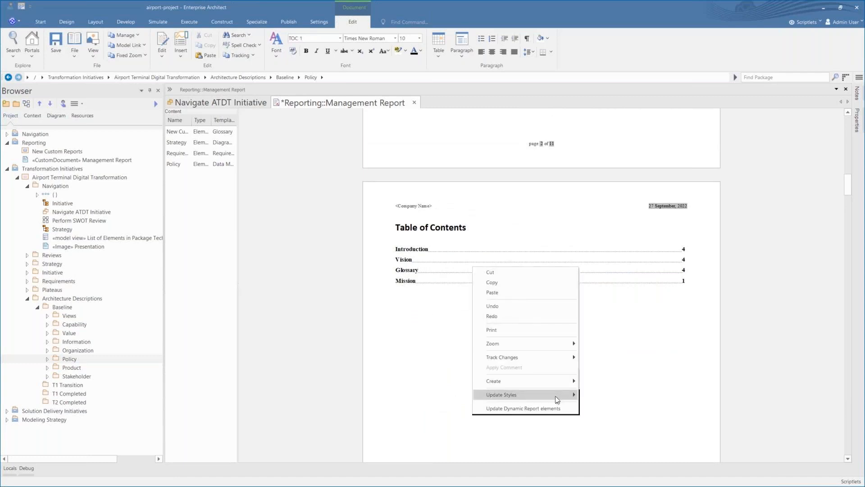
click(551, 408)
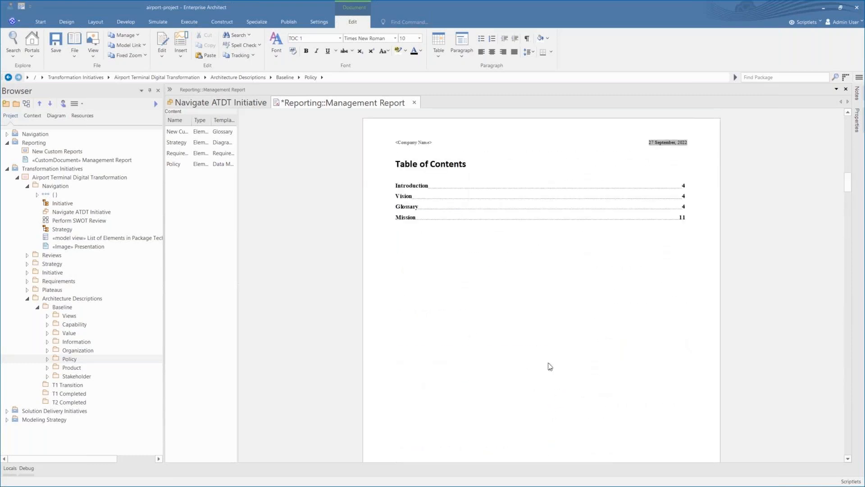
Step: Title the cover page "Management Report" and save the document
scroll(542, 371, up, 3)
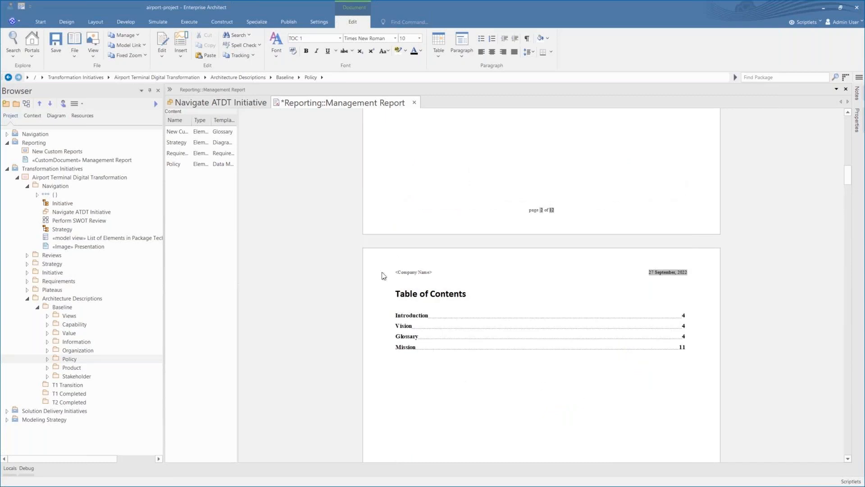
scroll(485, 324, up, 10)
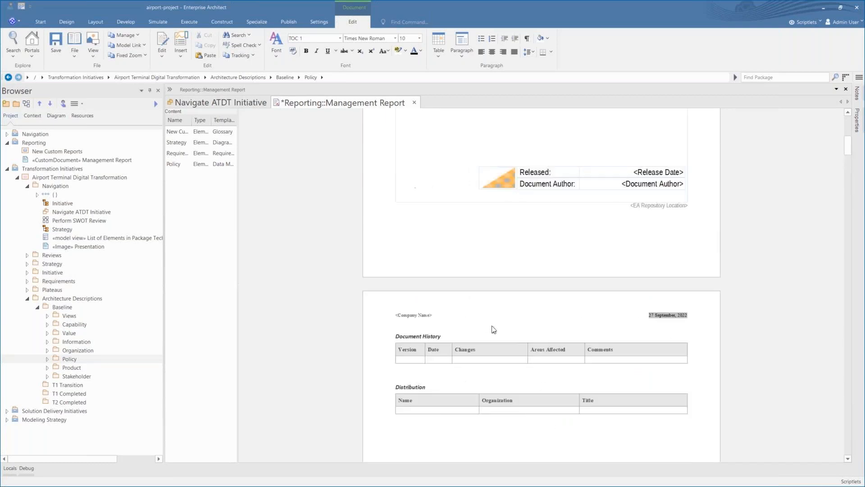
scroll(494, 328, up, 5)
text(Mana)
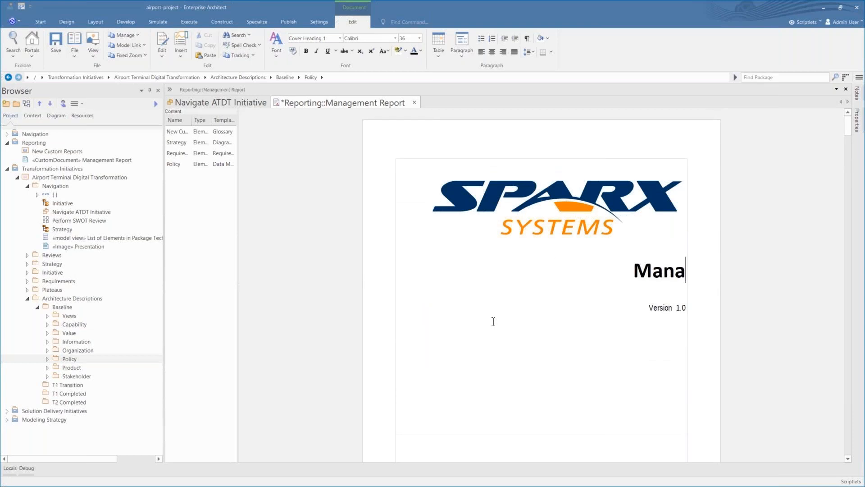
text(gement Report)
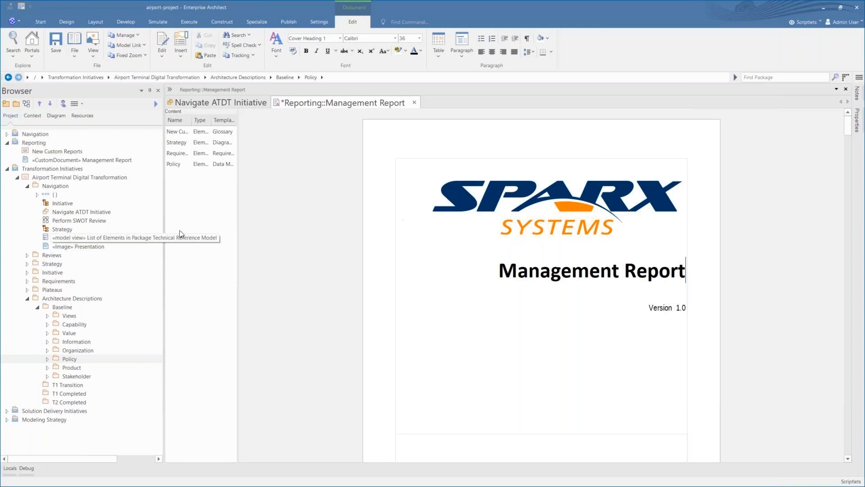
key(ctrl+s)
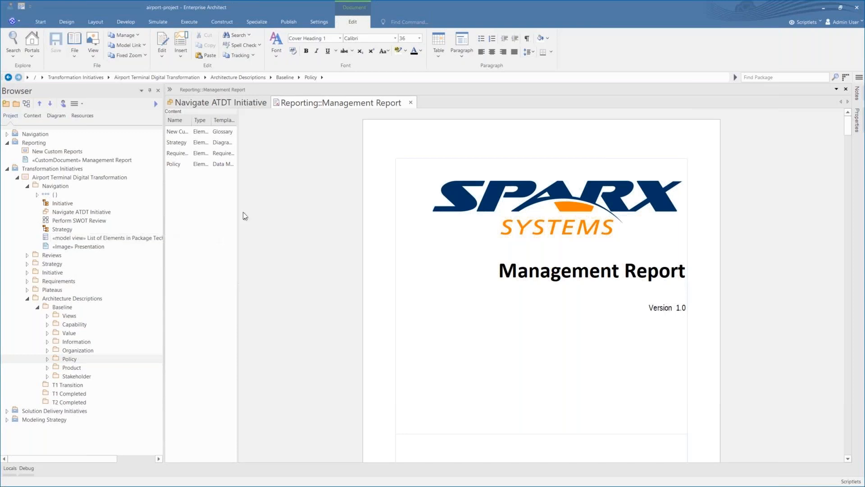
Step: Review the finished Management Report from its cover page through the glossary, strategy map and requirements sections
scroll(444, 293, down, 10)
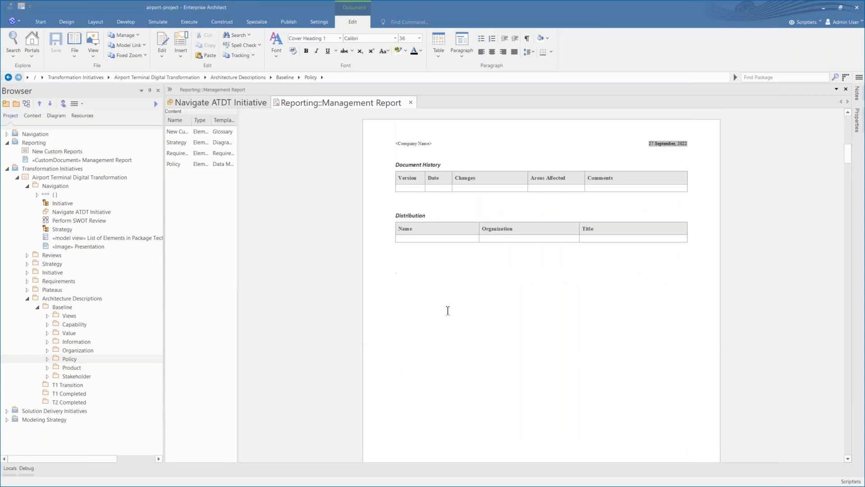
scroll(427, 312, down, 5)
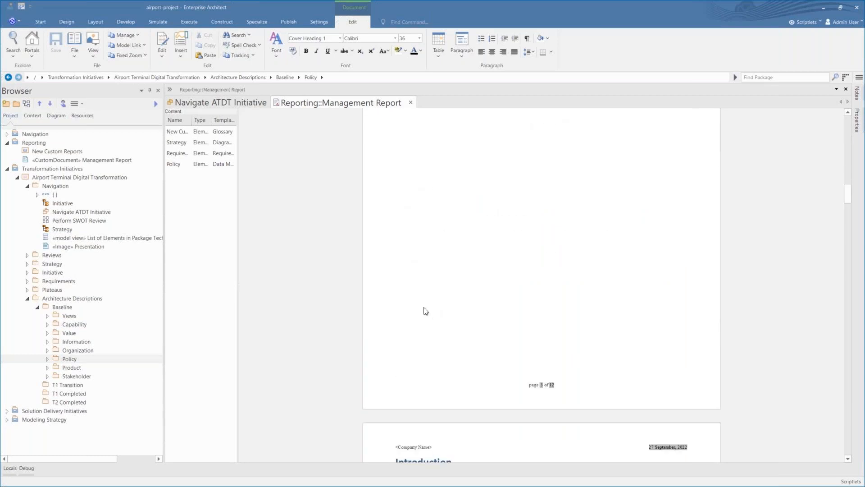
scroll(423, 311, down, 5)
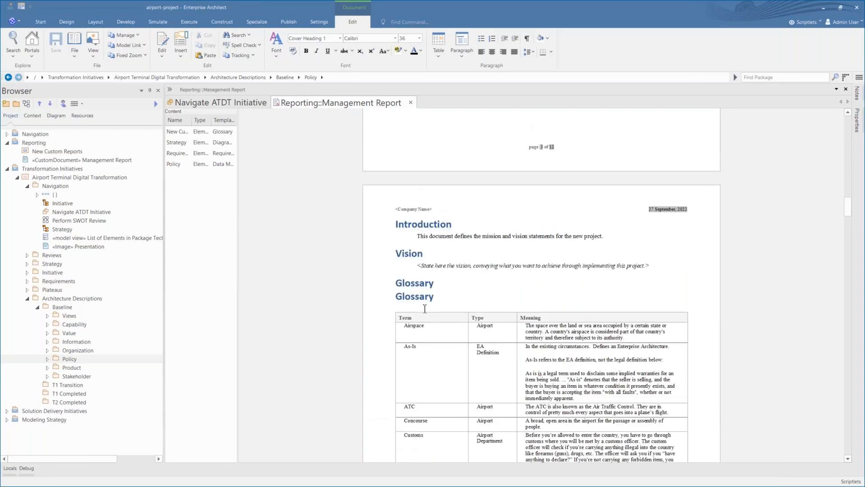
scroll(425, 308, down, 4)
scroll(425, 308, down, 8)
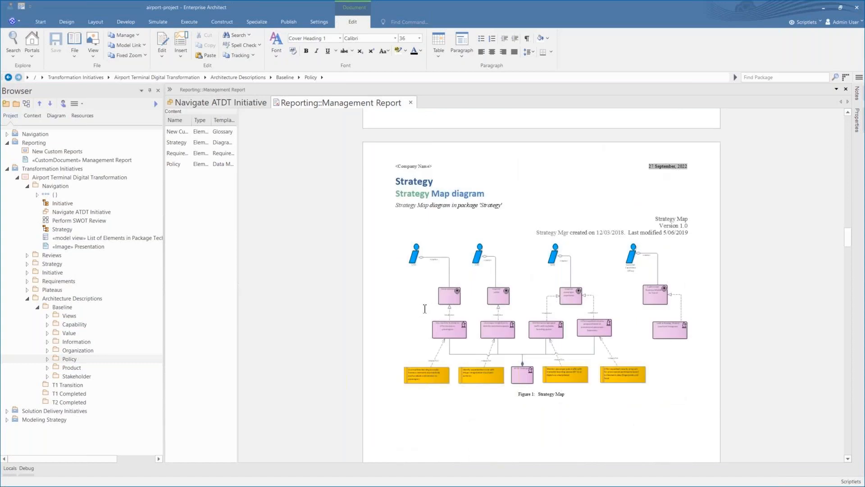
scroll(424, 308, down, 15)
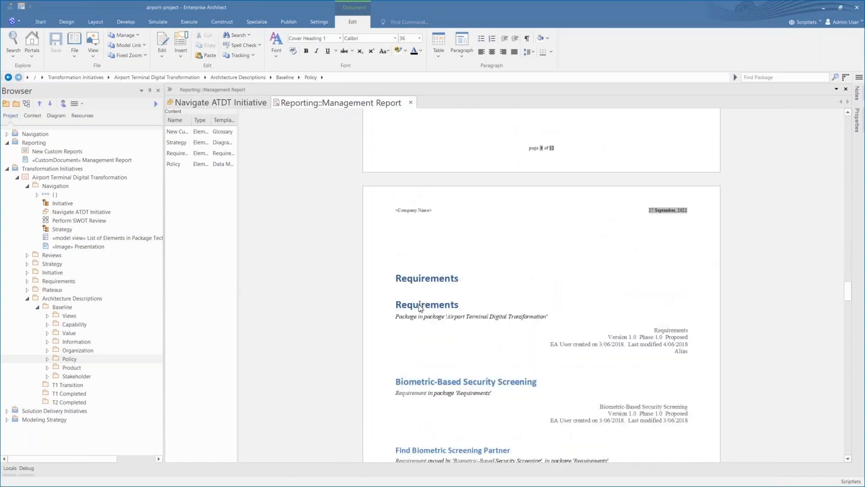
scroll(420, 308, down, 10)
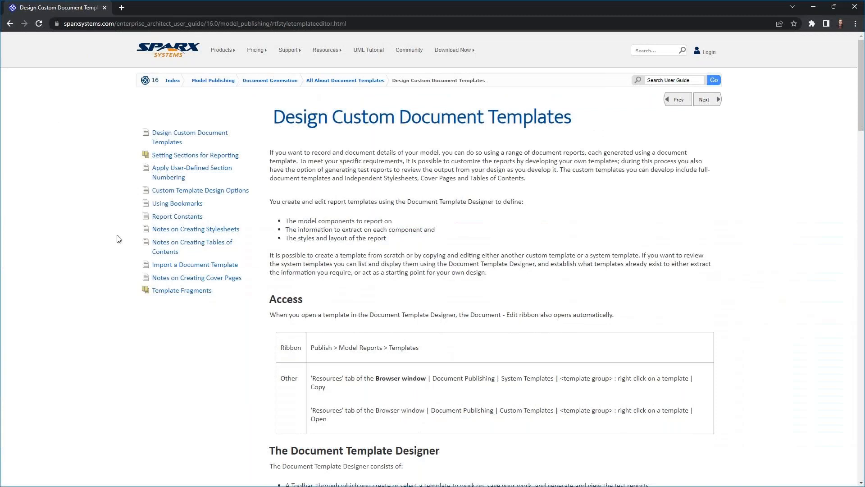
Step: Switch to the Enterprise Architect user guide in the browser and read how to access the Document Template Designer and its toolbar options
double_click(317, 349)
drag(341, 350, 387, 367)
double_click(403, 347)
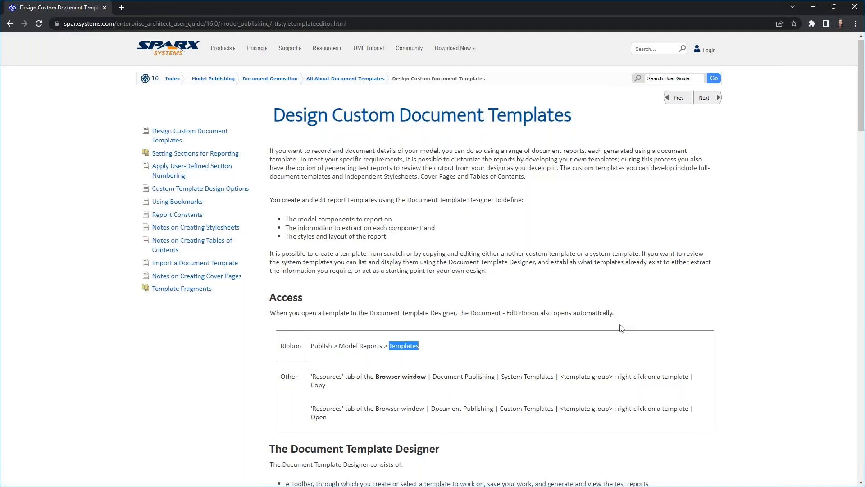
scroll(628, 328, down, 4)
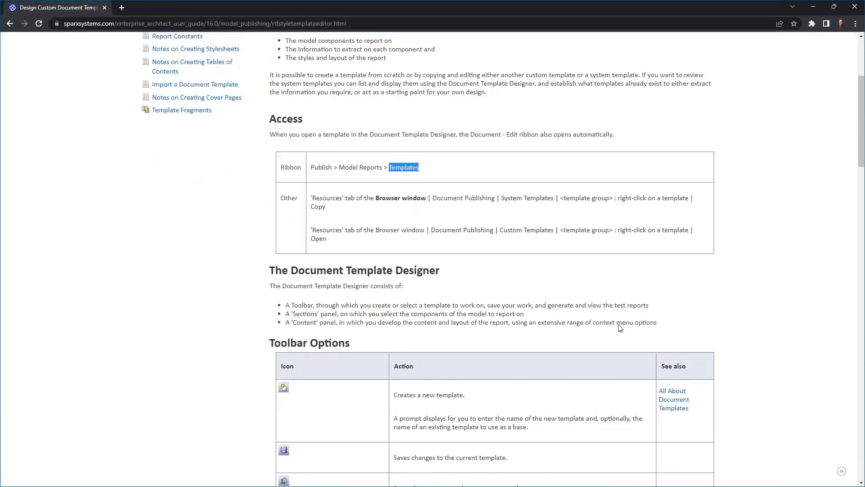
scroll(620, 327, down, 1)
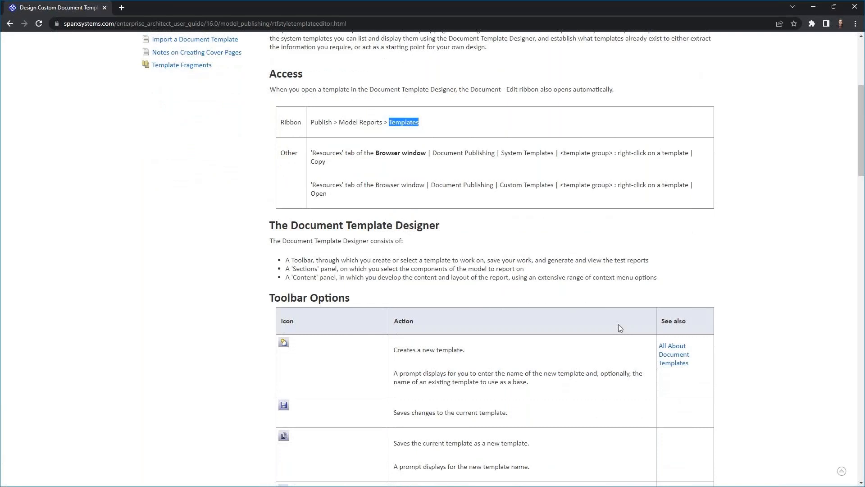
Step: Read the All About Document Templates help page, including how to manage custom templates, and return to Enterprise Architect
click(683, 353)
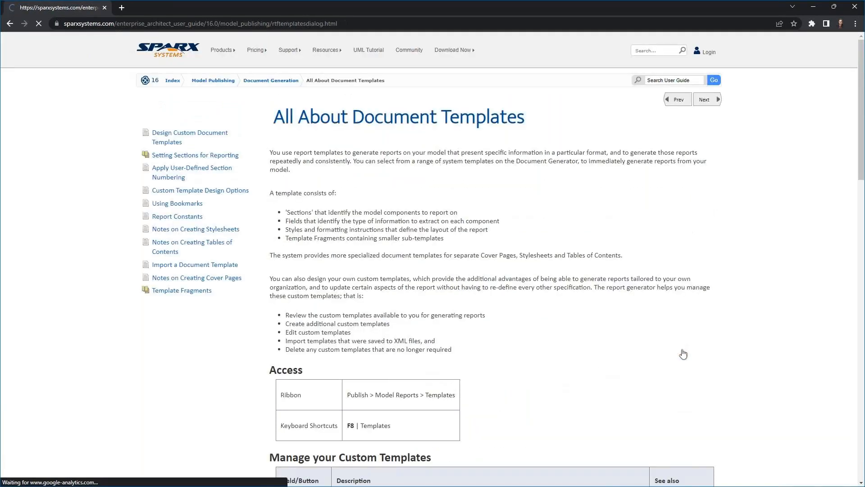
scroll(608, 334, down, 4)
scroll(609, 336, down, 6)
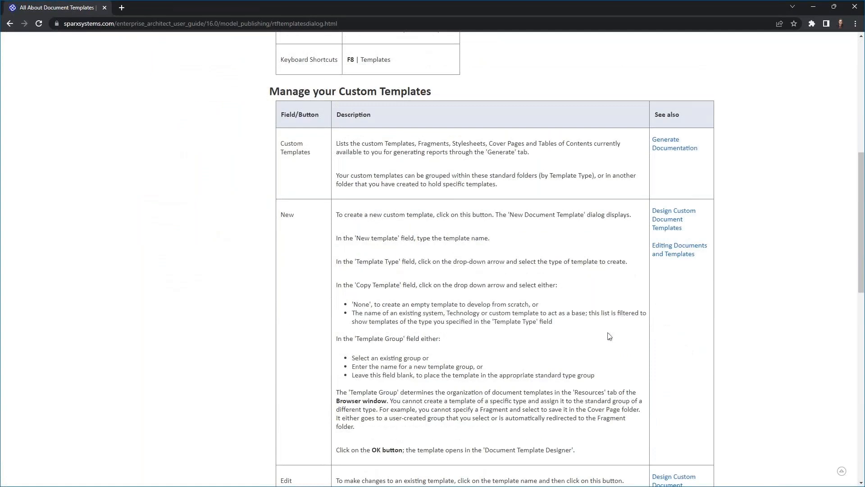
scroll(513, 337, up, 8)
scroll(513, 337, up, 3)
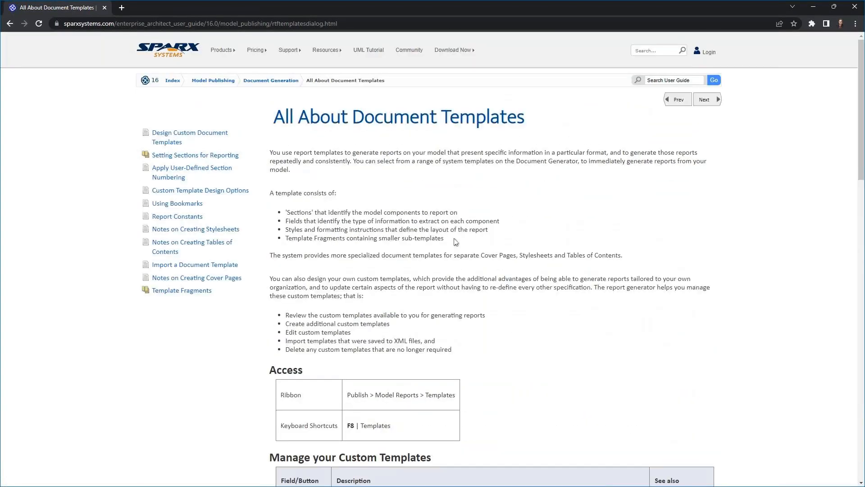
click(813, 7)
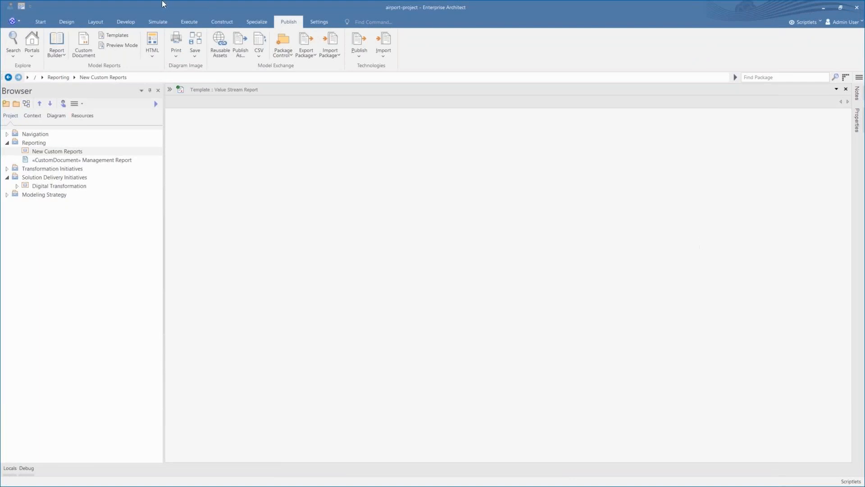
Step: Inspect the Value Stream Report model template in the template designer and close it
click(94, 64)
click(115, 35)
click(393, 113)
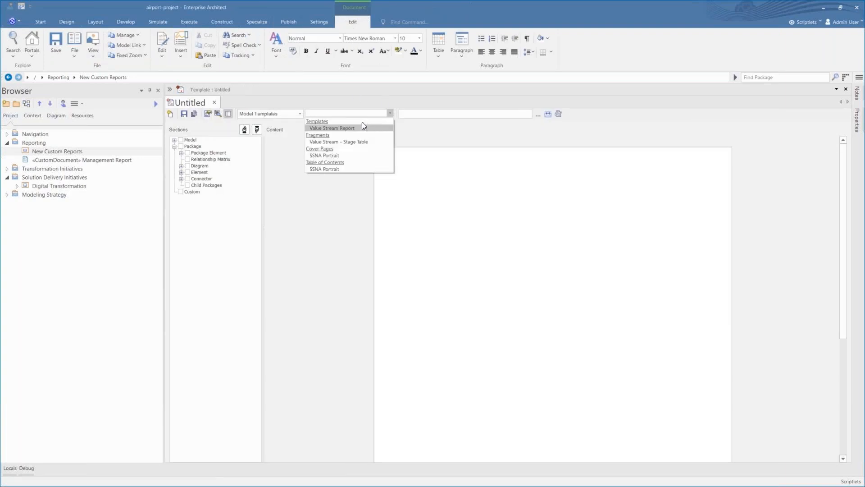
click(359, 130)
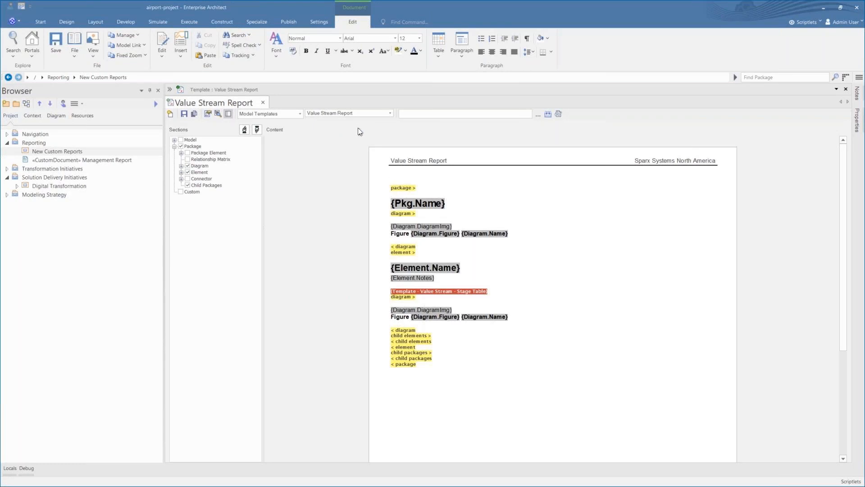
click(263, 102)
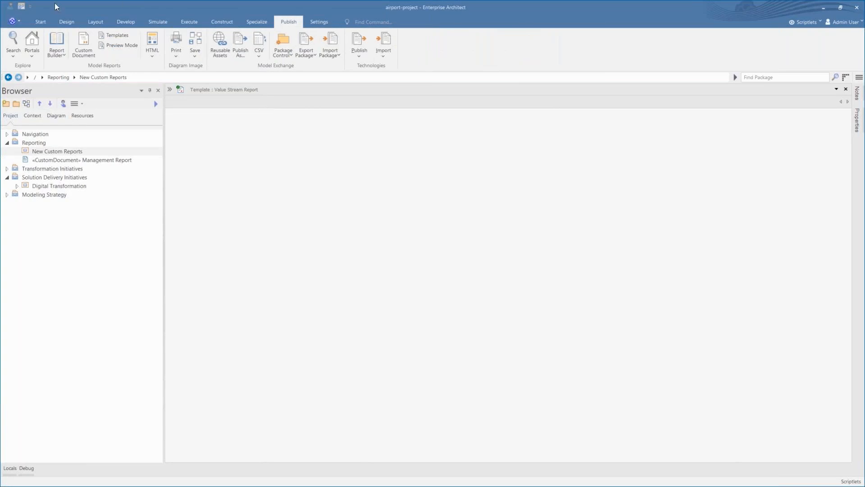
Step: Create a custom document named Value Stream in the New Custom Reports package without basing it on a template
click(83, 43)
text(Value Stream)
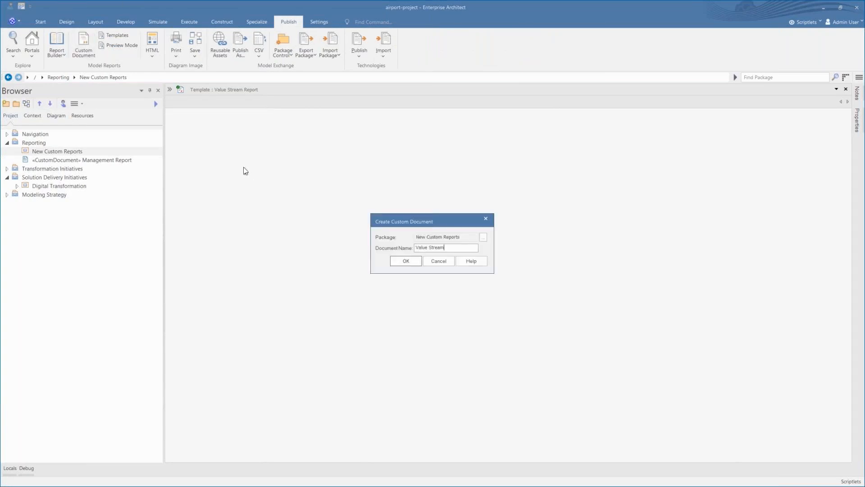
click(410, 264)
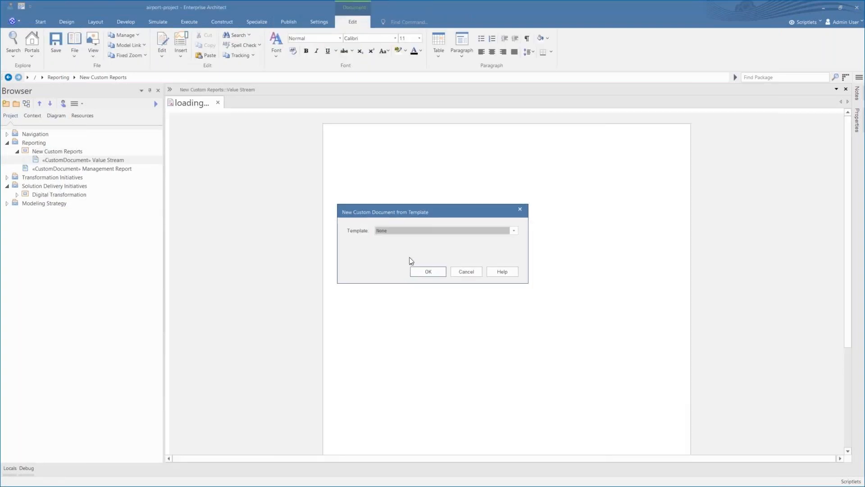
click(463, 269)
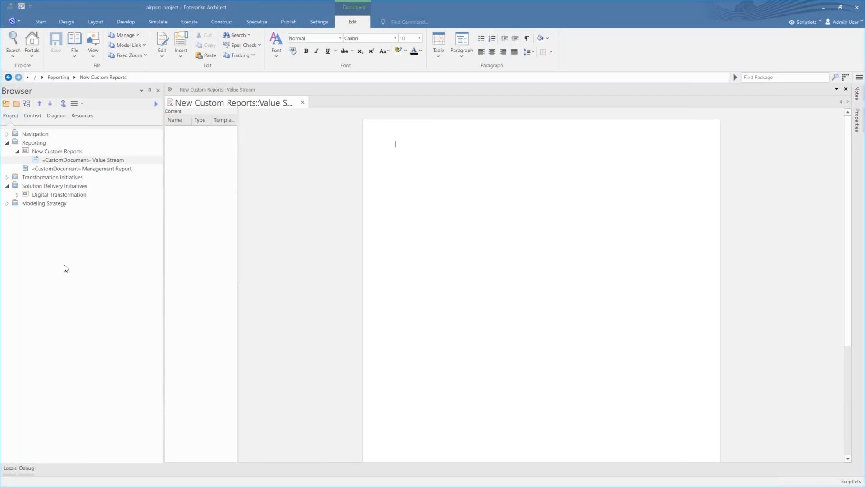
Step: Insert the Digital Transformation package into the document as Dynamic Content with the Value Stream Report template
click(41, 197)
drag(457, 217, 457, 217)
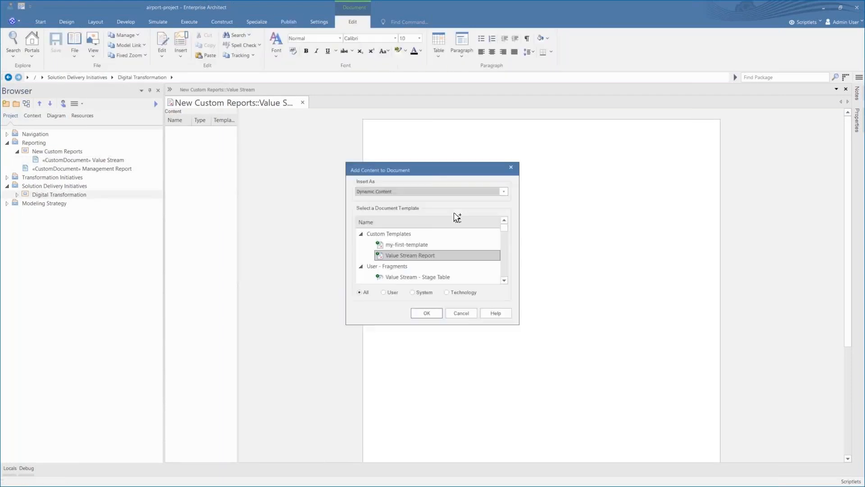
click(415, 253)
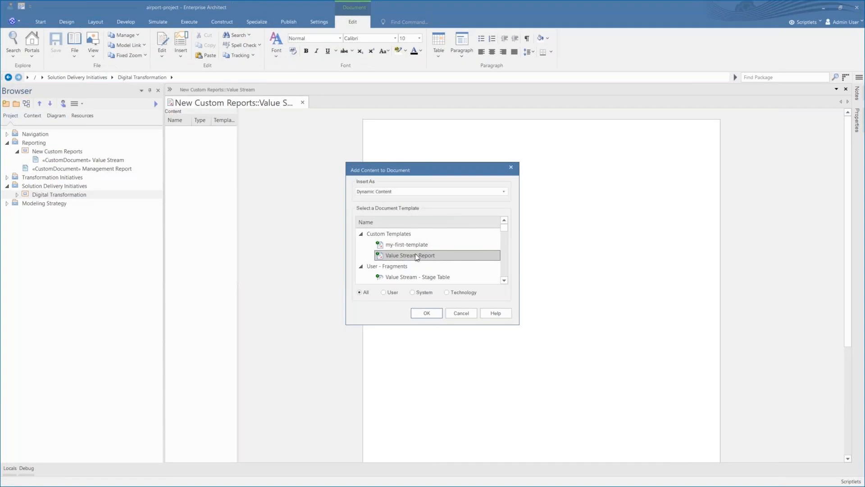
click(427, 314)
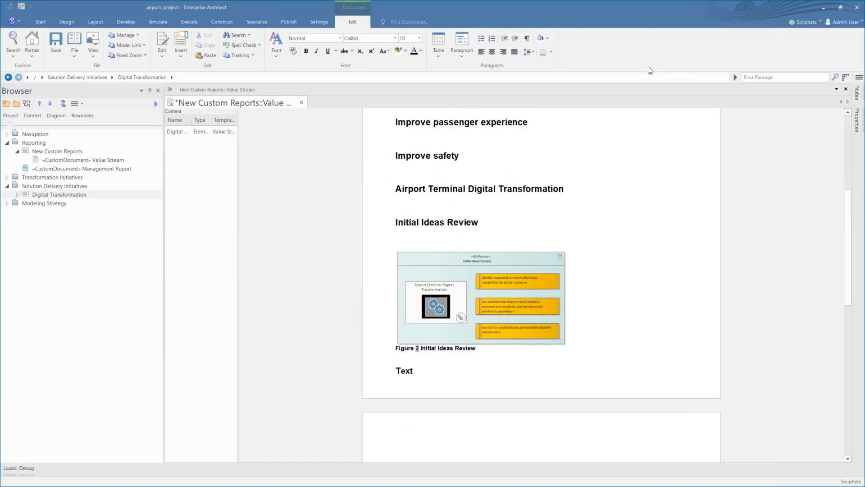
Step: Look through the generated Digital Transformation content, then save and close the Value Stream document
scroll(667, 279, down, 2)
scroll(635, 340, up, 7)
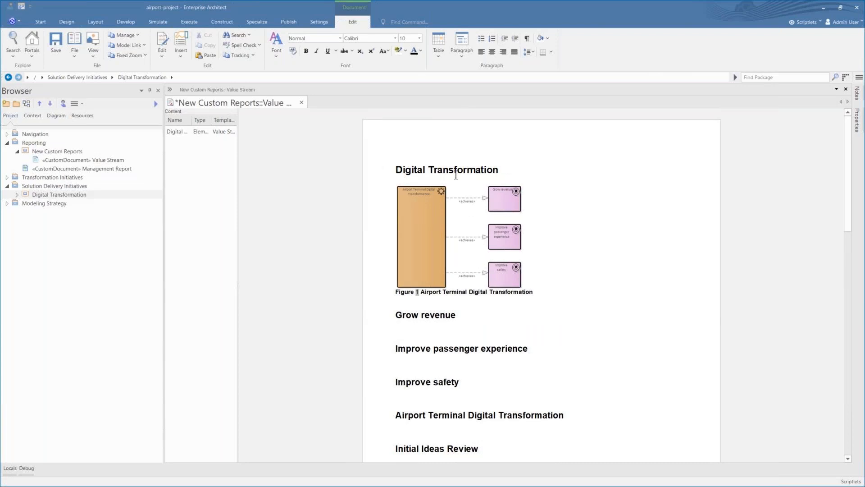
click(452, 251)
scroll(499, 331, down, 4)
click(484, 333)
scroll(640, 307, up, 4)
key(ctrl+s)
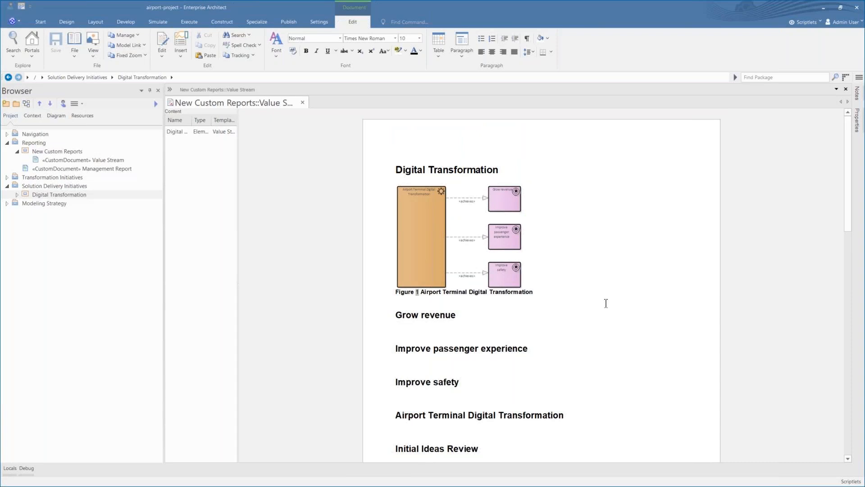
click(302, 102)
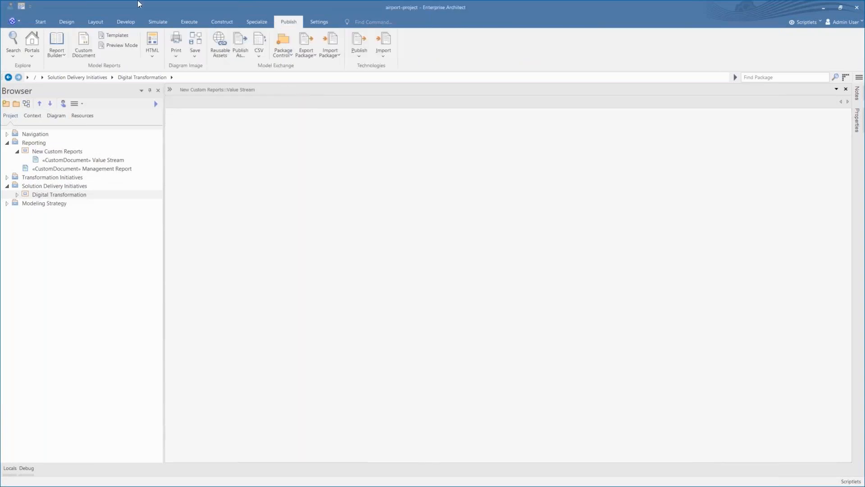
Step: Open the Value Stream Report template and insert the ReportAuthor constant above the package section, followed by blank lines
click(114, 35)
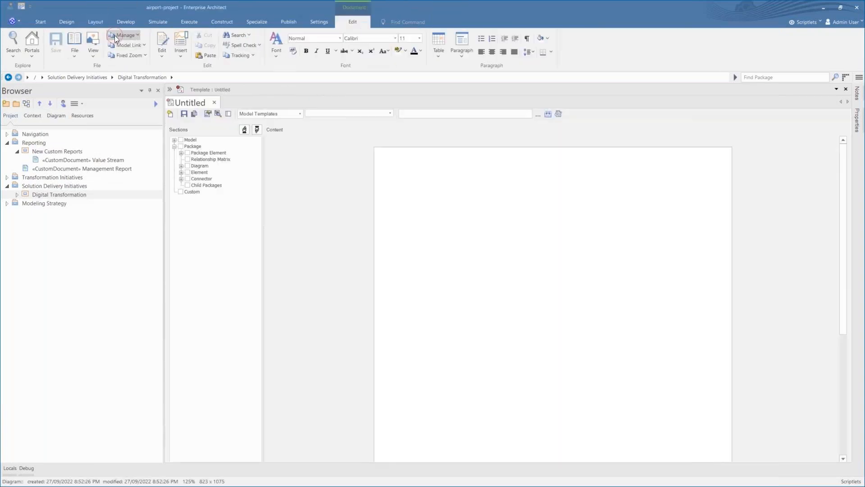
click(389, 112)
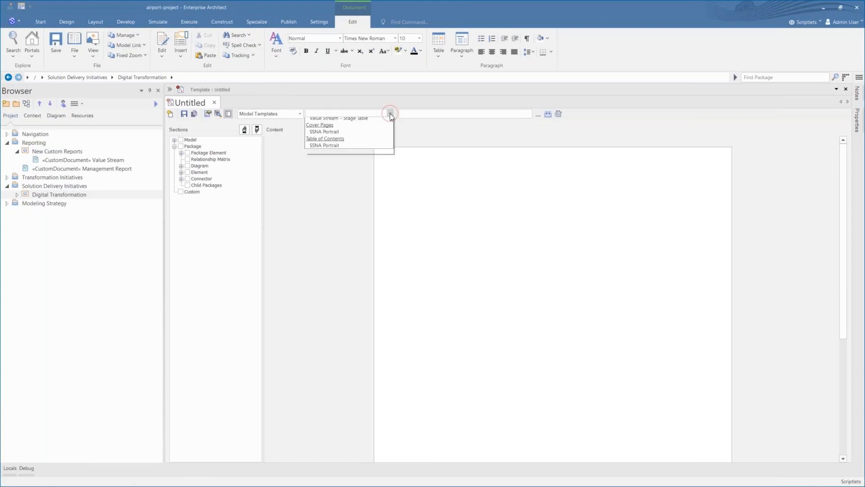
click(359, 129)
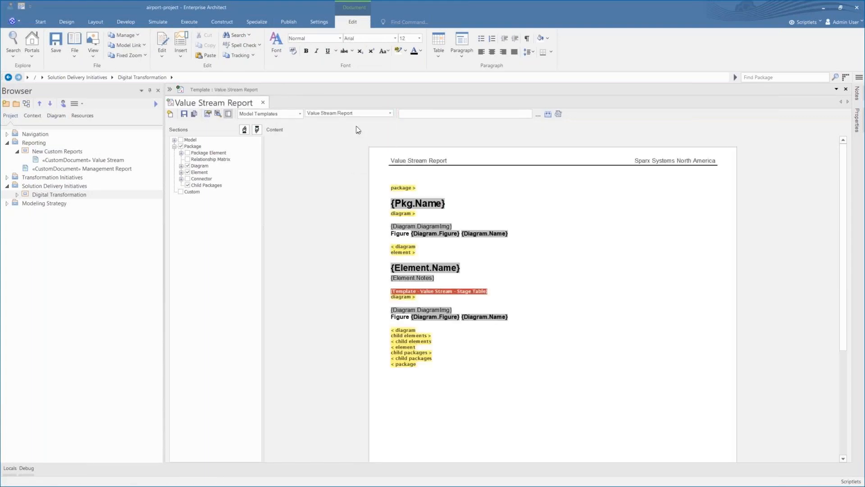
right_click(404, 177)
mouse_move(433, 195)
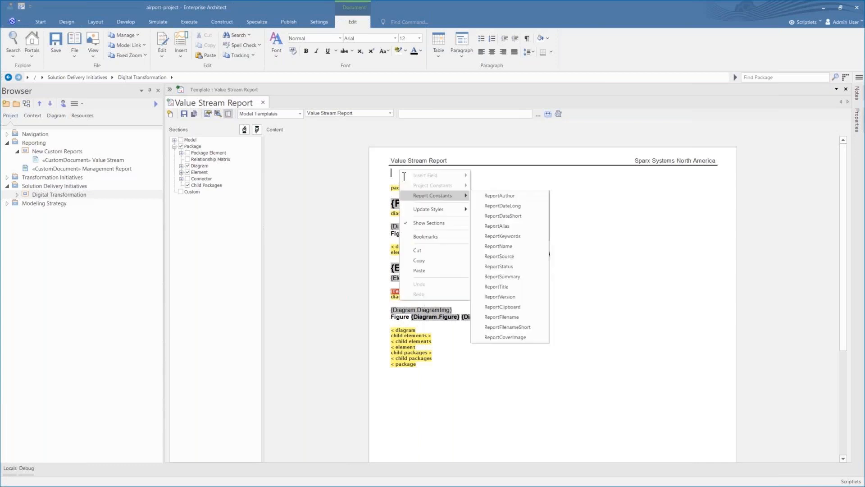
click(513, 197)
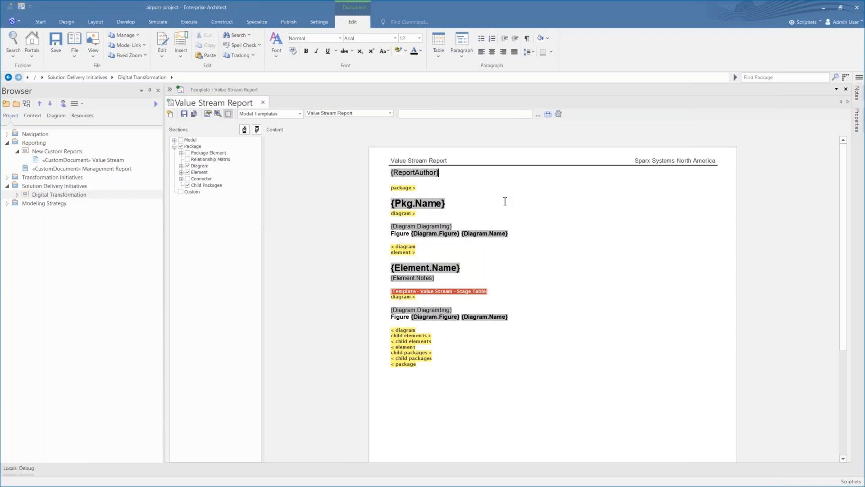
key(Return)
key(Return)
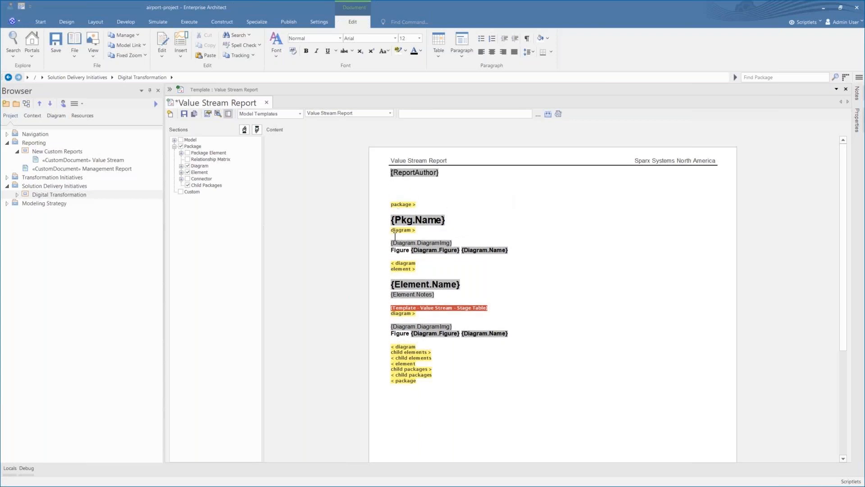
Step: Embed the Sparx Systems logo picture on a new line above the ReportAuthor field and save the template
key(Return)
click(400, 173)
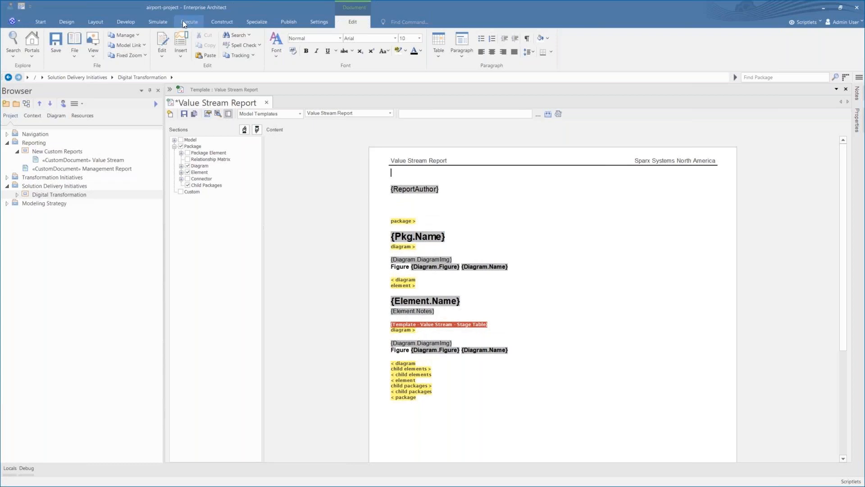
click(180, 45)
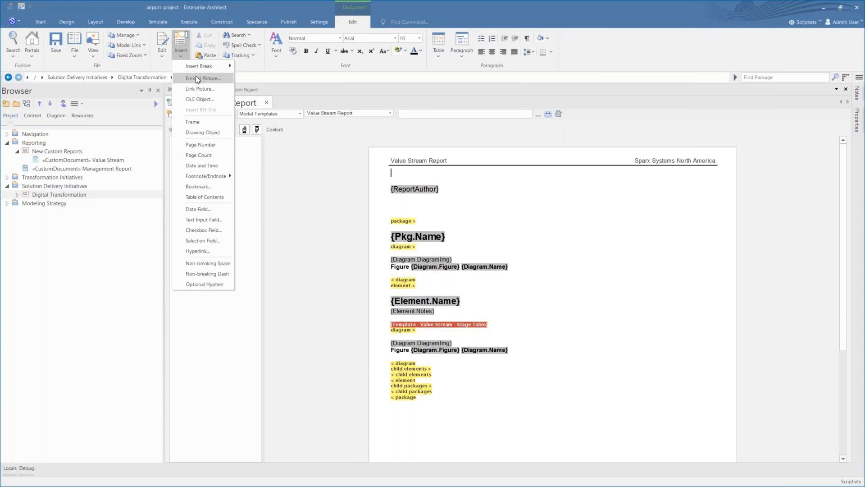
click(196, 78)
double_click(551, 214)
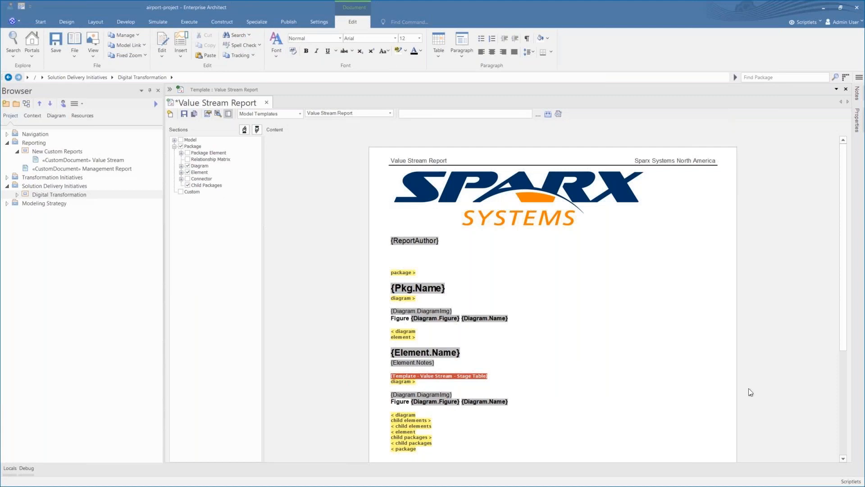
click(184, 114)
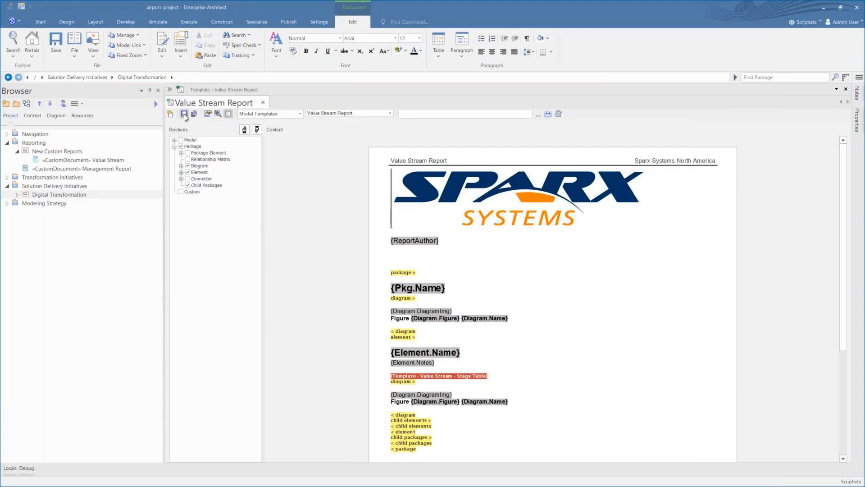
Step: Close the template, reopen the Value Stream document and update its Digital Transformation dynamic section
click(264, 103)
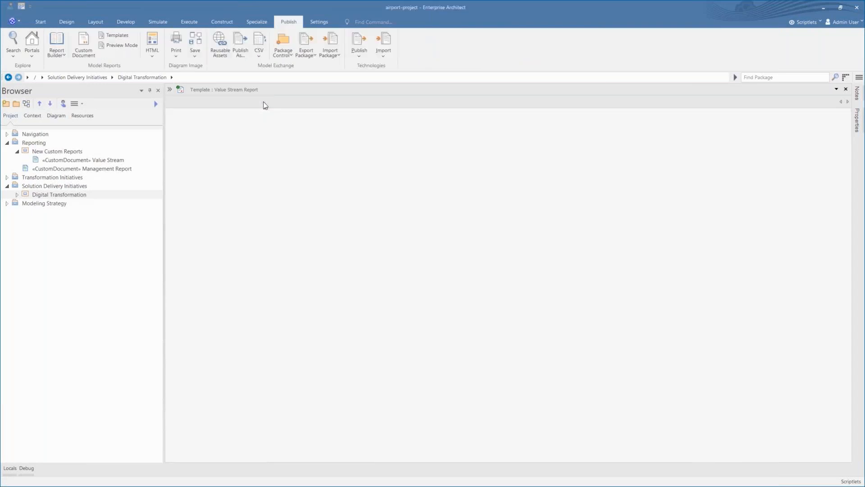
double_click(54, 159)
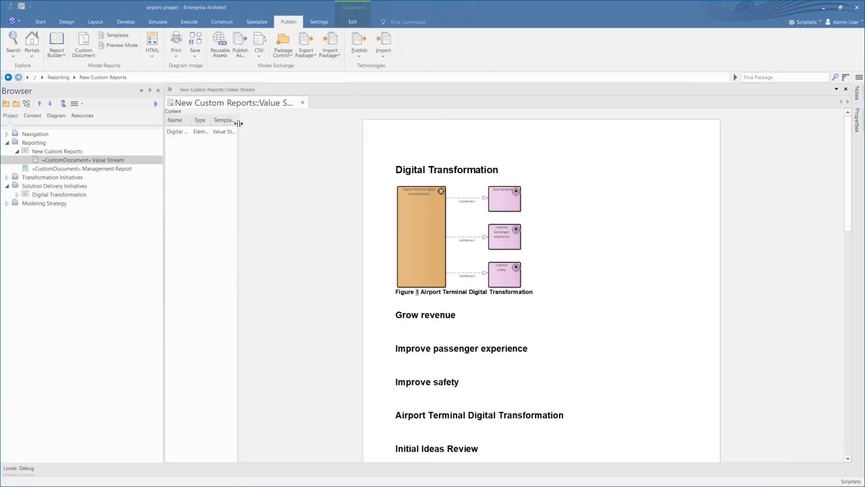
drag(238, 123, 311, 123)
click(179, 133)
right_click(179, 133)
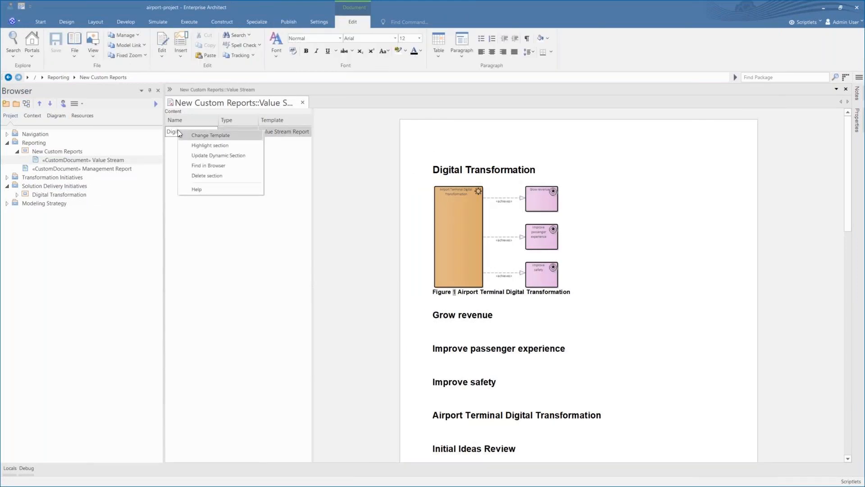
click(204, 155)
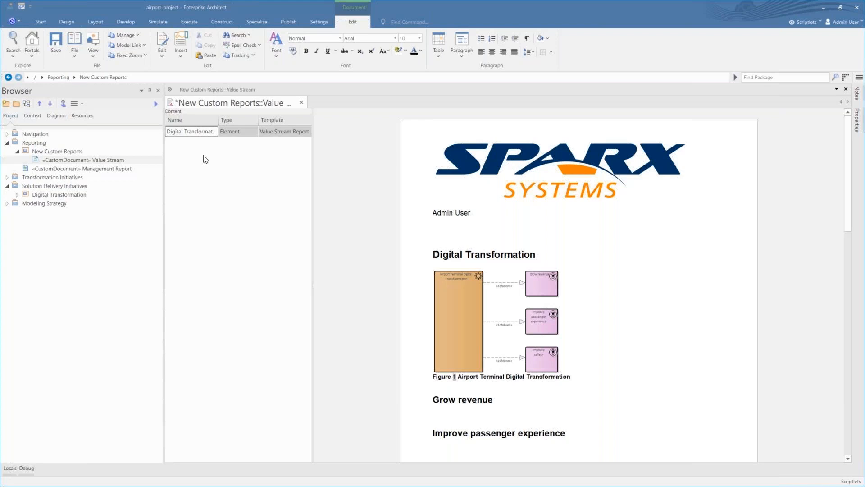
Step: Check the report author line beneath the logo in the updated Value Stream document
double_click(450, 214)
click(488, 217)
triple_click(488, 216)
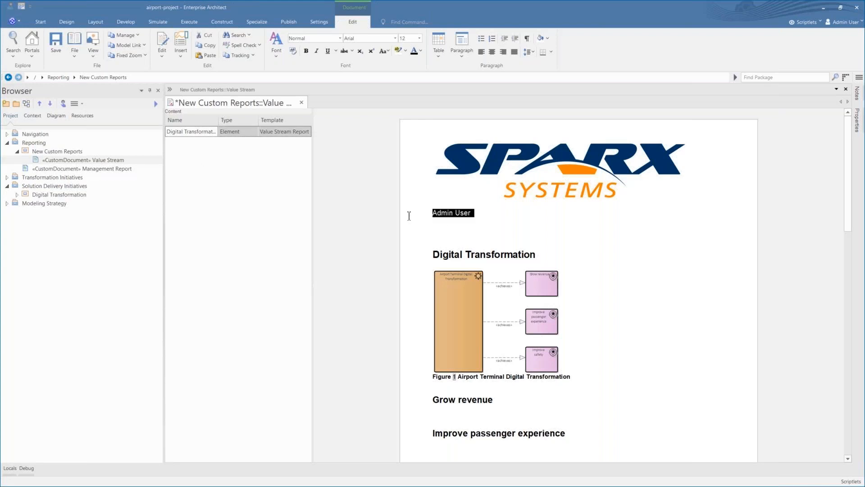
click(546, 223)
Step: Switch to the web browser's Design Custom Document Templates help page and review the toolbar options for creating, saving and configuring templates
key(alt+Tab)
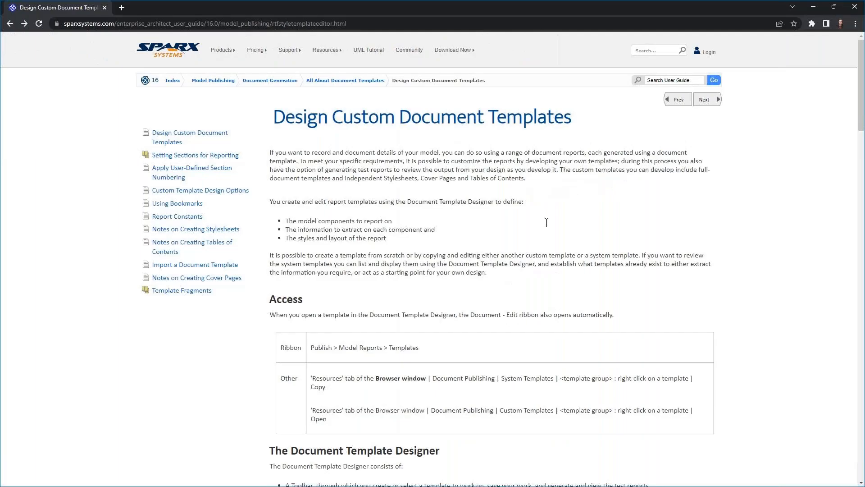
scroll(779, 189, down, 3)
scroll(783, 198, down, 5)
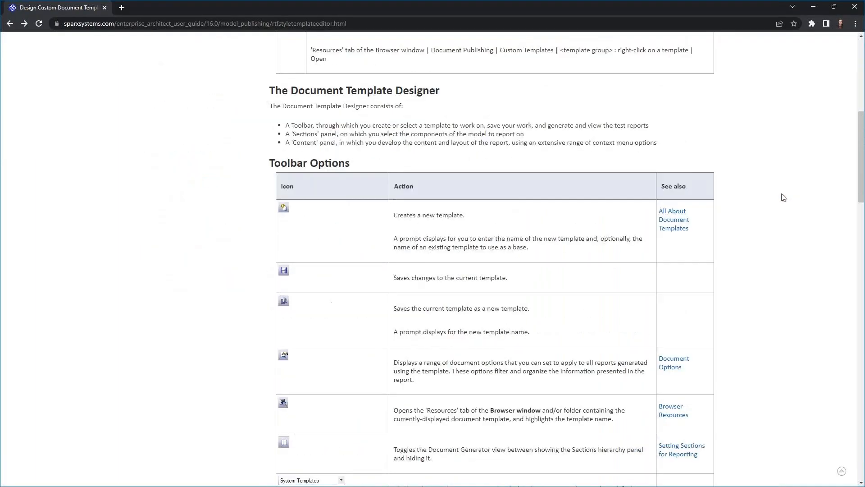
double_click(429, 170)
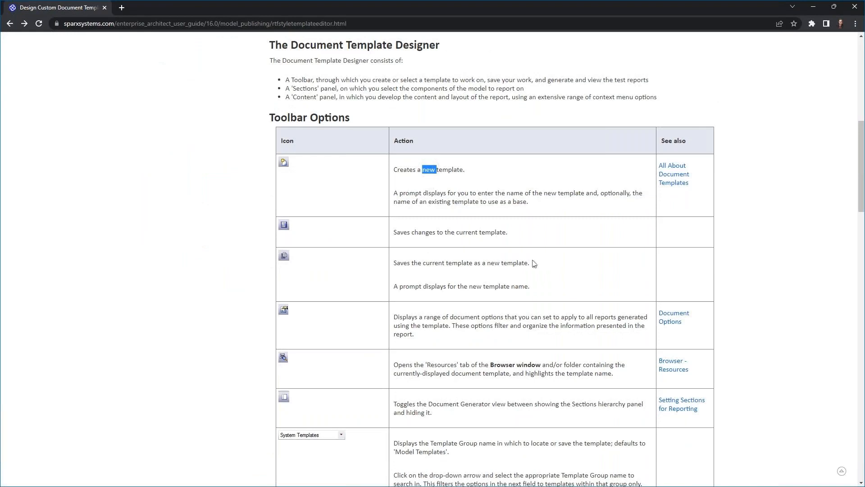
double_click(401, 232)
double_click(399, 264)
double_click(494, 263)
scroll(492, 284, down, 1)
scroll(492, 284, down, 1)
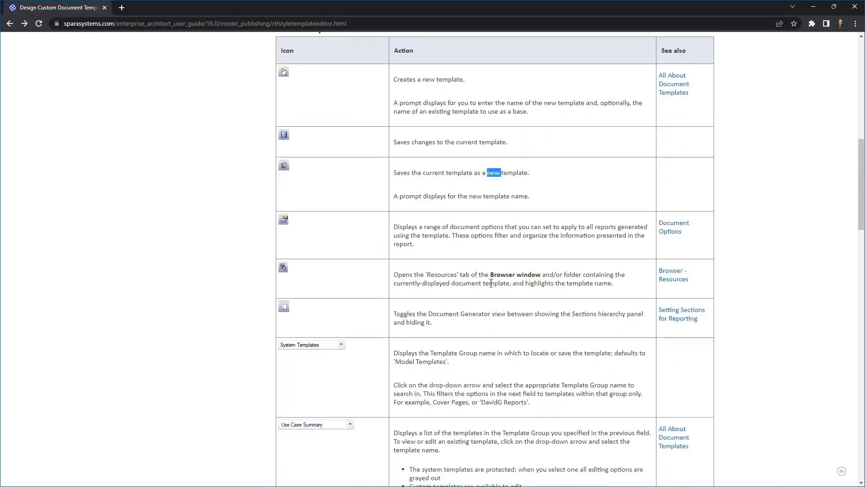
double_click(473, 226)
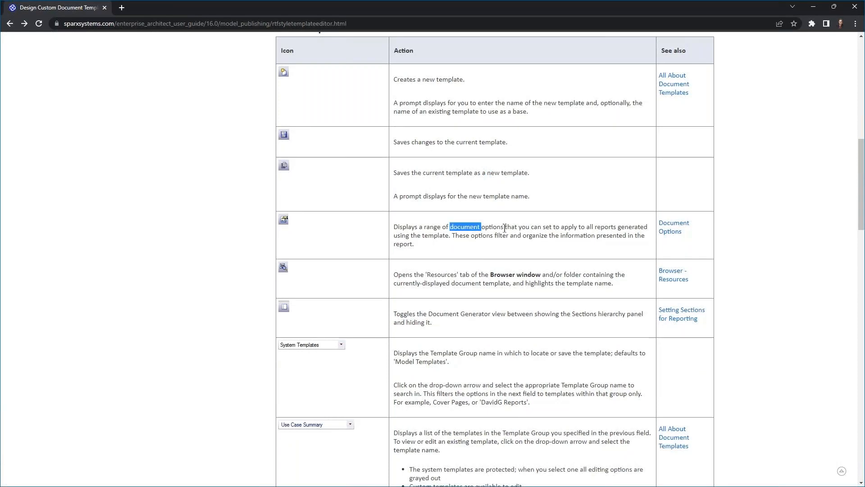
click(449, 283)
Step: Read the help page's remaining toolbar options on template groups, template selection and test report generation, and return to the page's introduction
scroll(449, 283, down, 1)
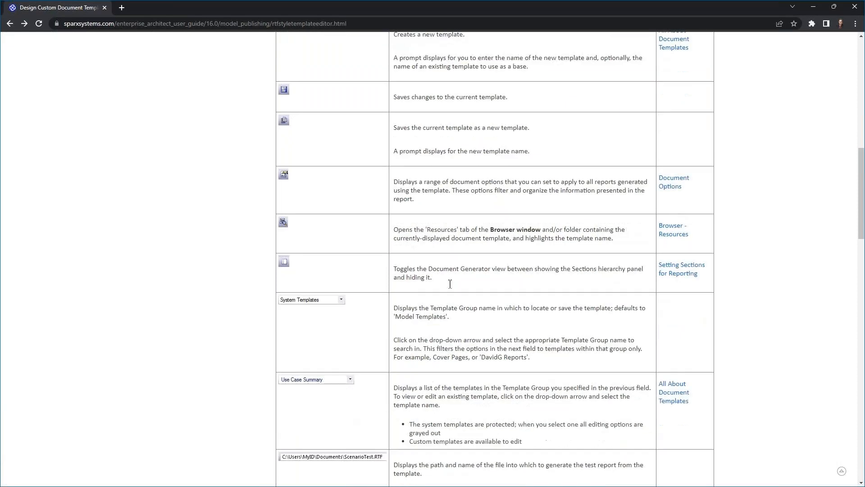
scroll(449, 276, down, 1)
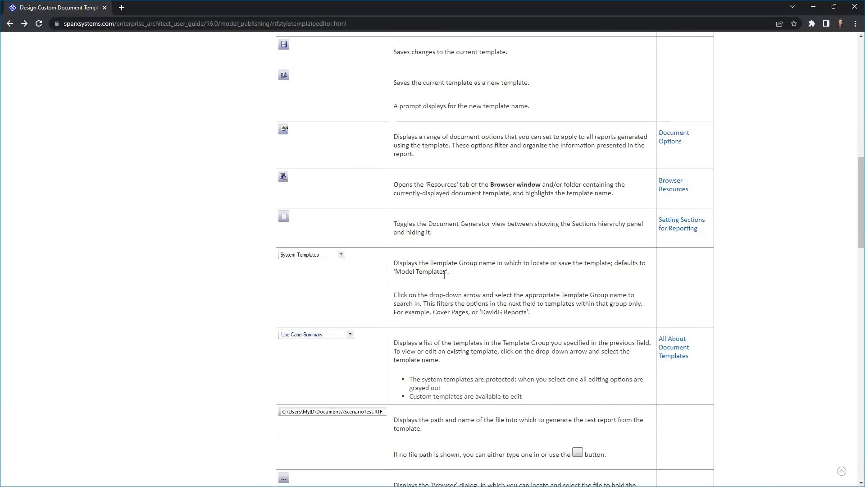
scroll(444, 275, down, 1)
scroll(444, 275, down, 2)
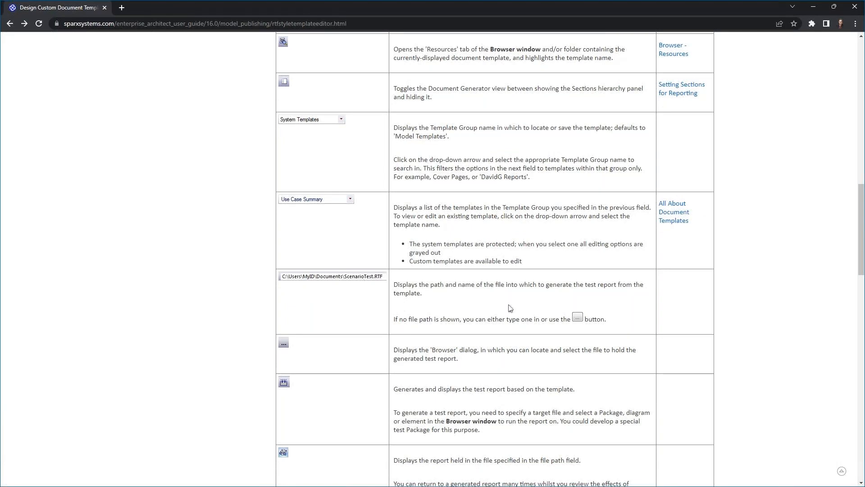
scroll(509, 308, down, 2)
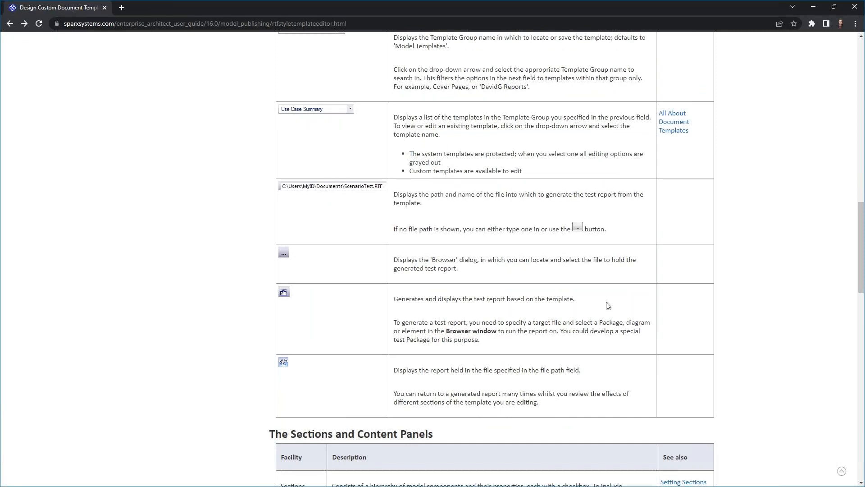
scroll(607, 306, down, 1)
scroll(599, 311, up, 3)
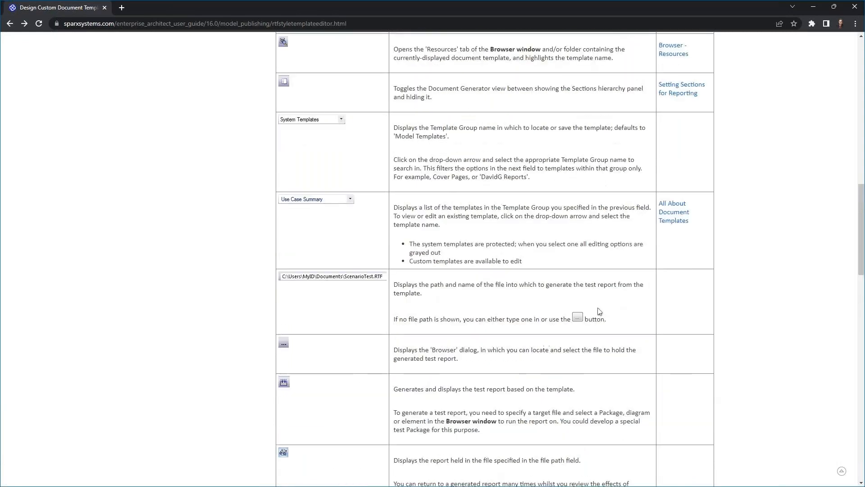
scroll(600, 311, up, 14)
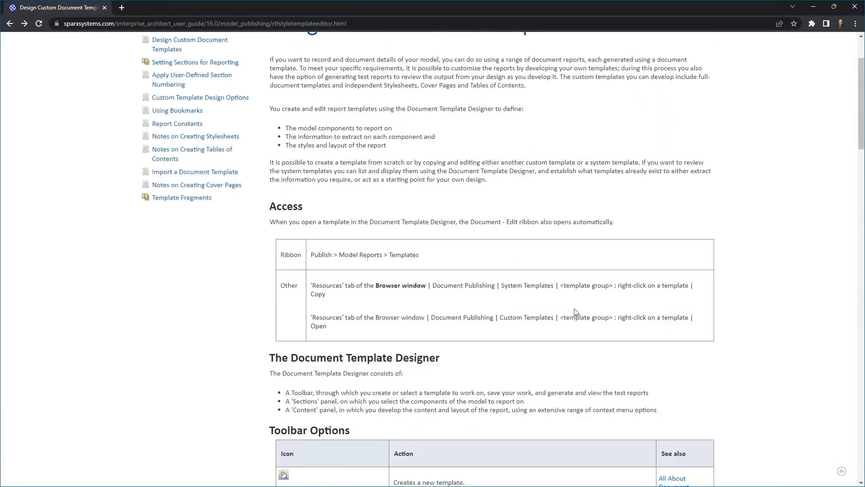
scroll(578, 308, up, 2)
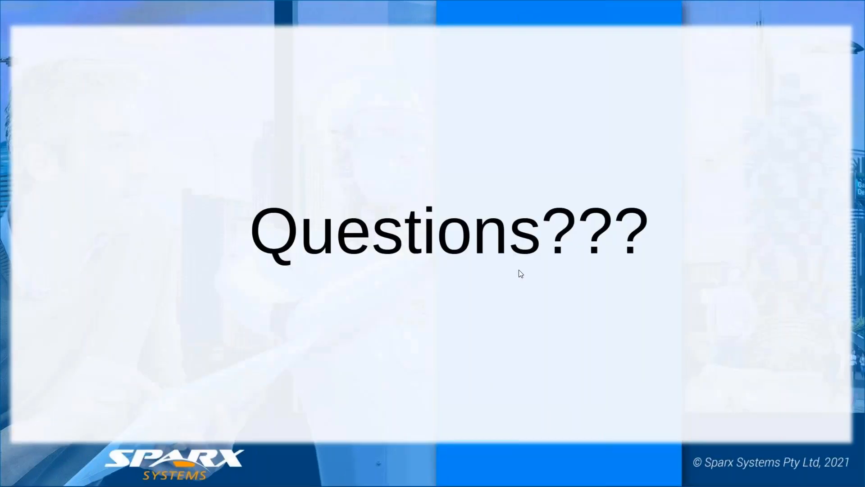
right_click(591, 410)
click(621, 266)
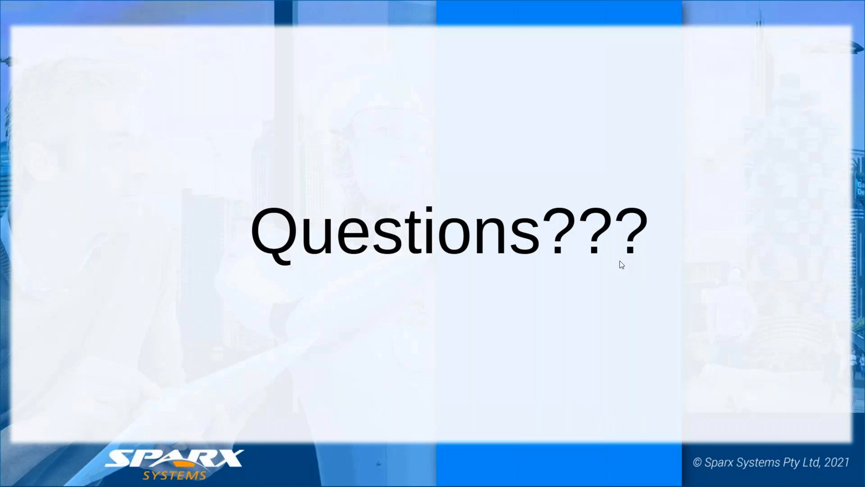